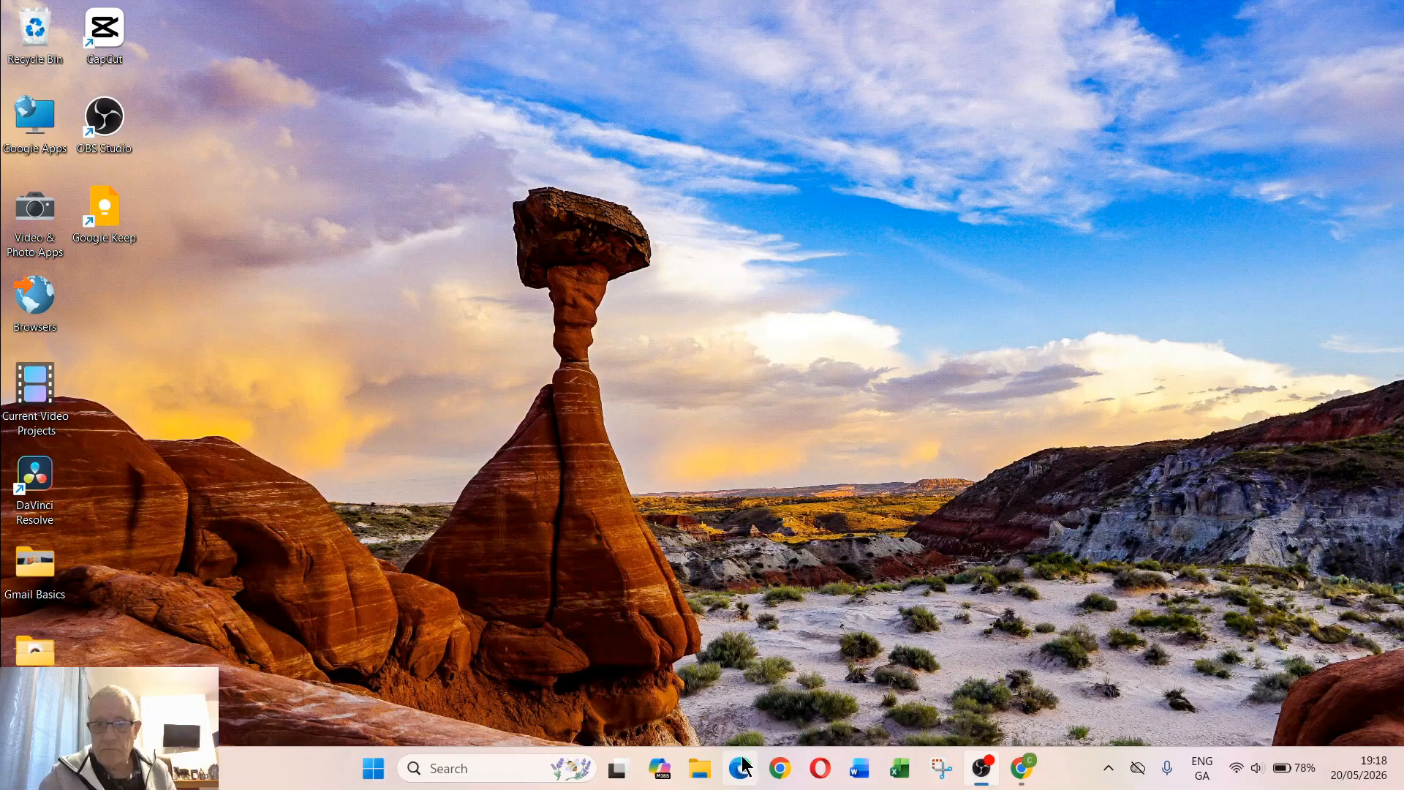
Open Google Keep in Chrome from the list of Google apps.
left_click(784, 772)
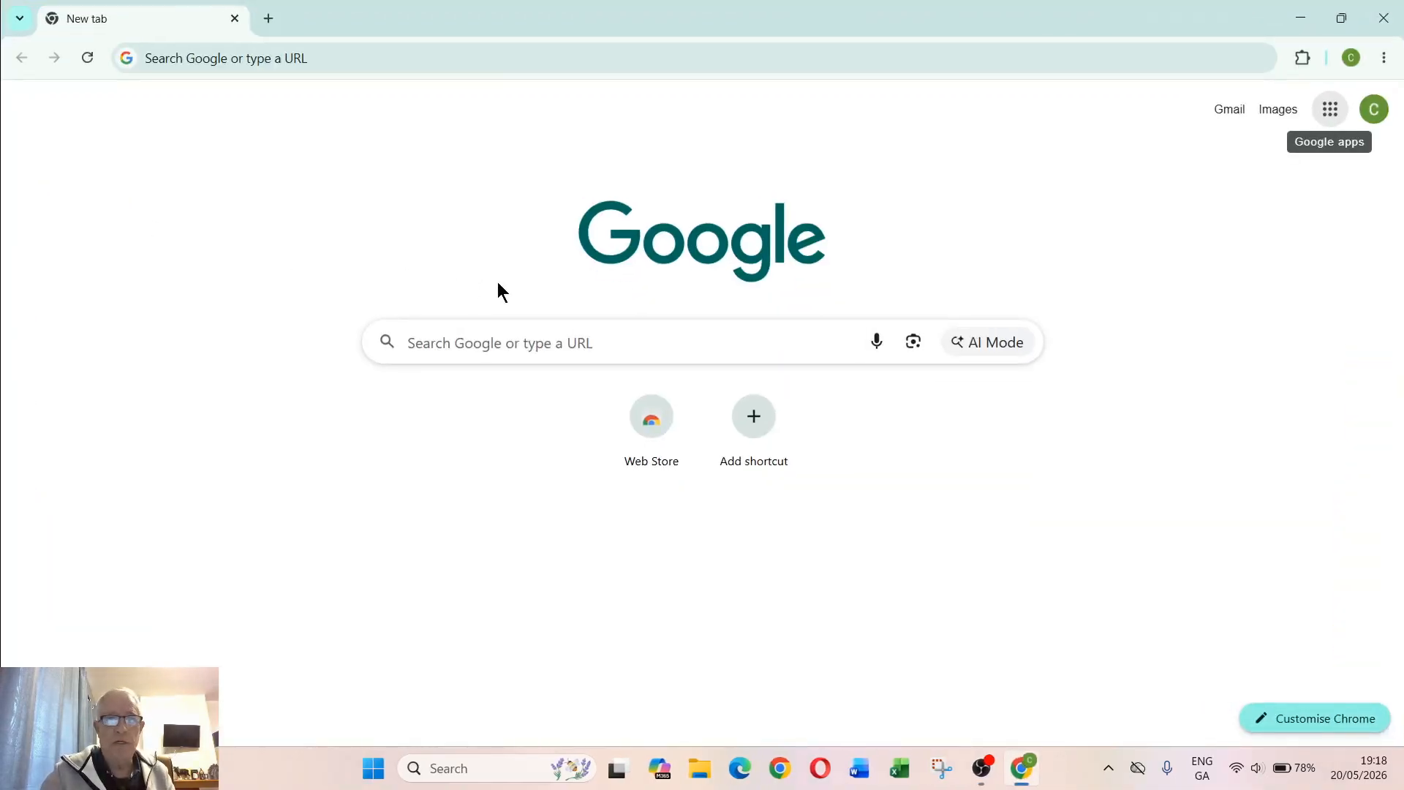
left_click(1331, 111)
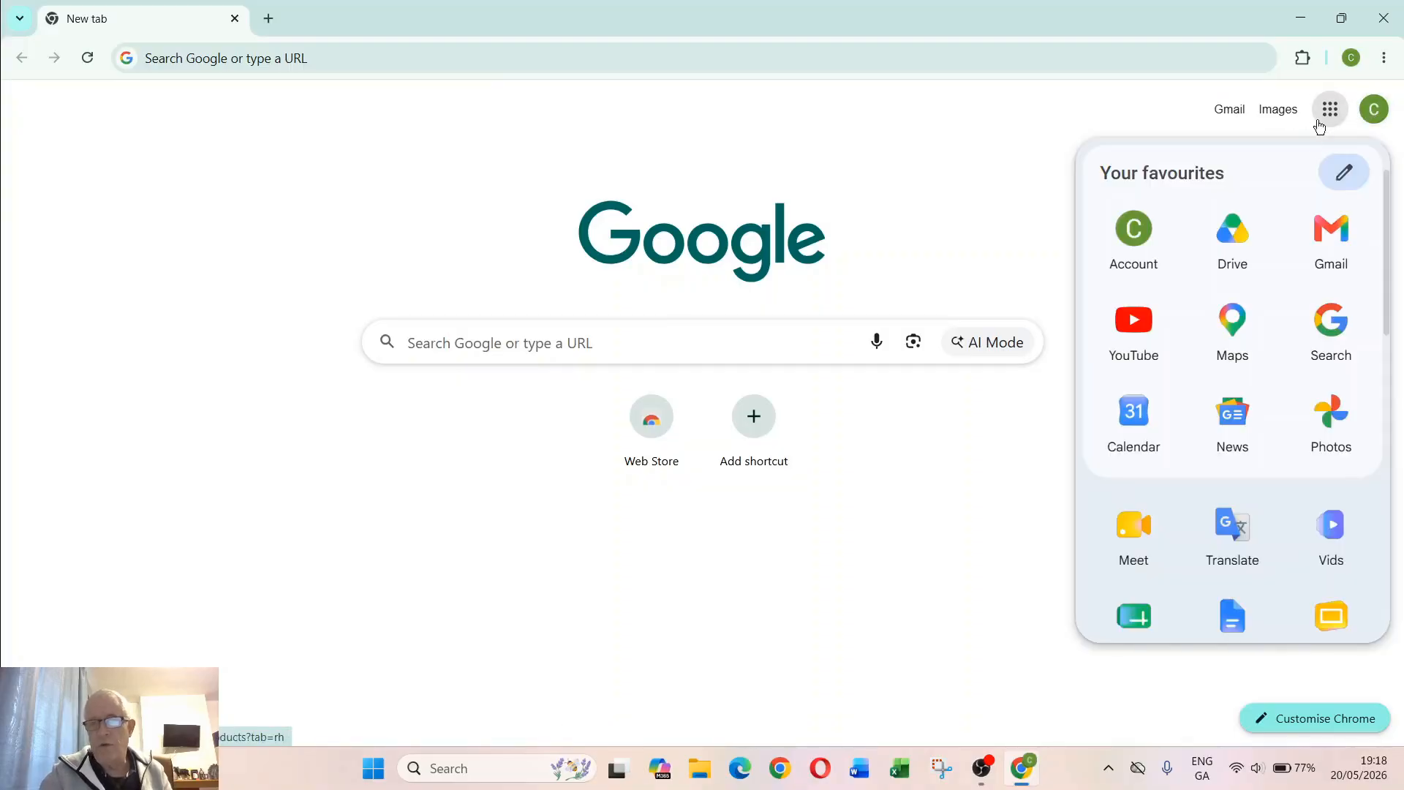
scroll(1279, 406, "down", 5)
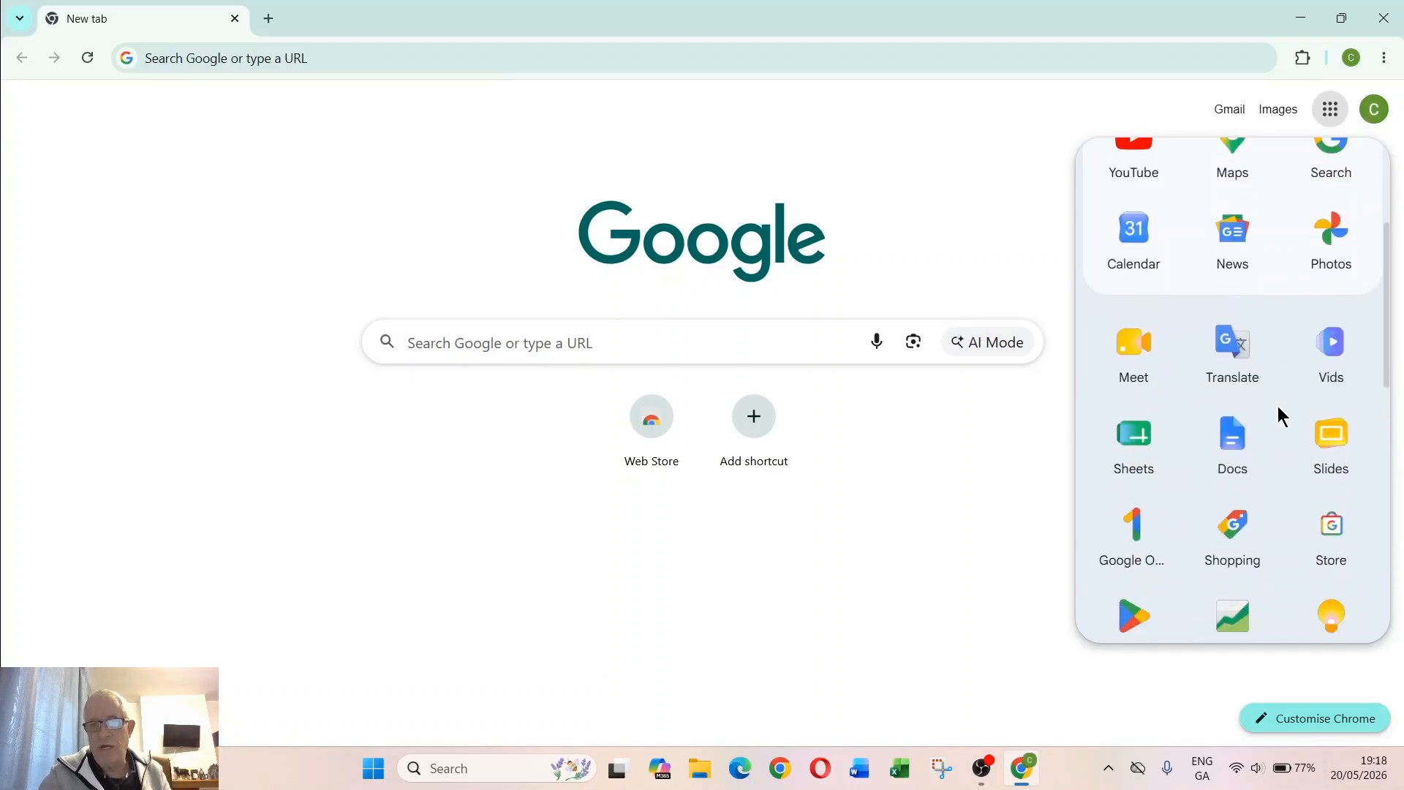
scroll(1281, 415, "down", 3)
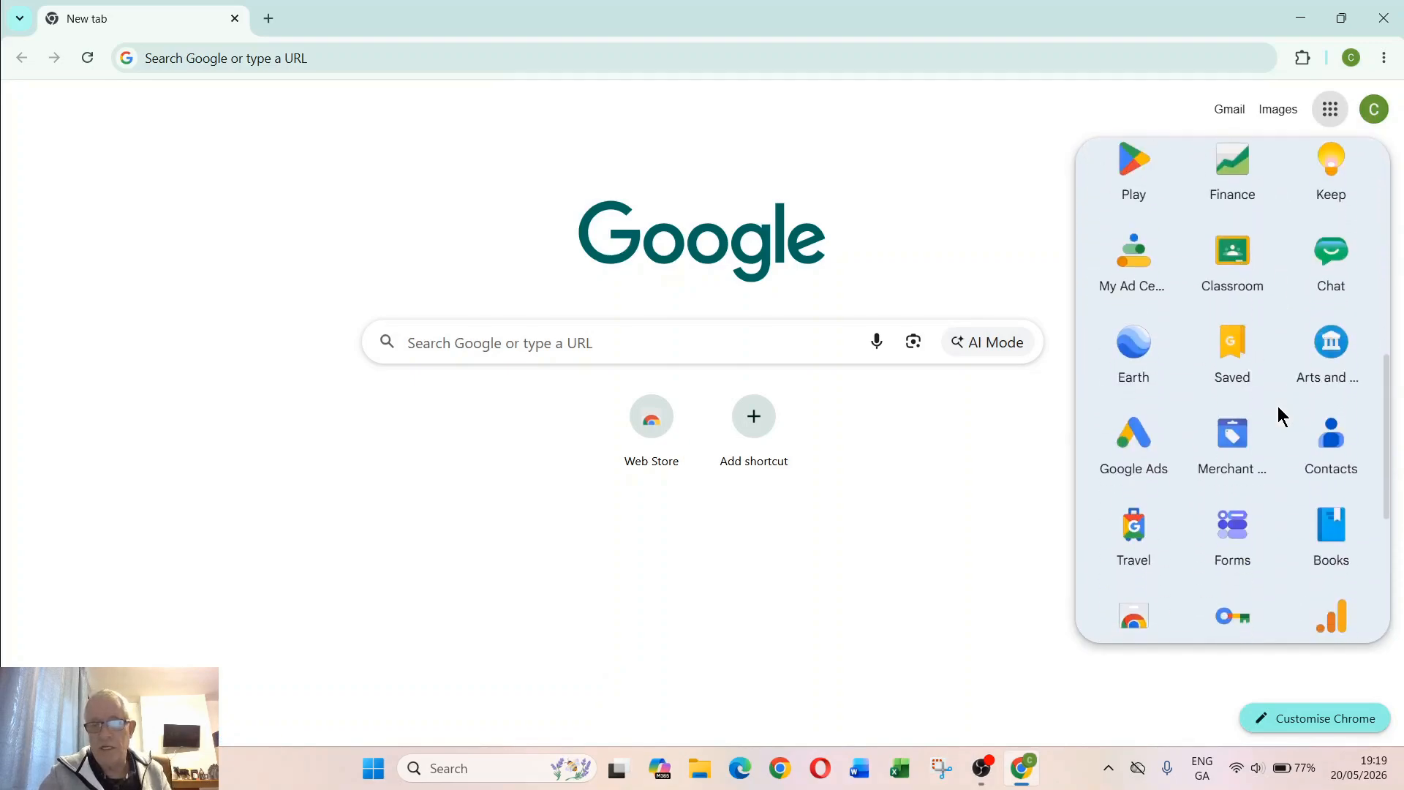
scroll(1281, 416, "up", 5)
scroll(1279, 405, "up", 4)
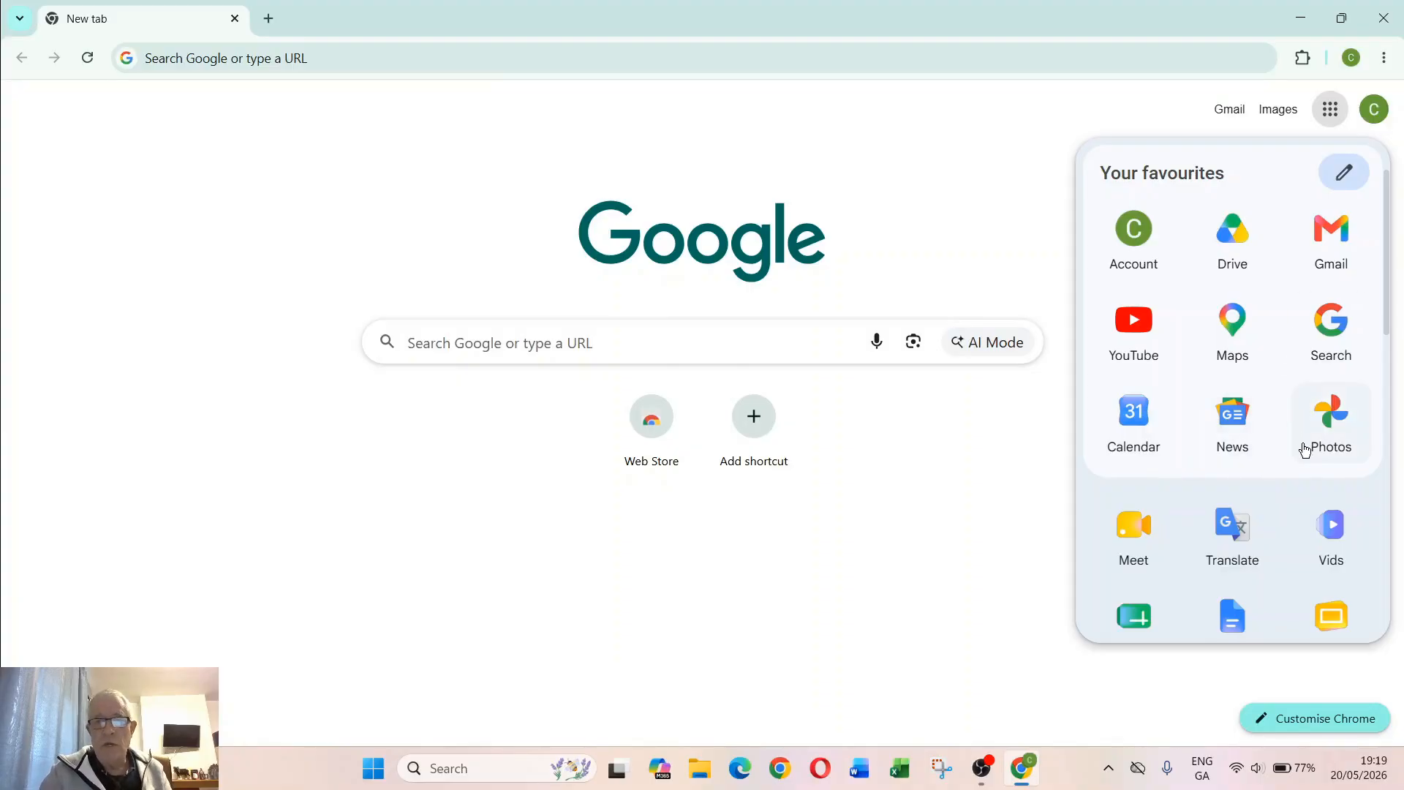
scroll(1305, 450, "down", 5)
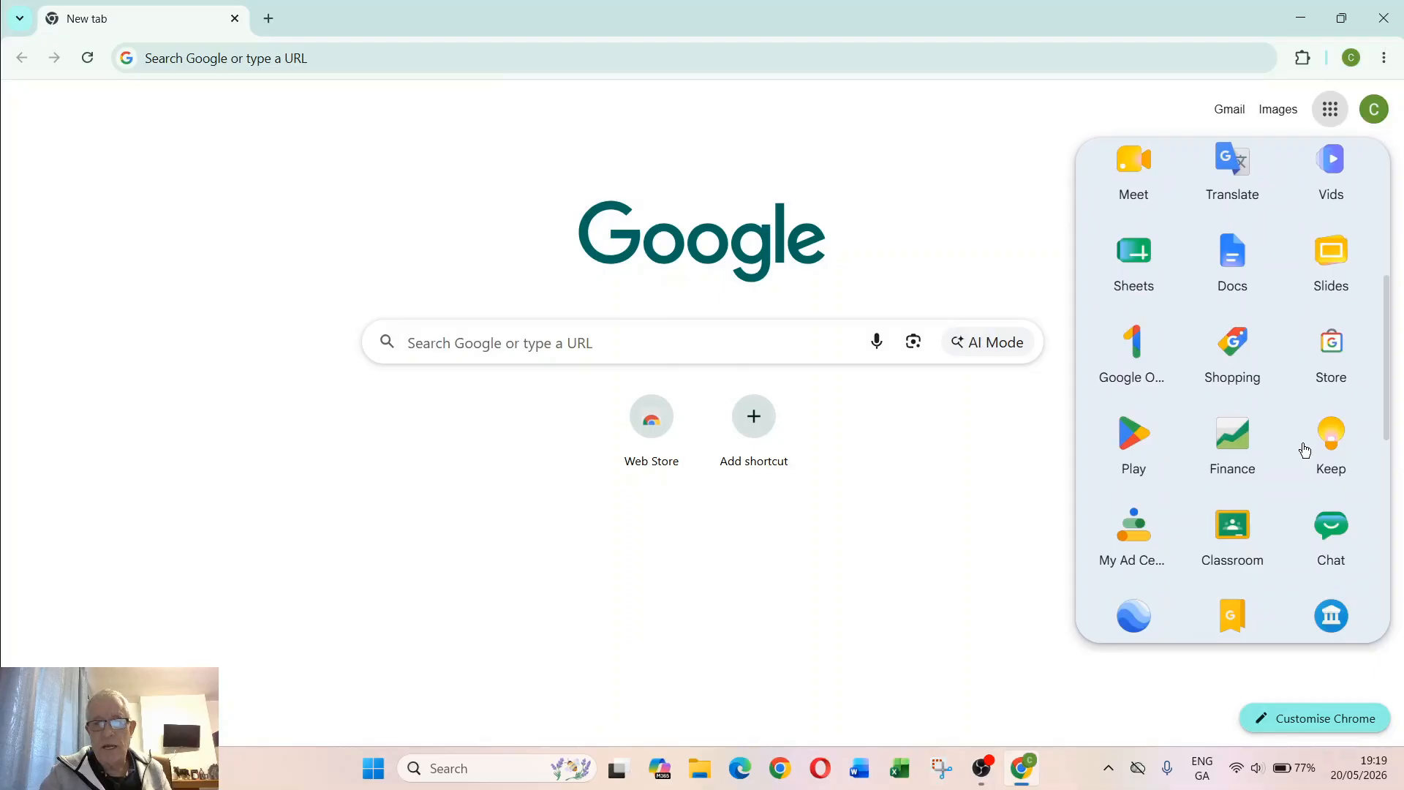
scroll(1306, 450, "down", 3)
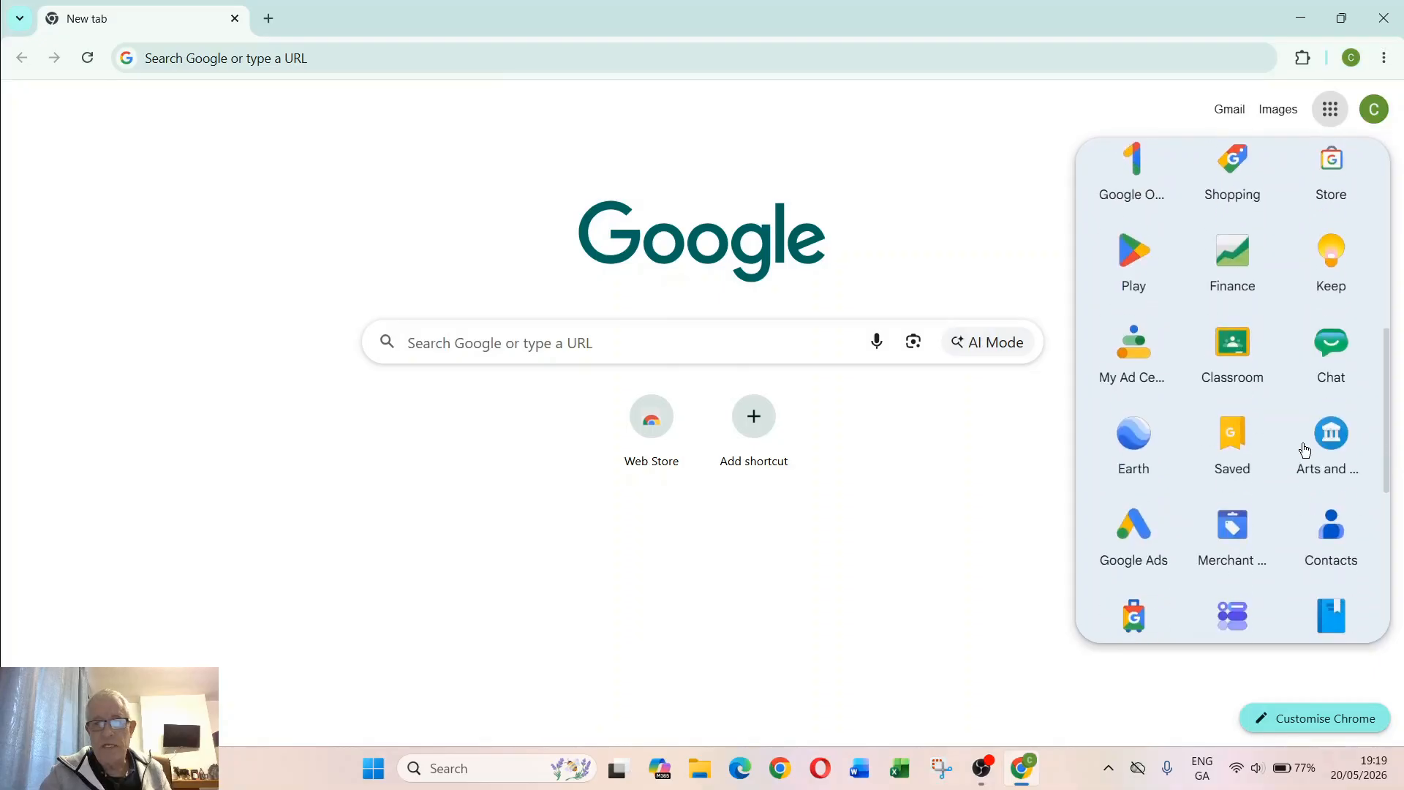
left_click(1334, 263)
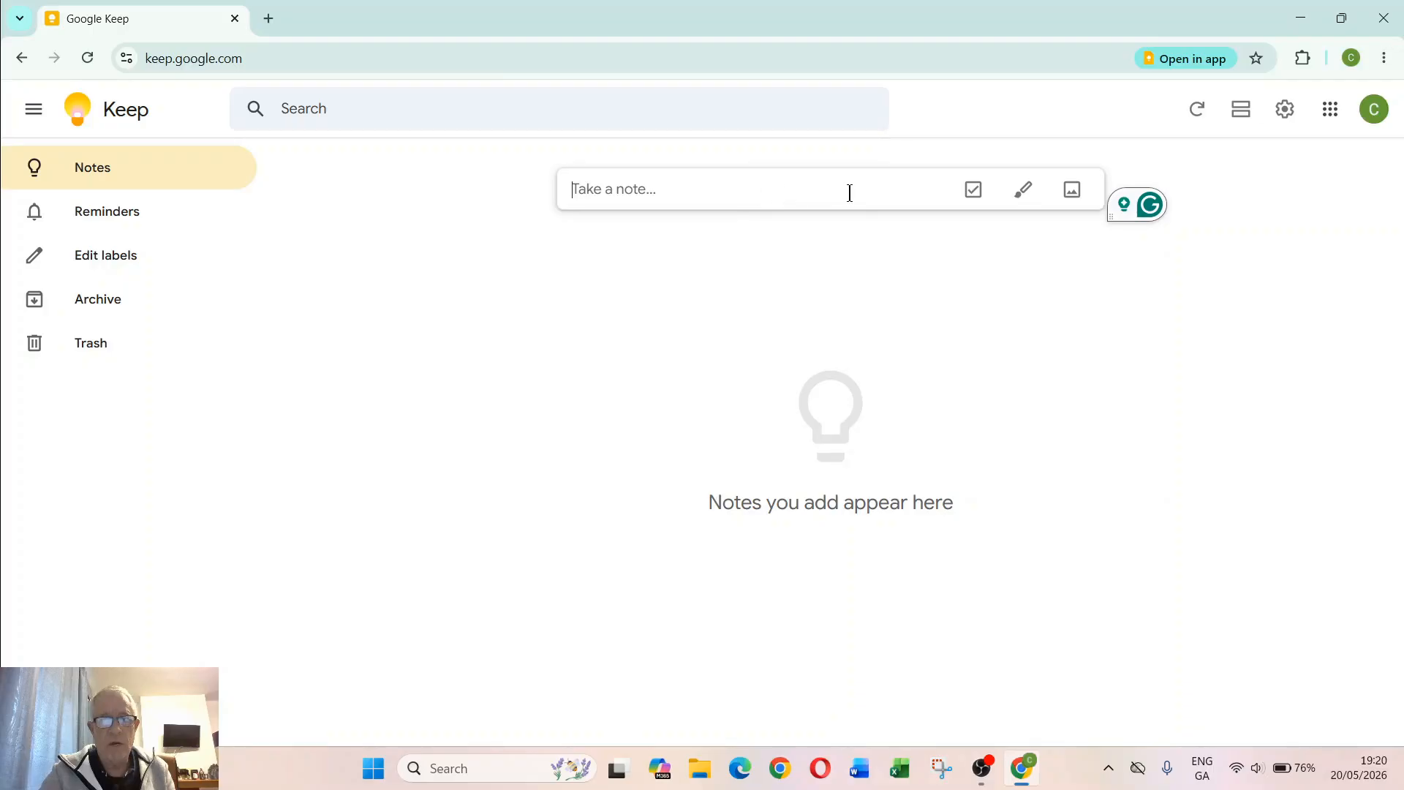
Start a new checklist note and title it "Shopping List".
left_click(981, 194)
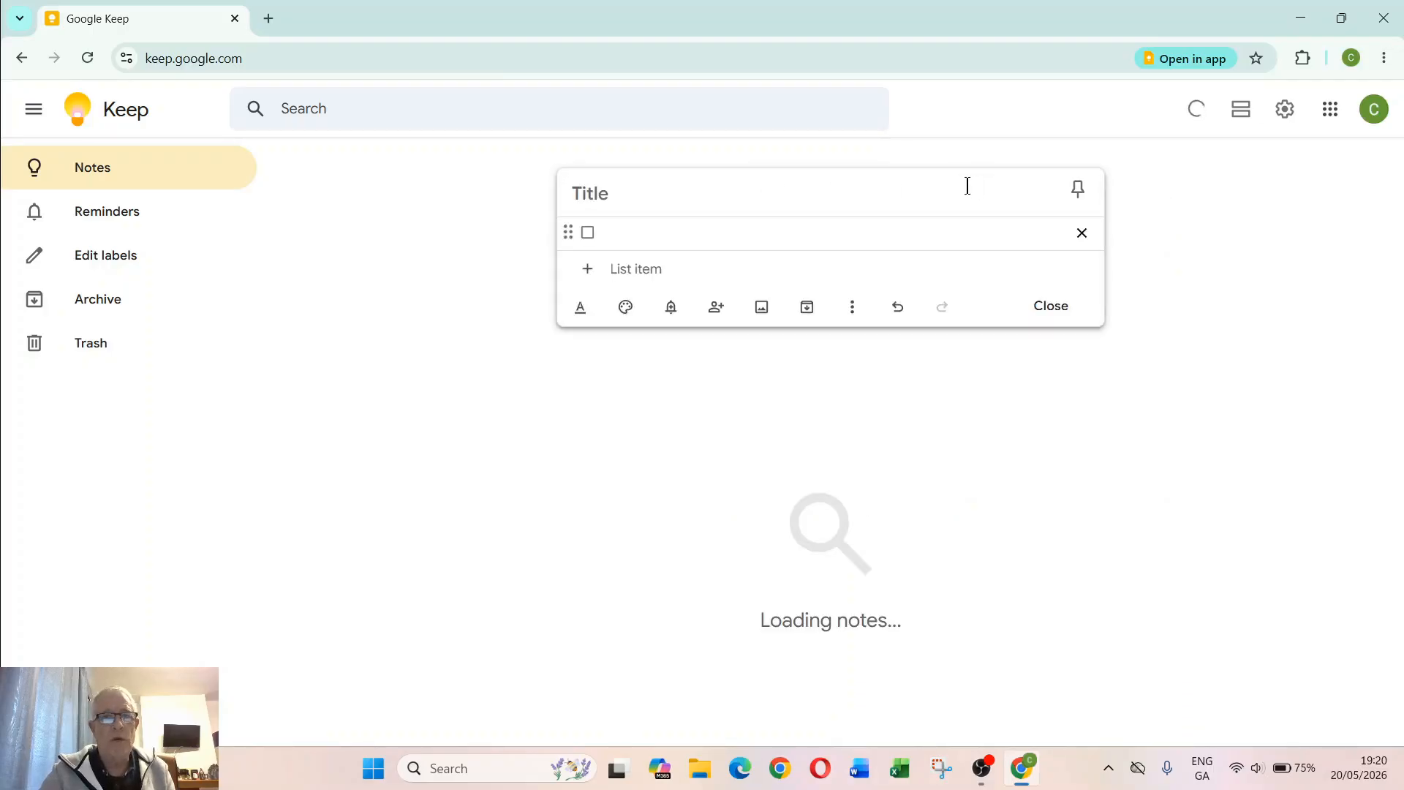
left_click(651, 194)
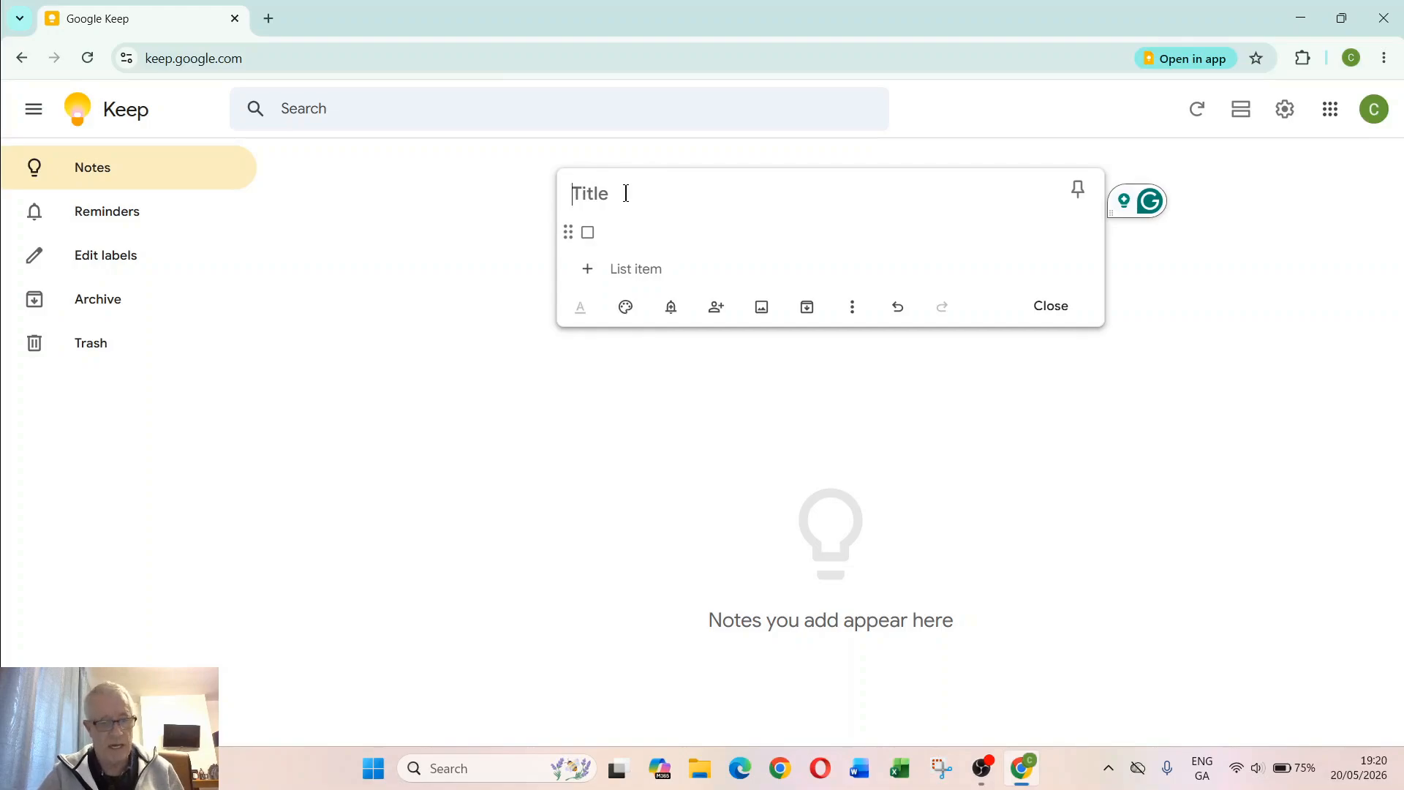
type("Sh")
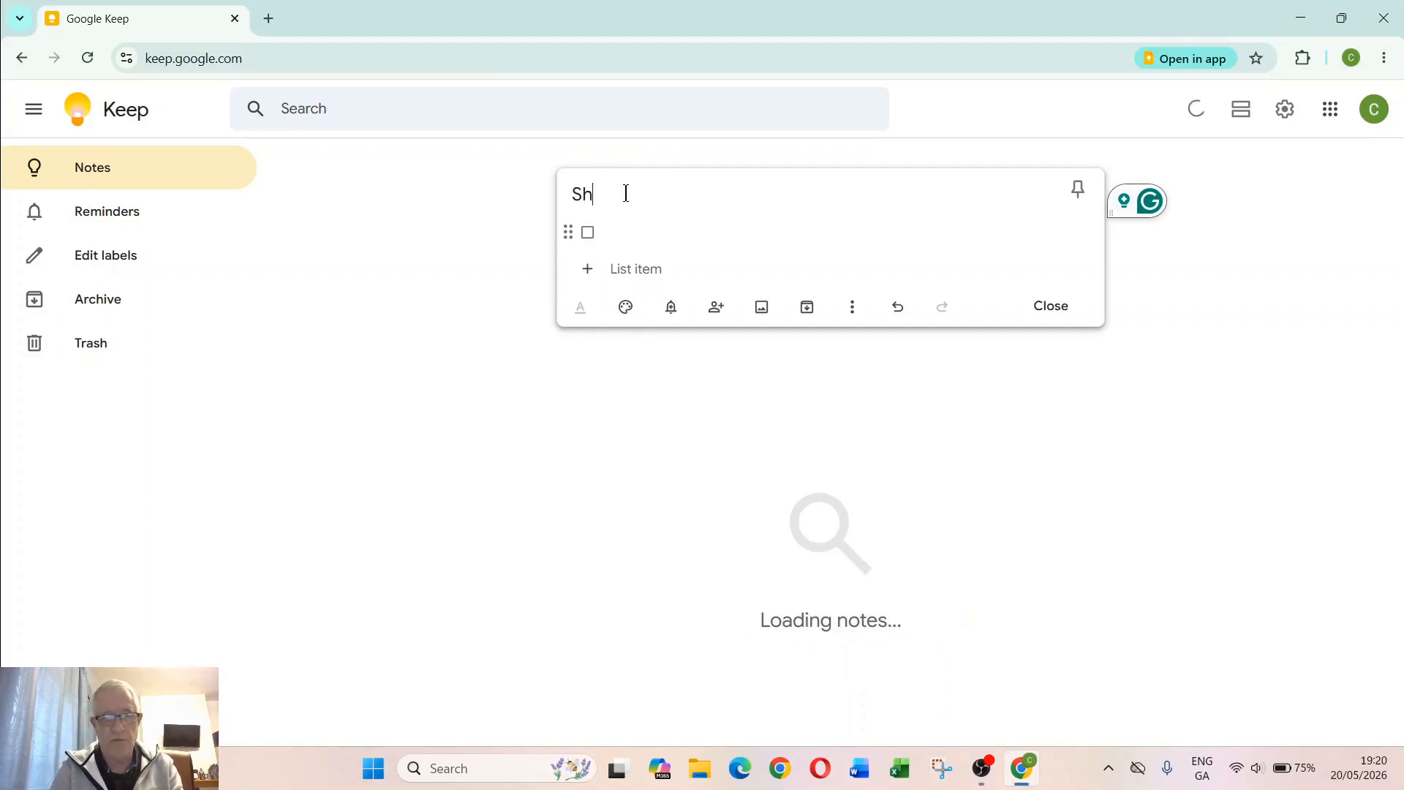
type("oppi")
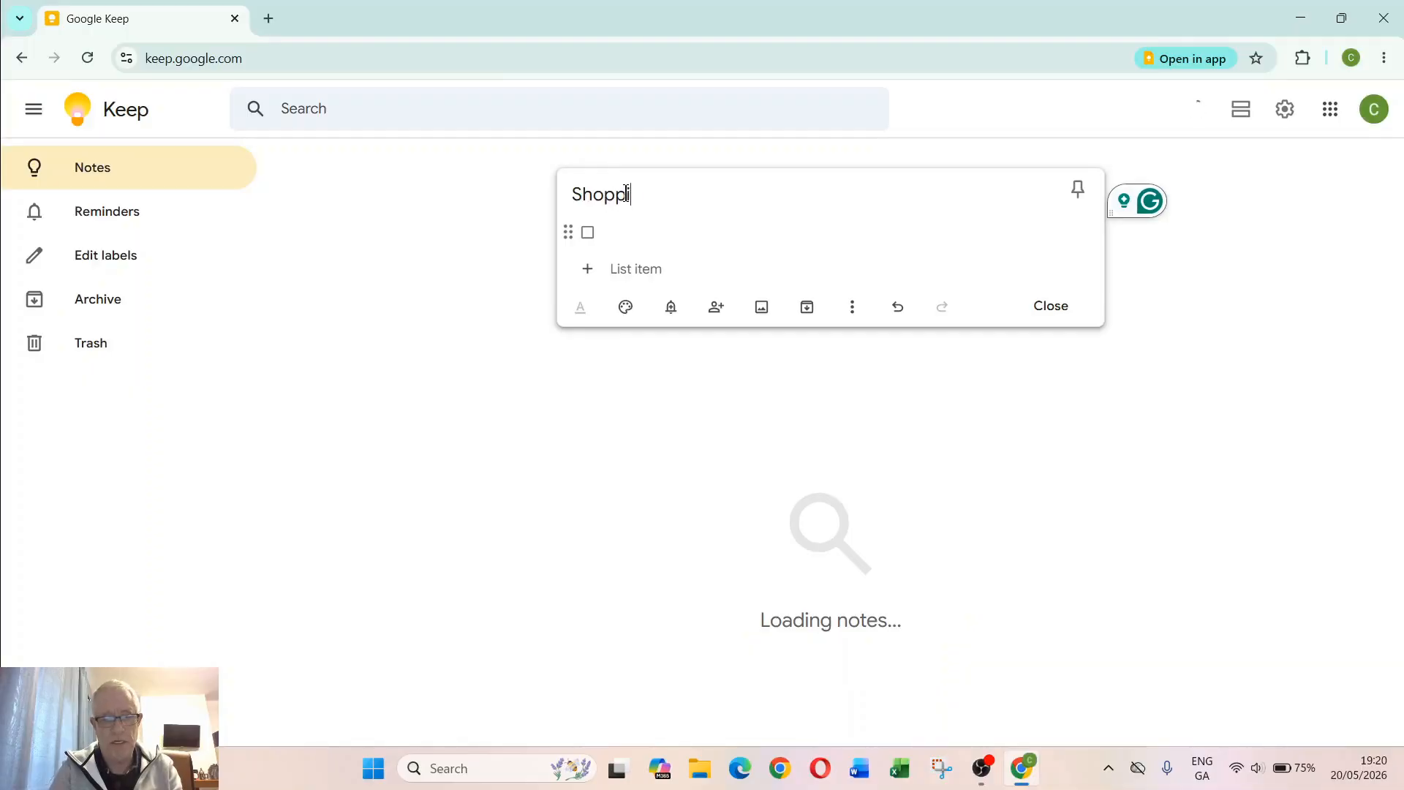
type("ng LIst")
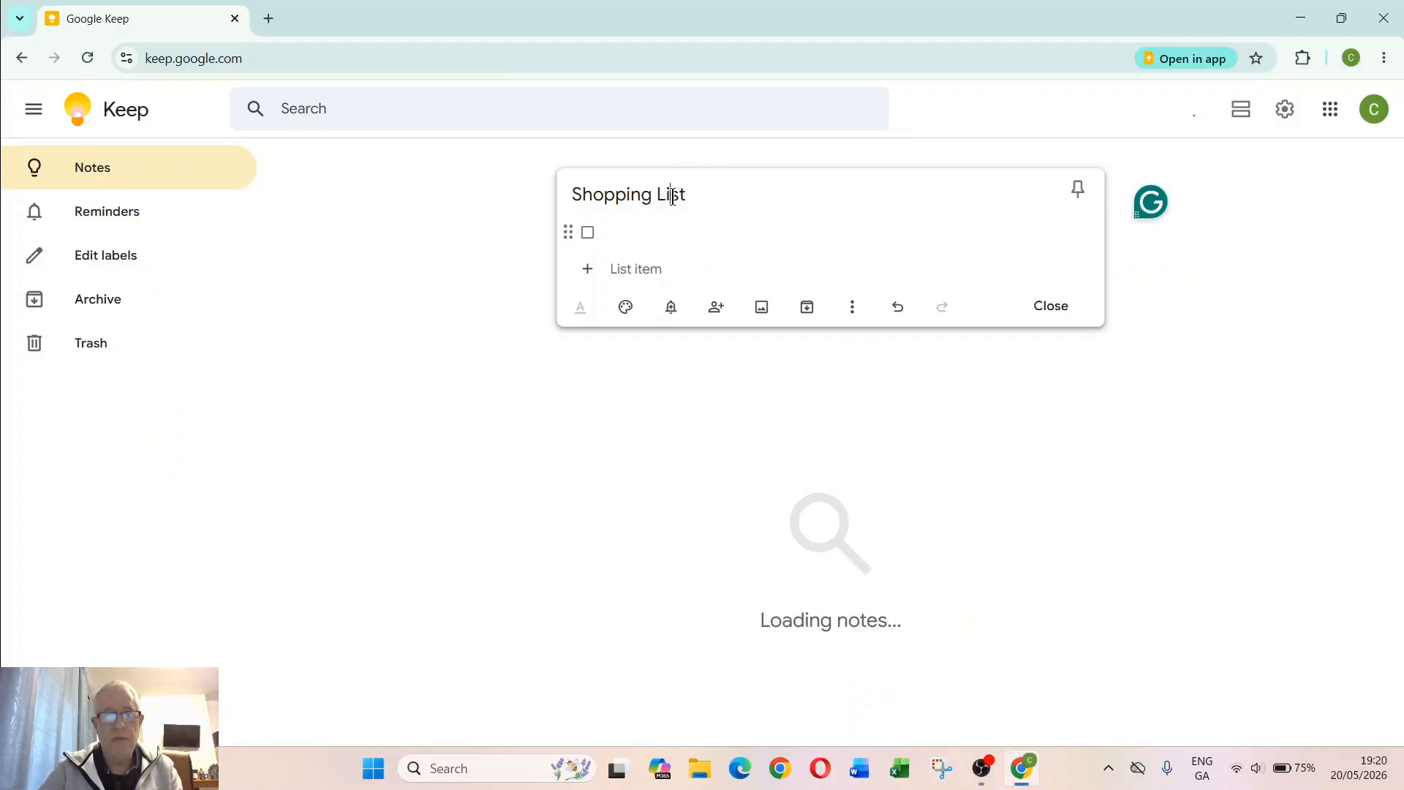
Add the items Milk, Bread, Meat and Vegetables to the Shopping List checklist and close the note.
left_click(611, 228)
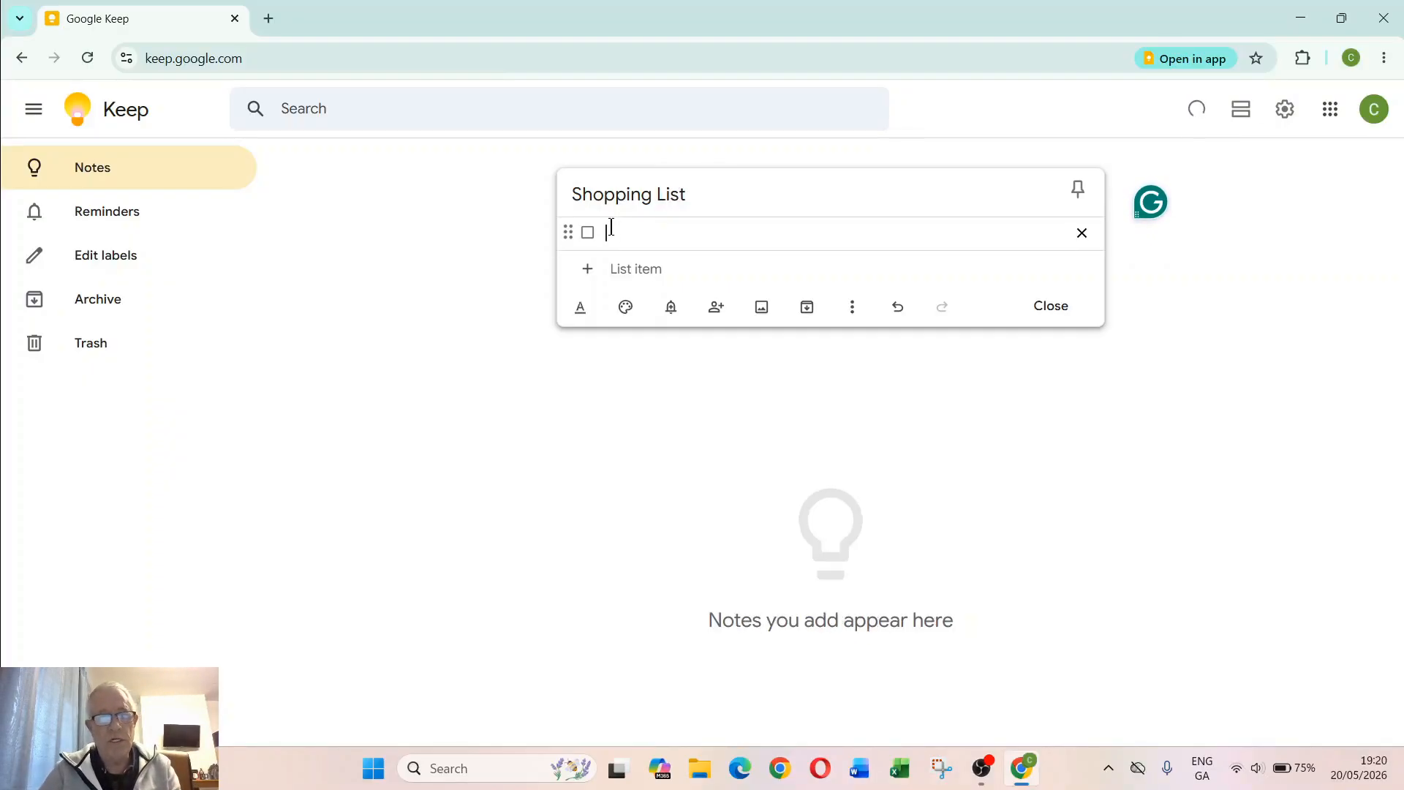
type("Milk")
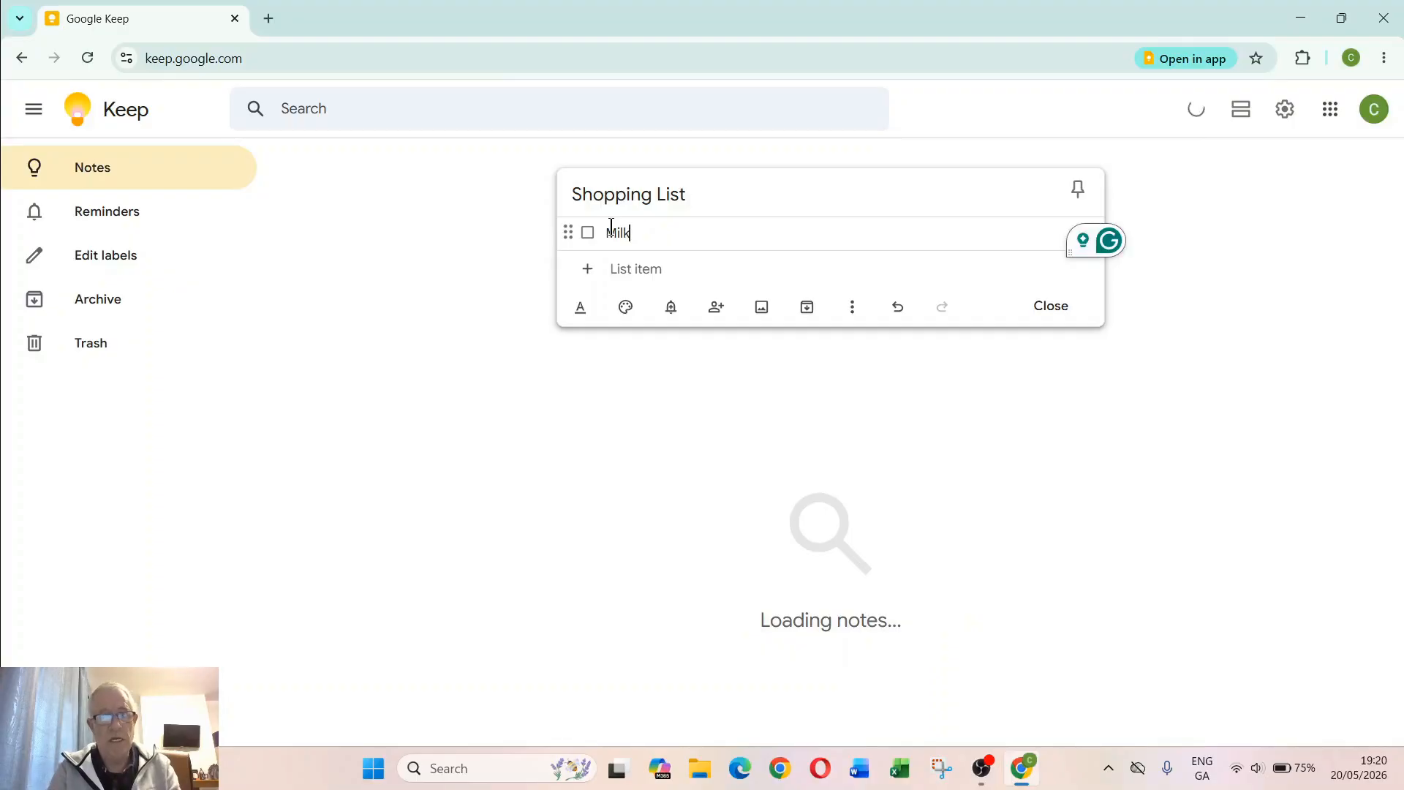
key("Return")
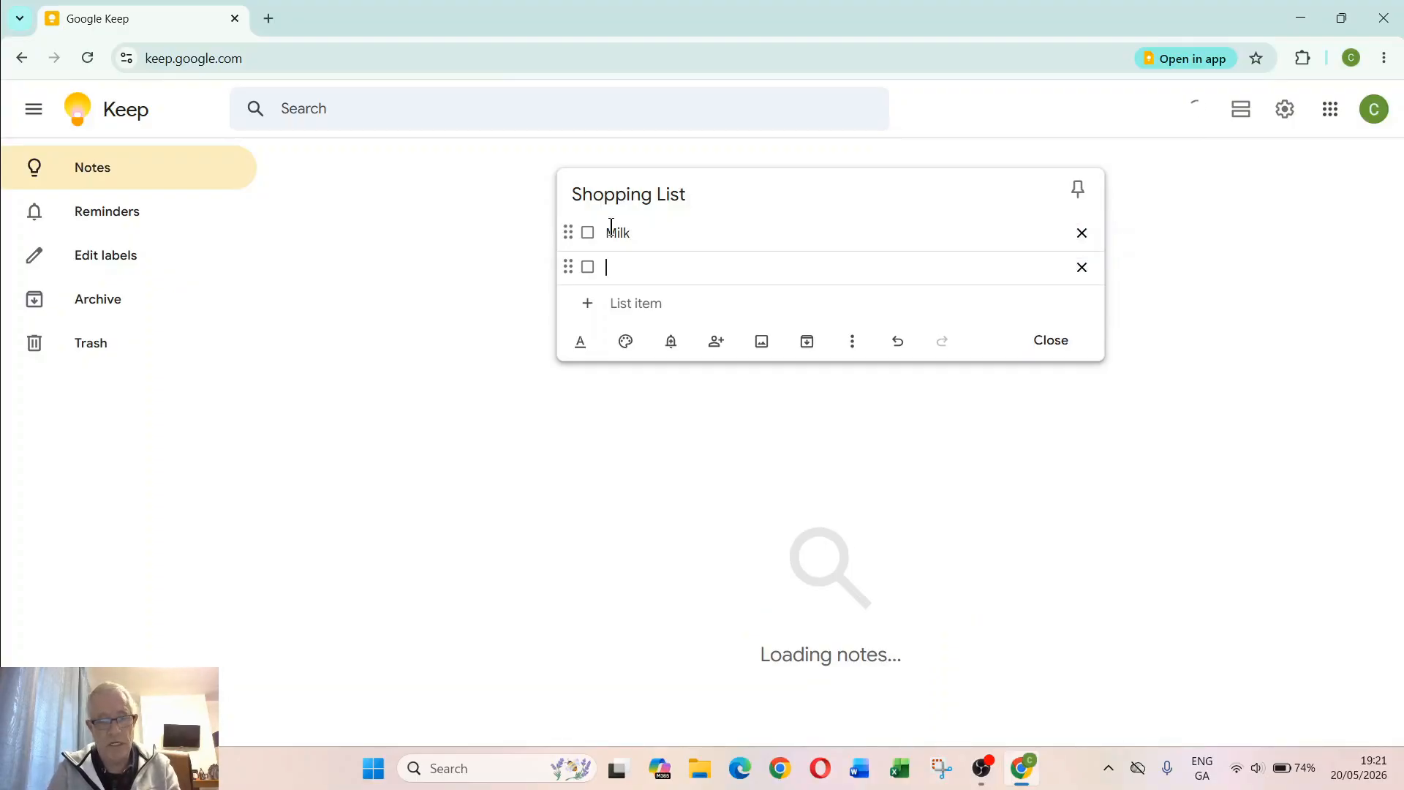
type("Bread")
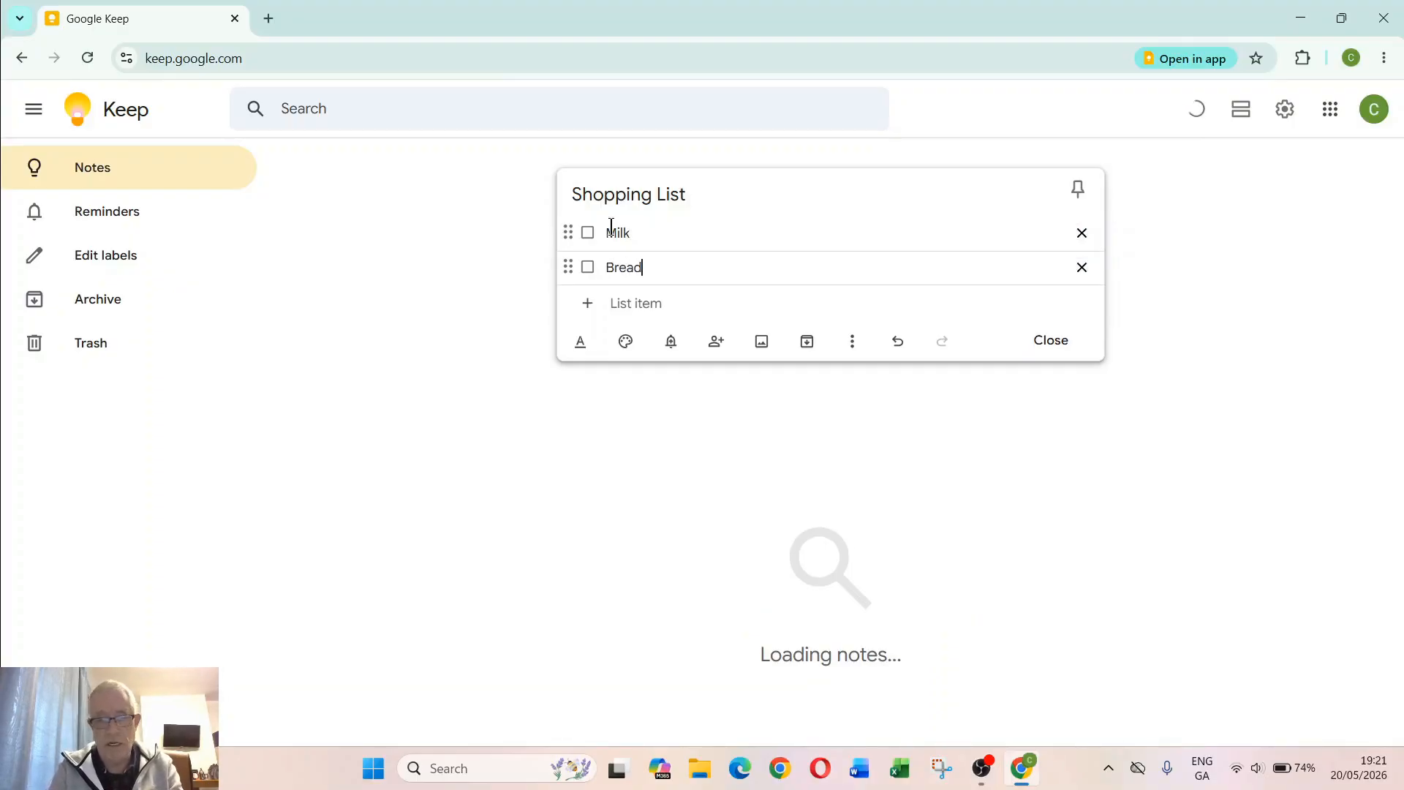
key("Return")
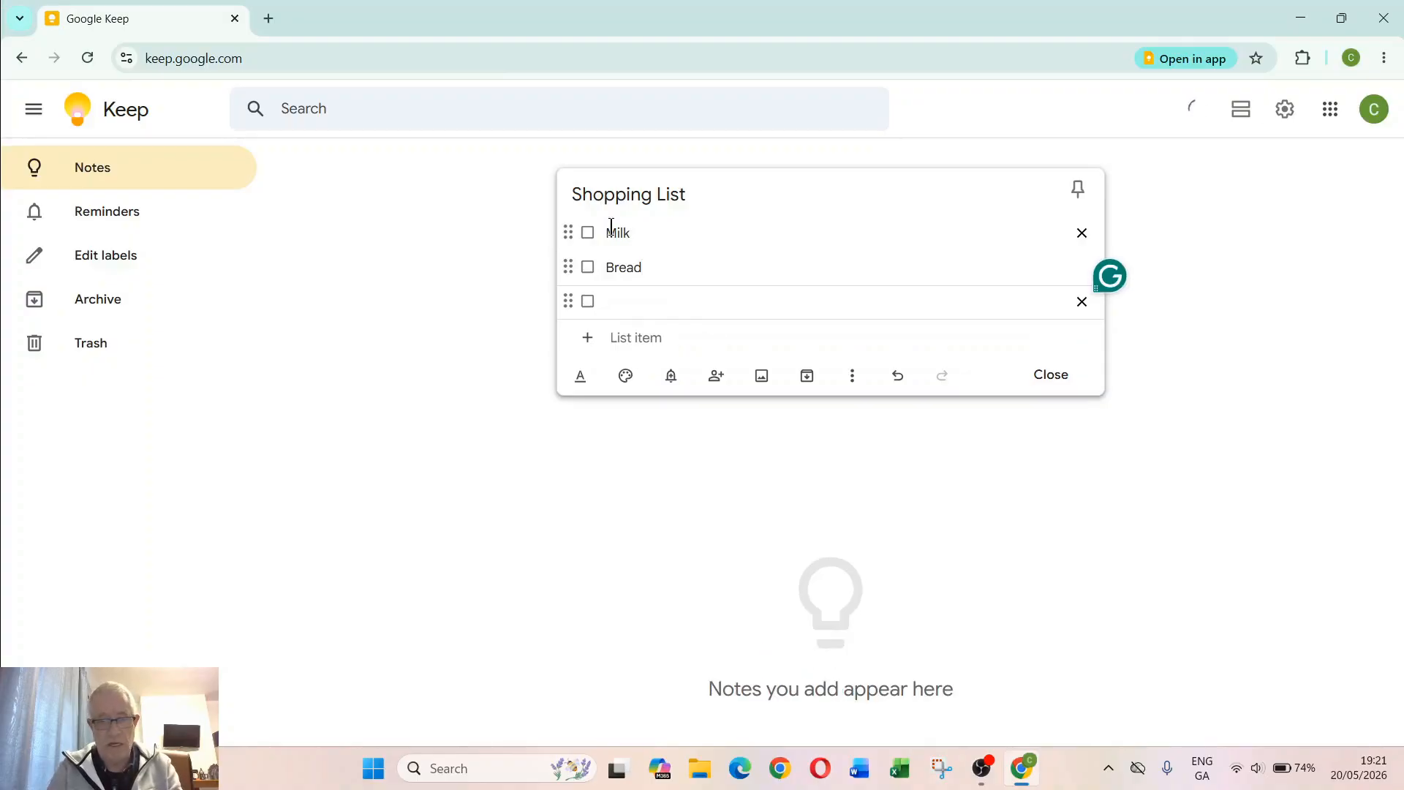
type("Meat")
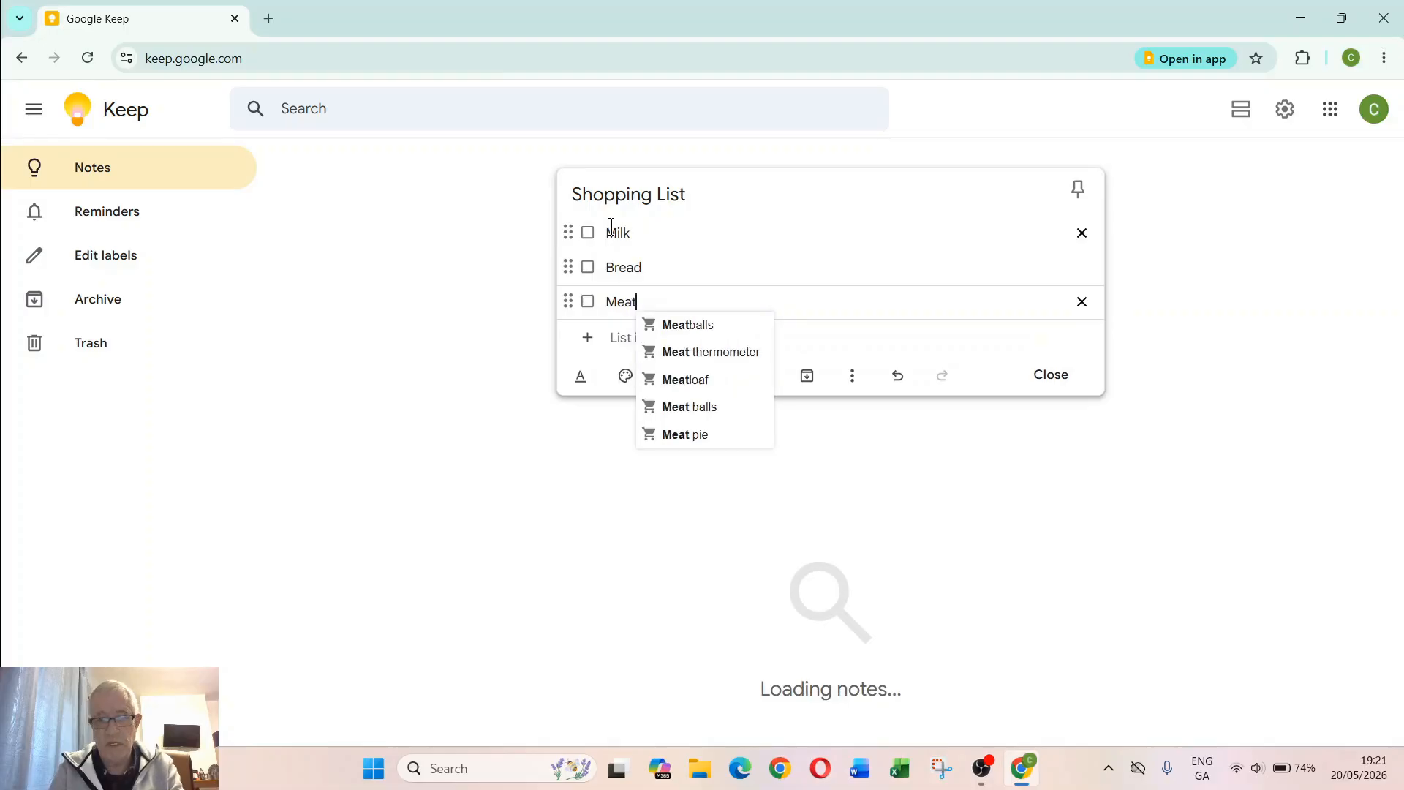
key("Return")
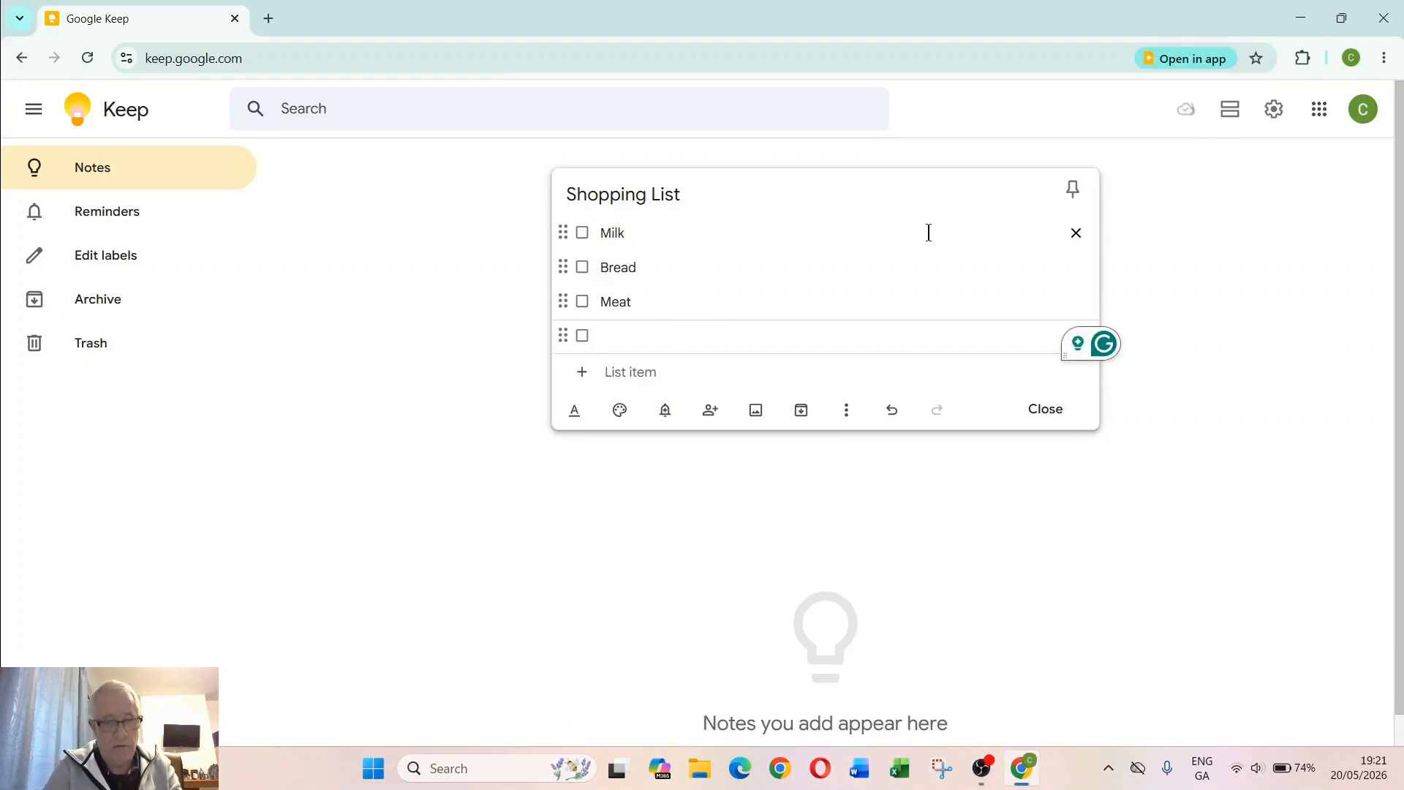
type("Veg")
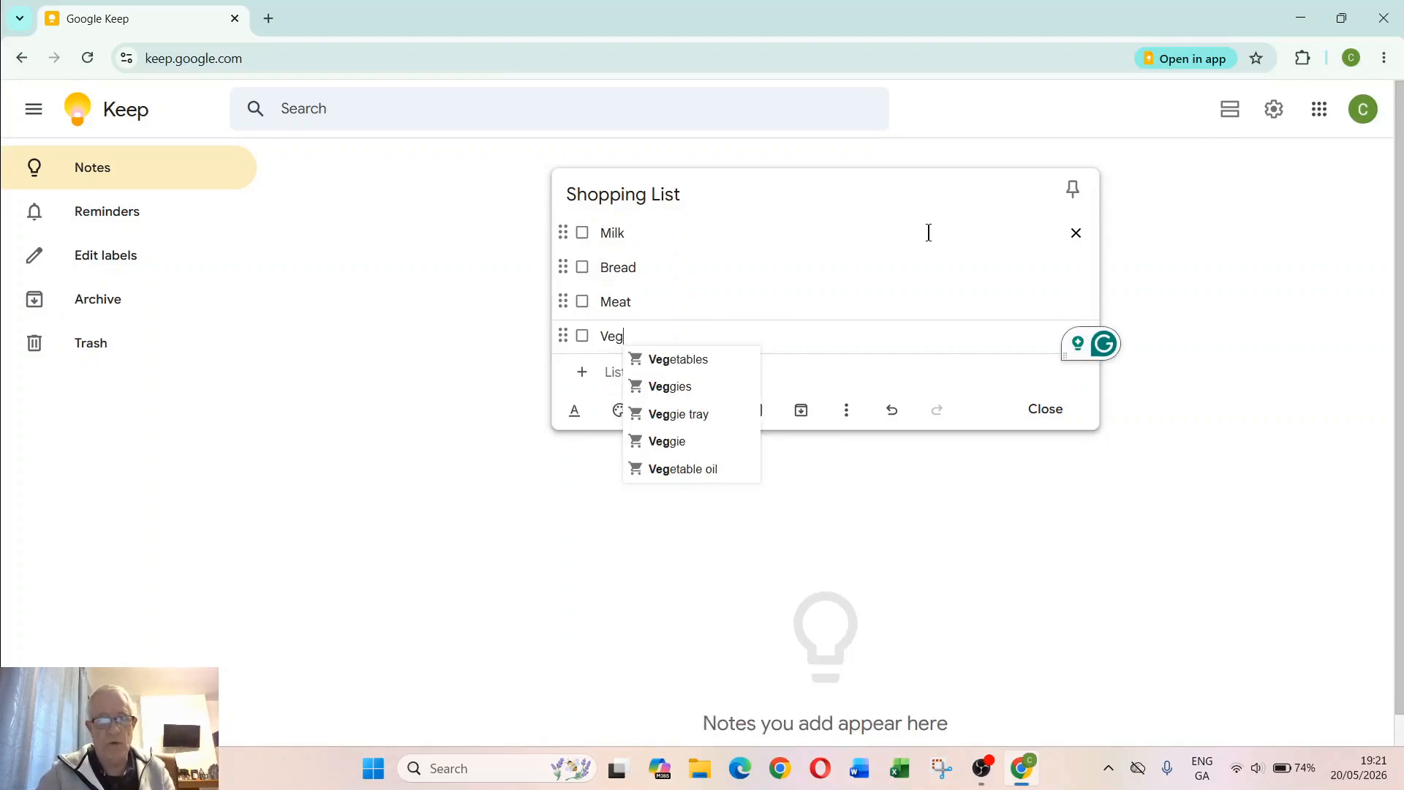
left_click(686, 359)
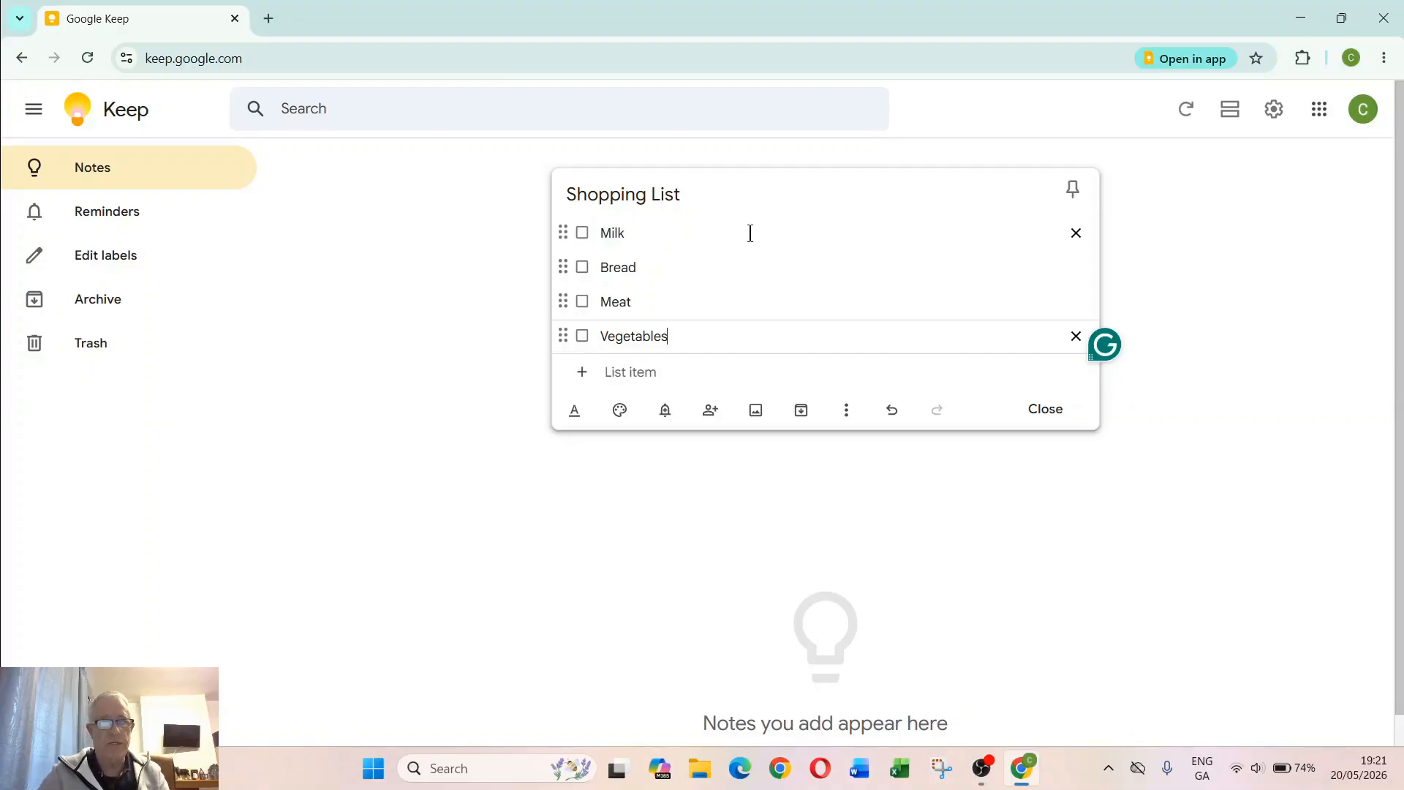
left_click(515, 394)
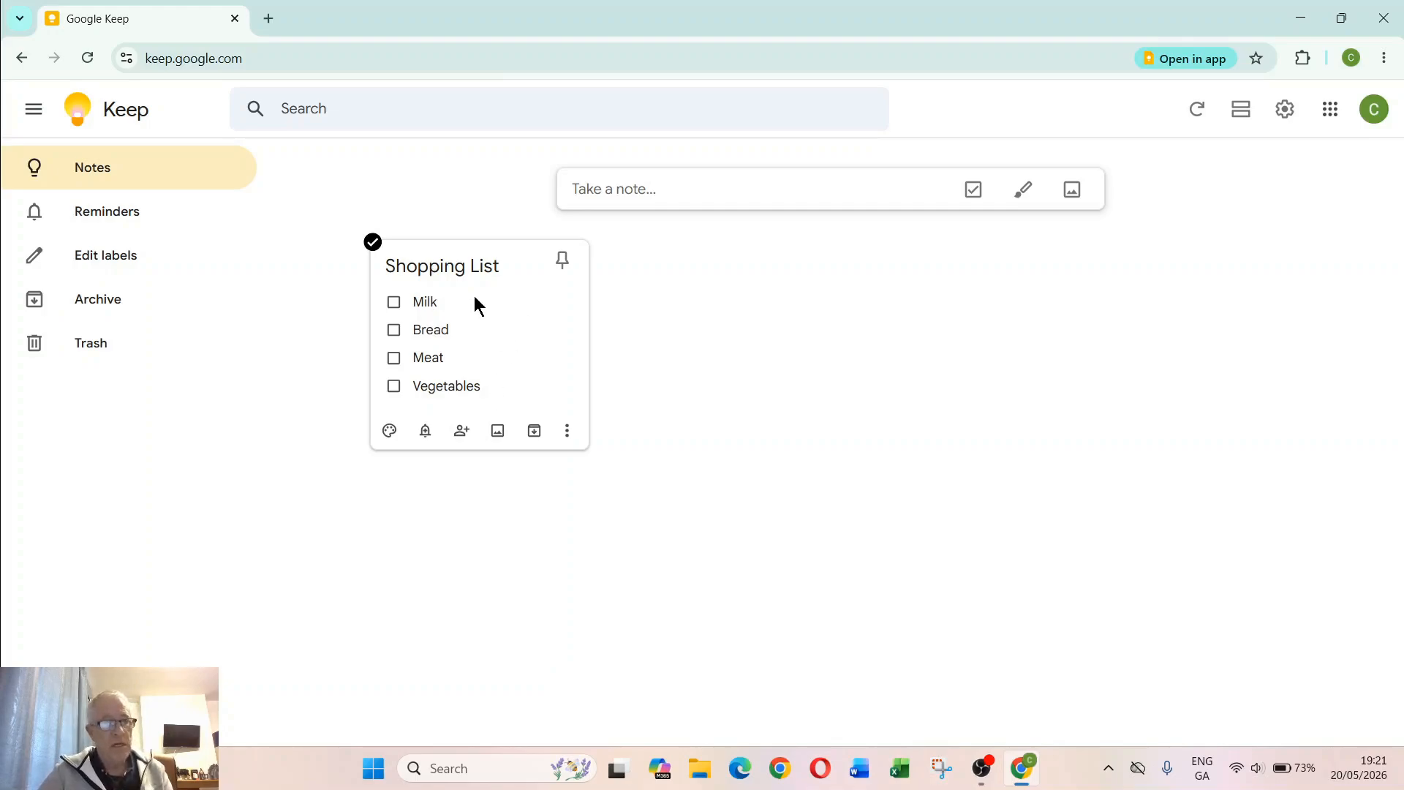
Mark Milk, Bread and Meat as completed in the Shopping List note.
left_click(394, 303)
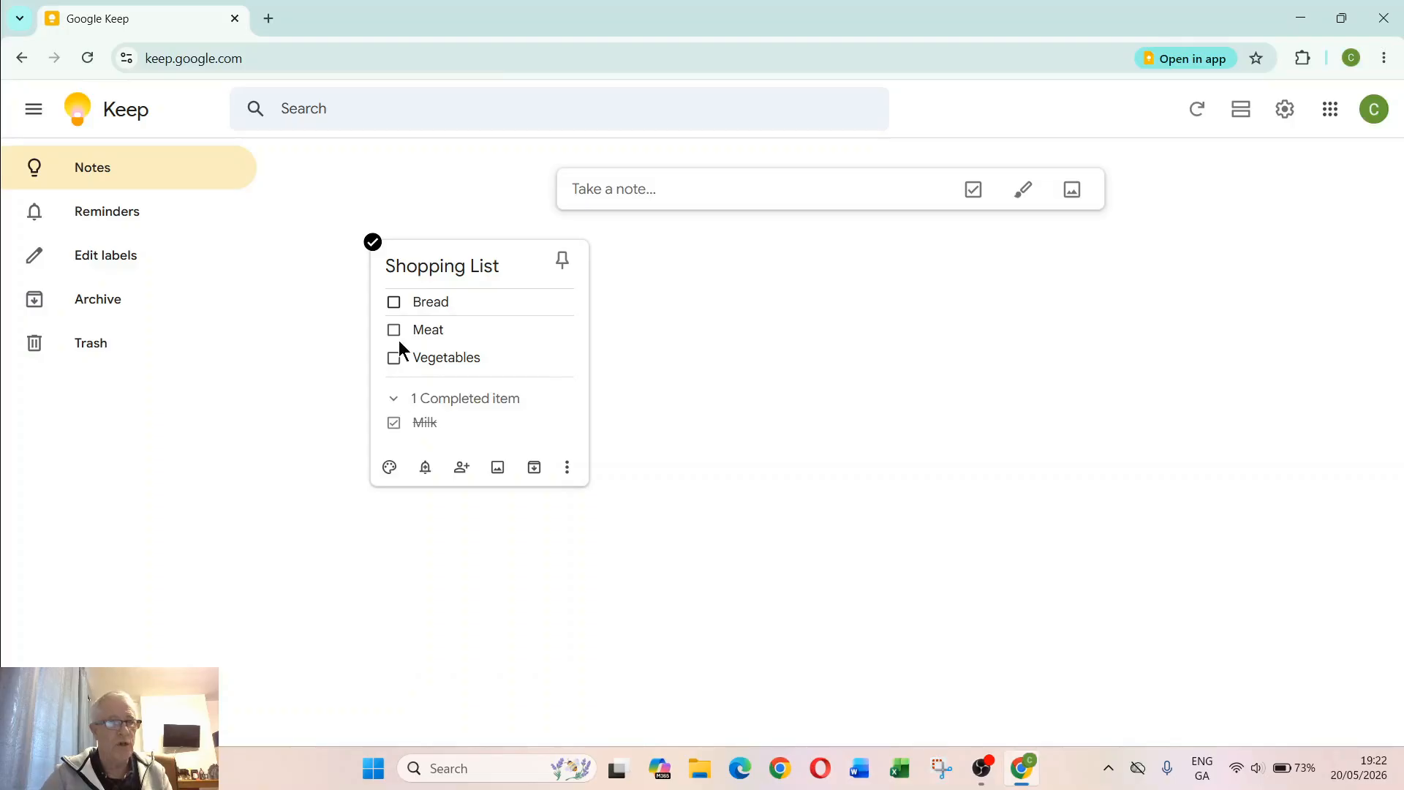
left_click(395, 303)
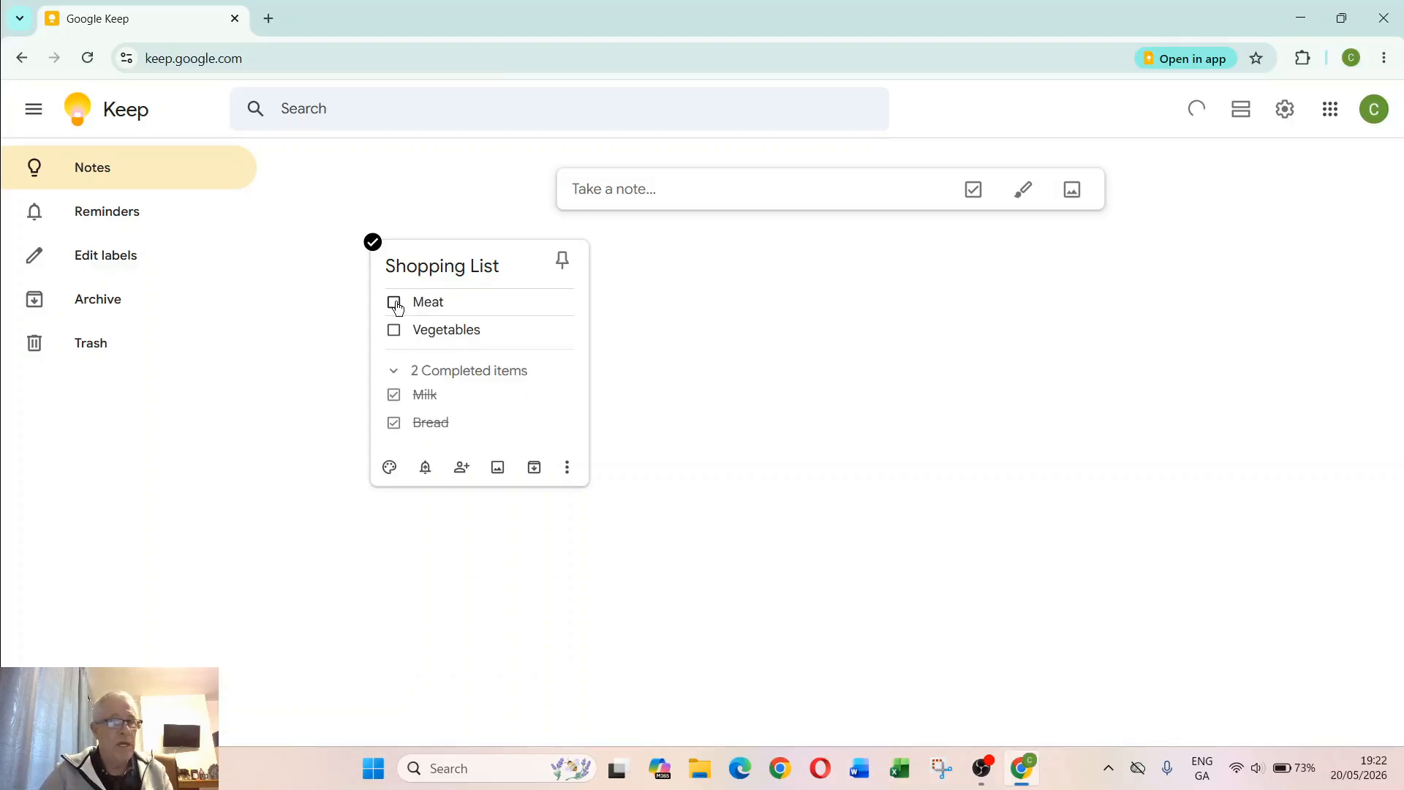
left_click(395, 302)
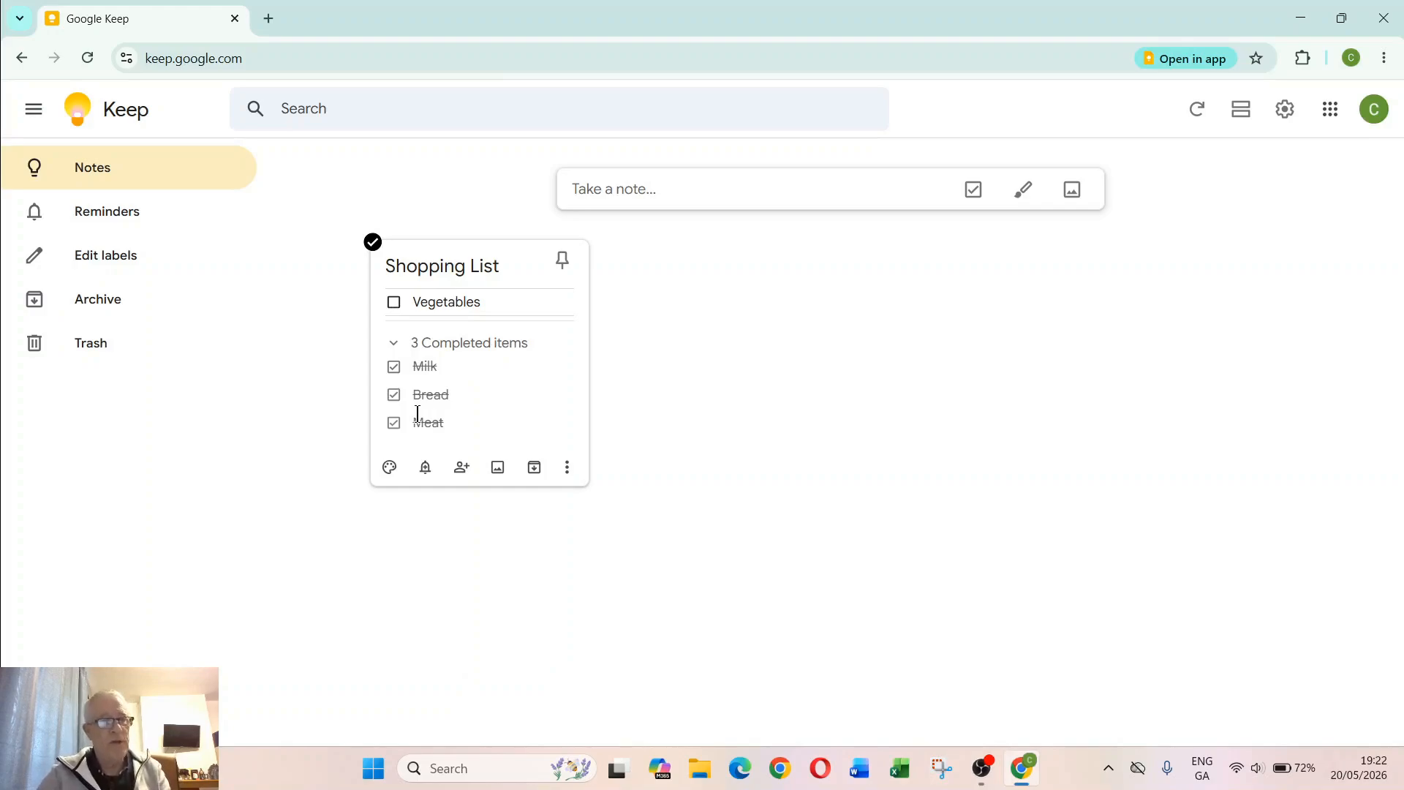
Return the completed items Milk, Bread and Meat to the open items of the Shopping List note.
left_click(395, 368)
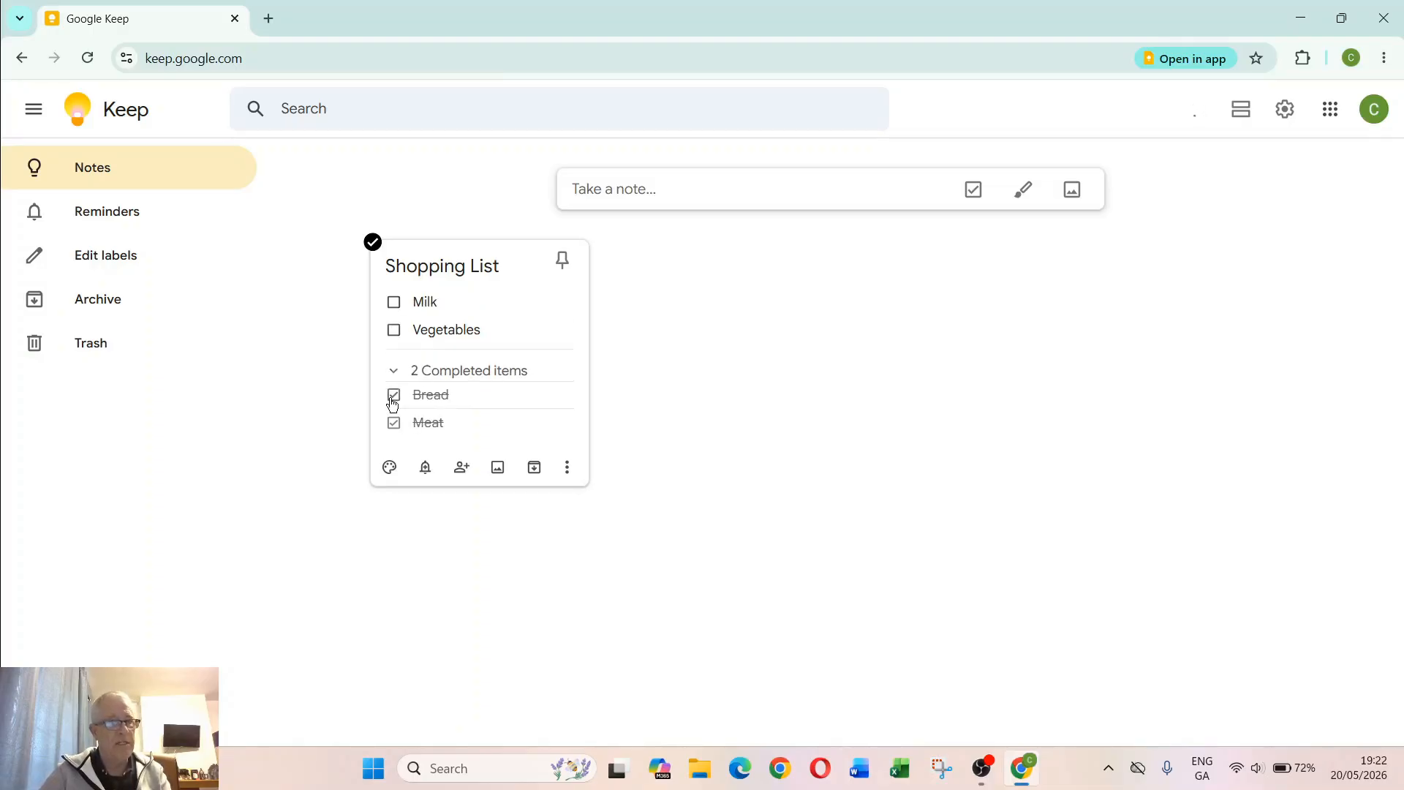
left_click(395, 398)
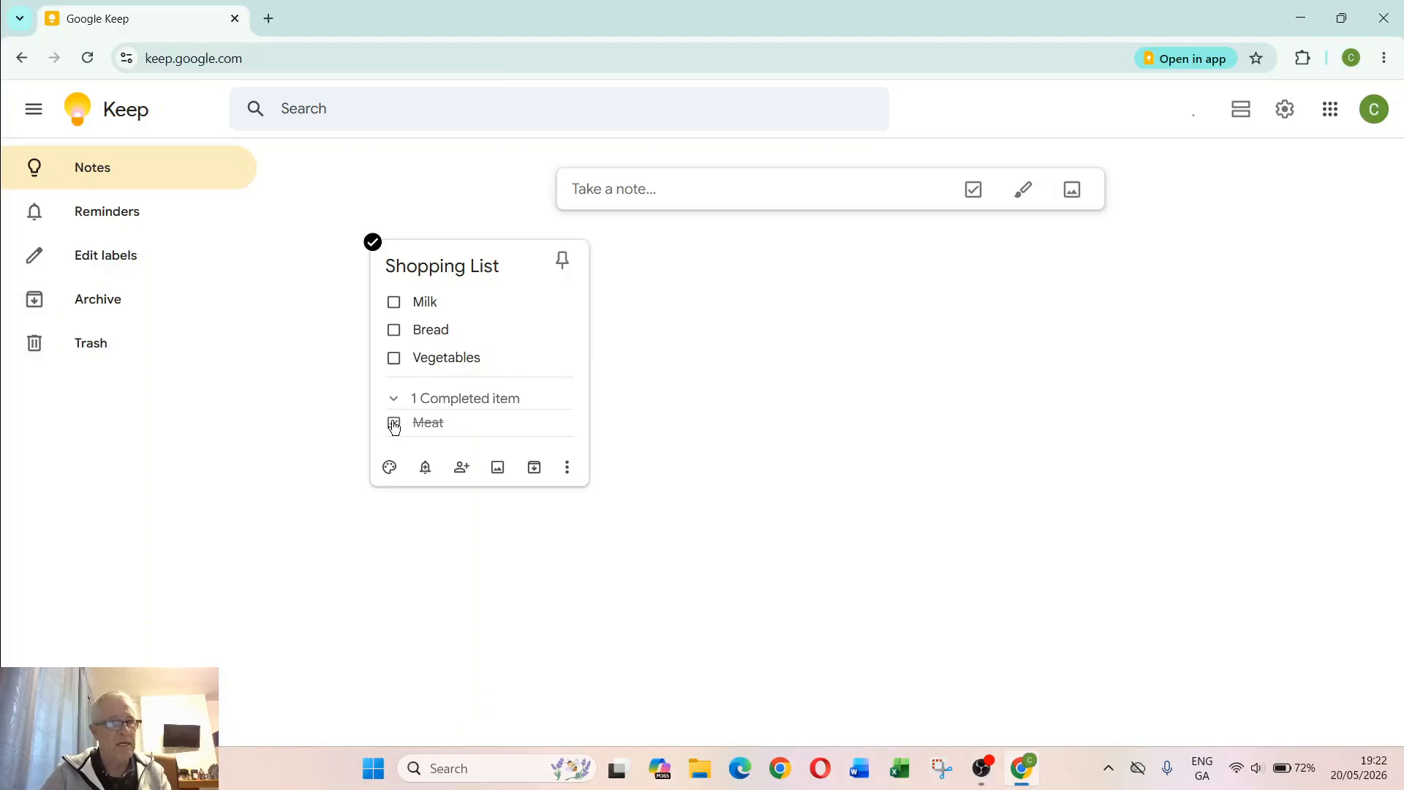
left_click(395, 424)
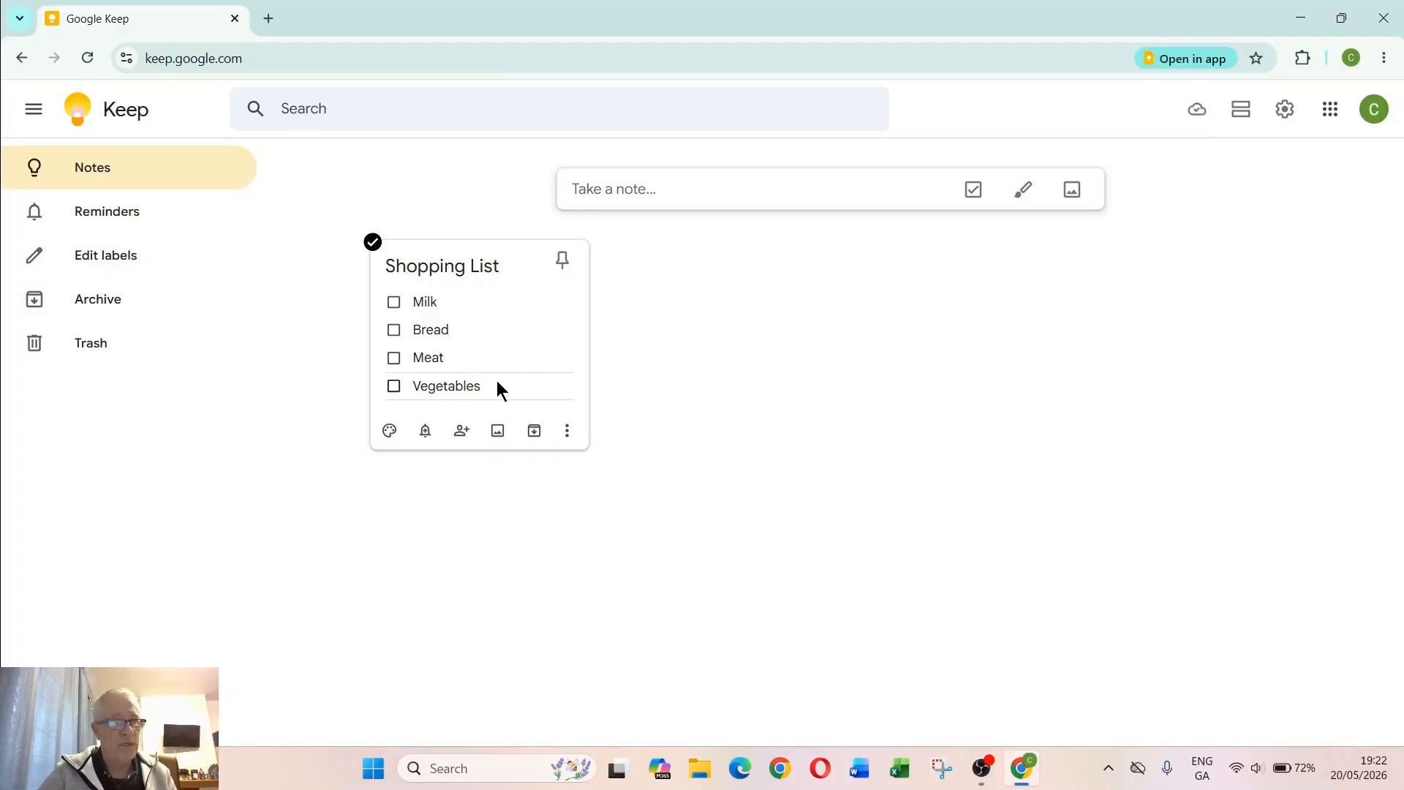
Try several background images on the Shopping List note and keep the pink one with the bowl of noodles.
left_click(390, 433)
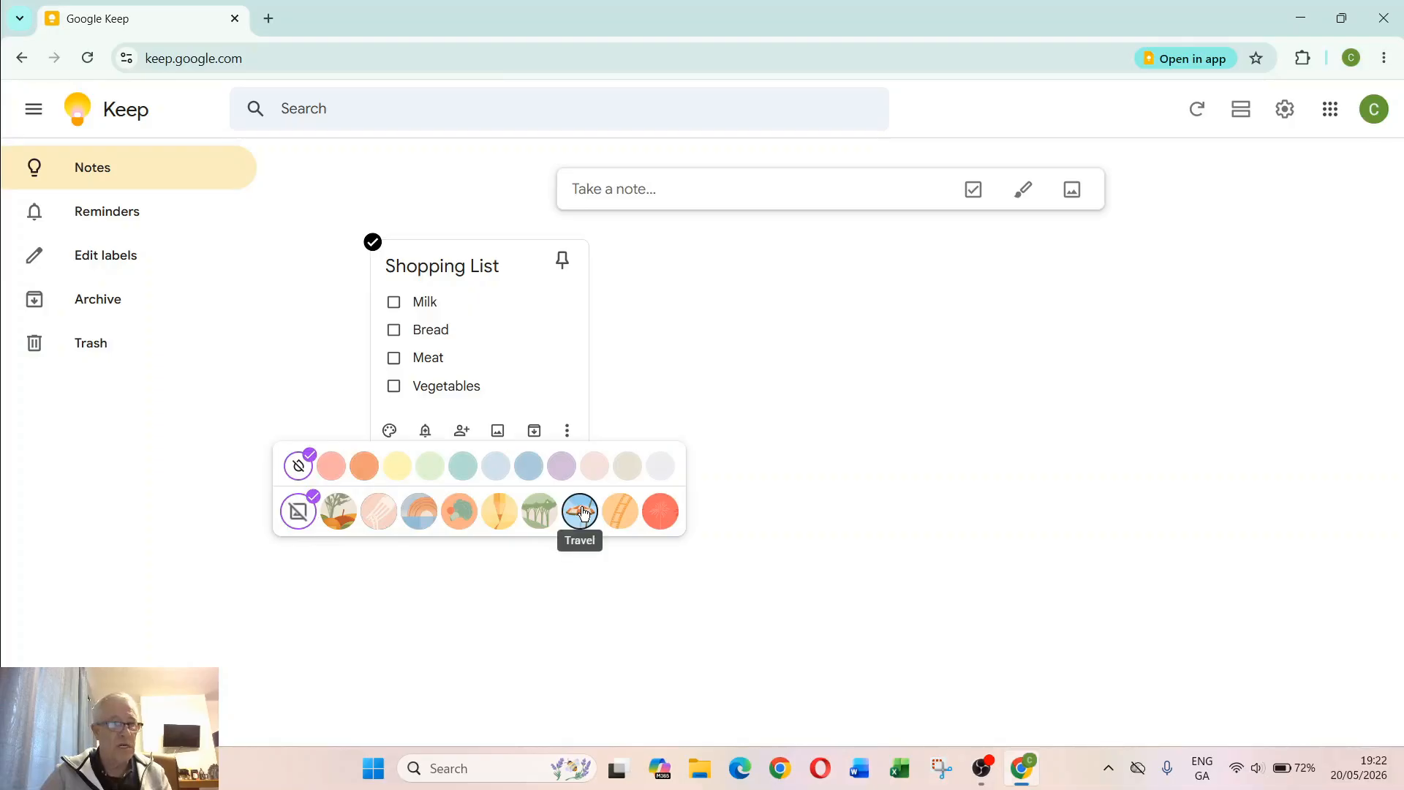
left_click(339, 511)
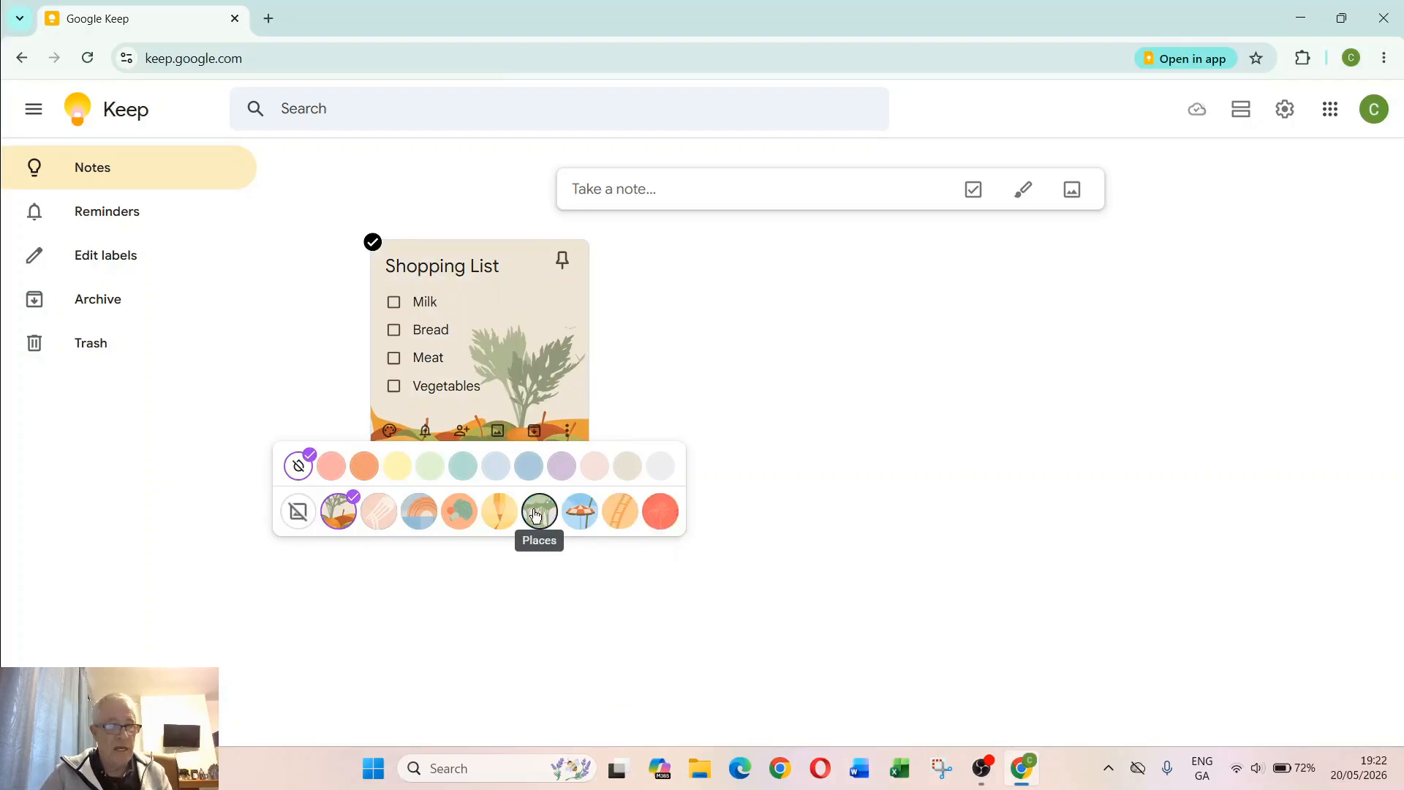
left_click(461, 514)
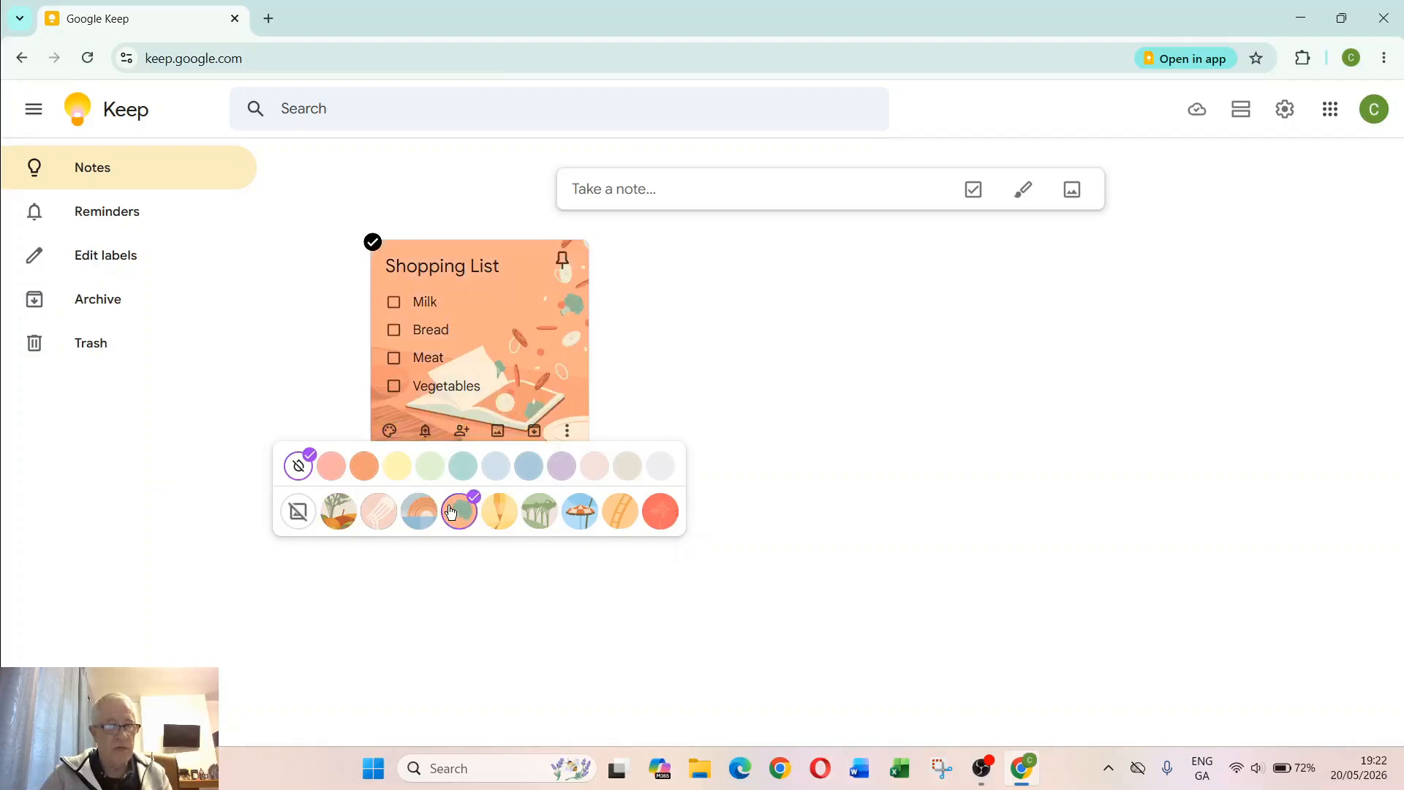
left_click(377, 510)
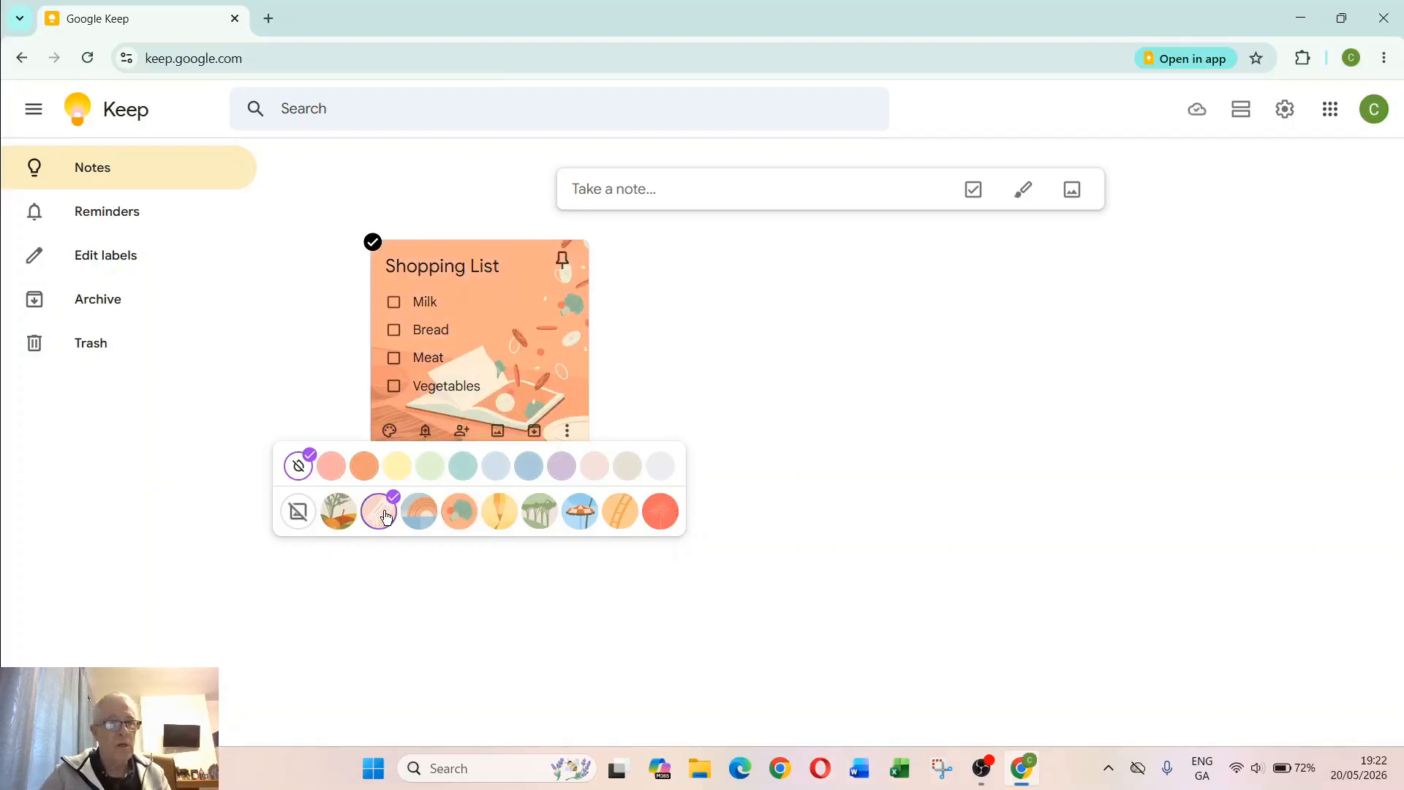
left_click(699, 388)
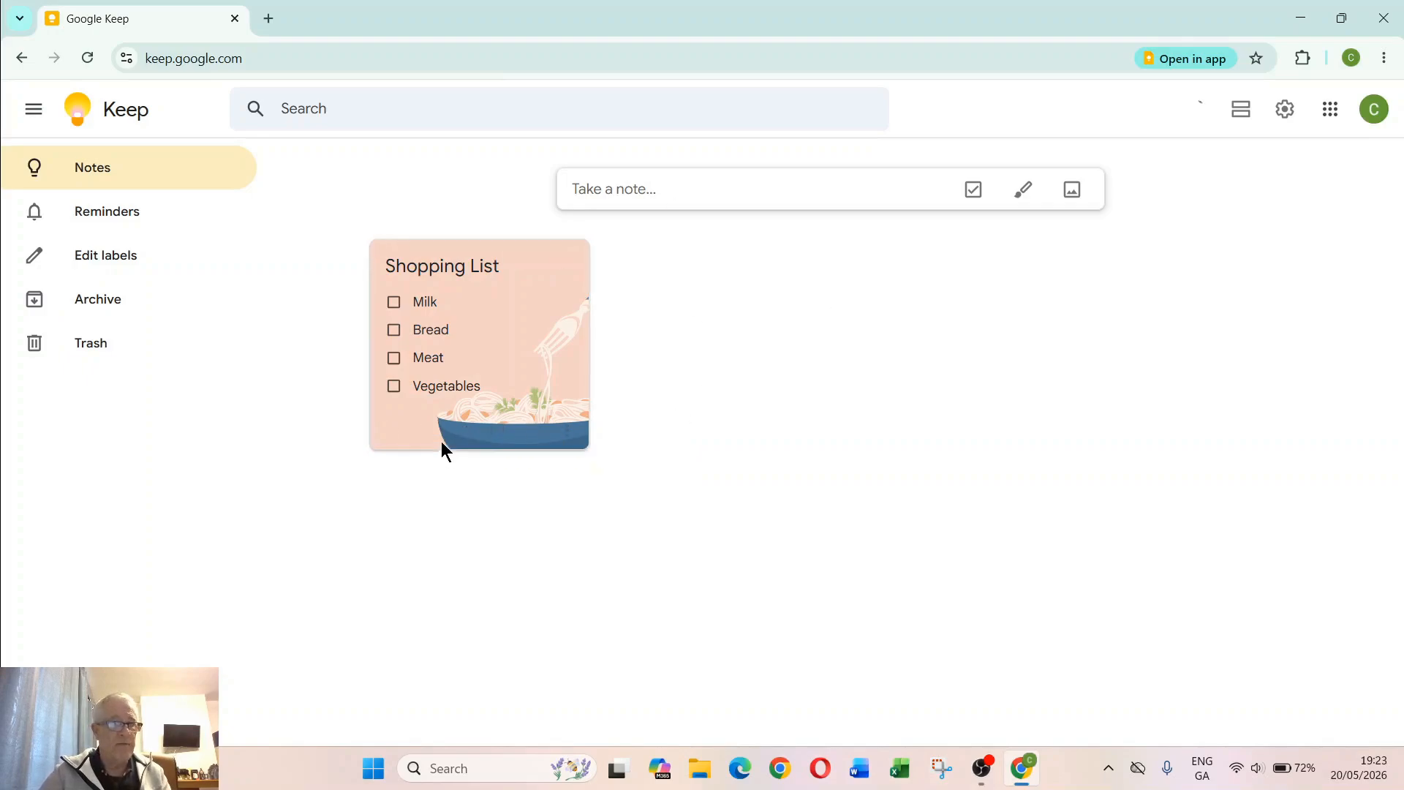
View the reminder time options of the Shopping List note and dismiss them without setting a reminder.
mouse_move(442, 437)
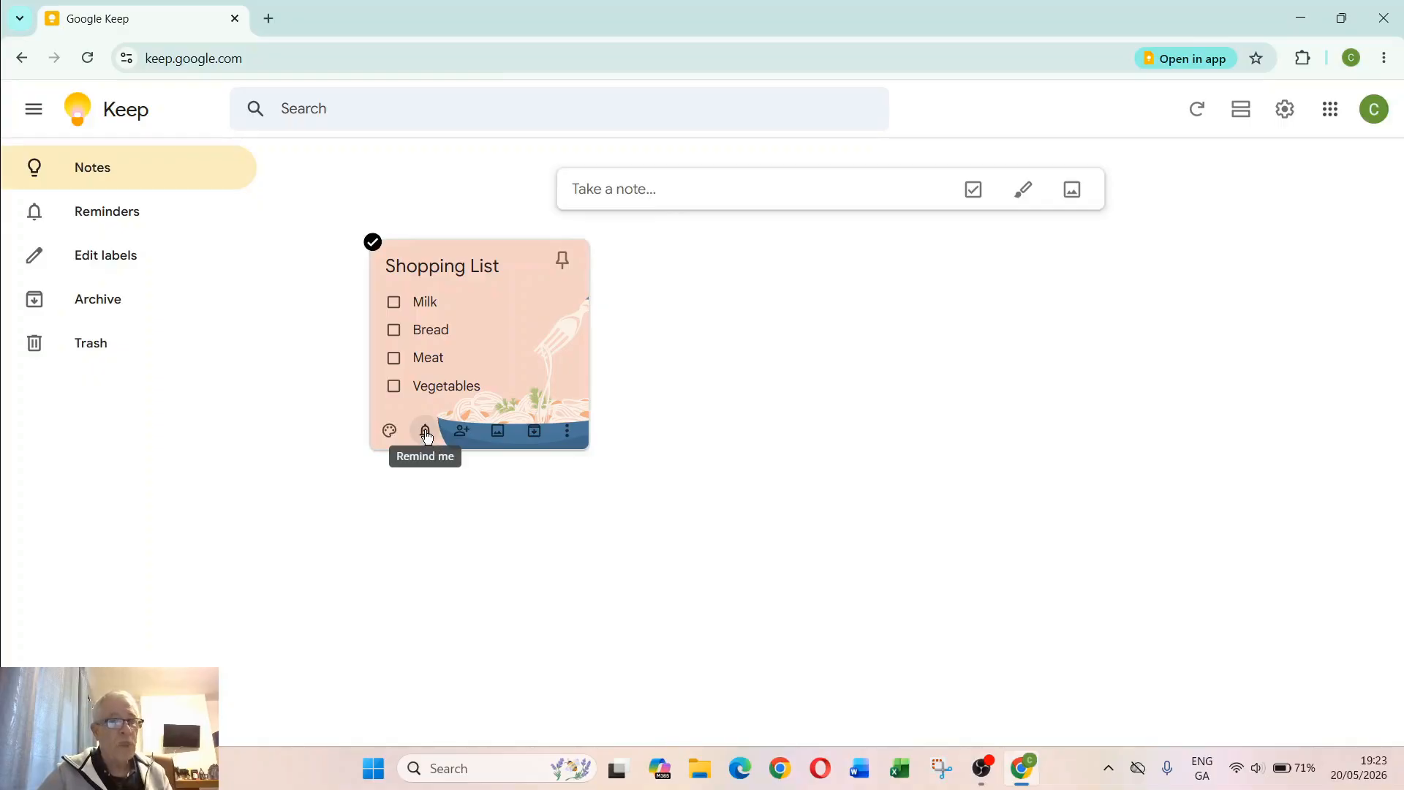
left_click(425, 433)
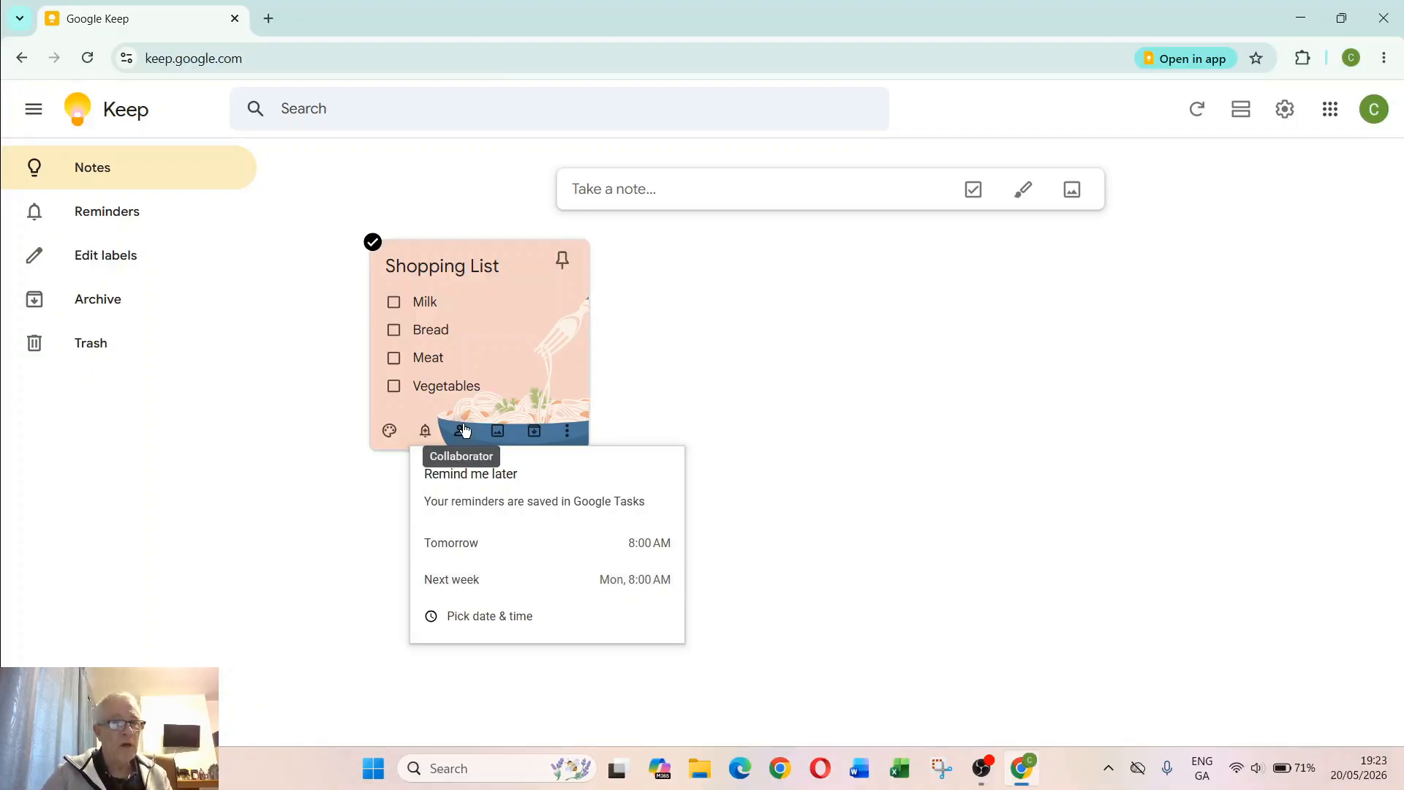
left_click(775, 386)
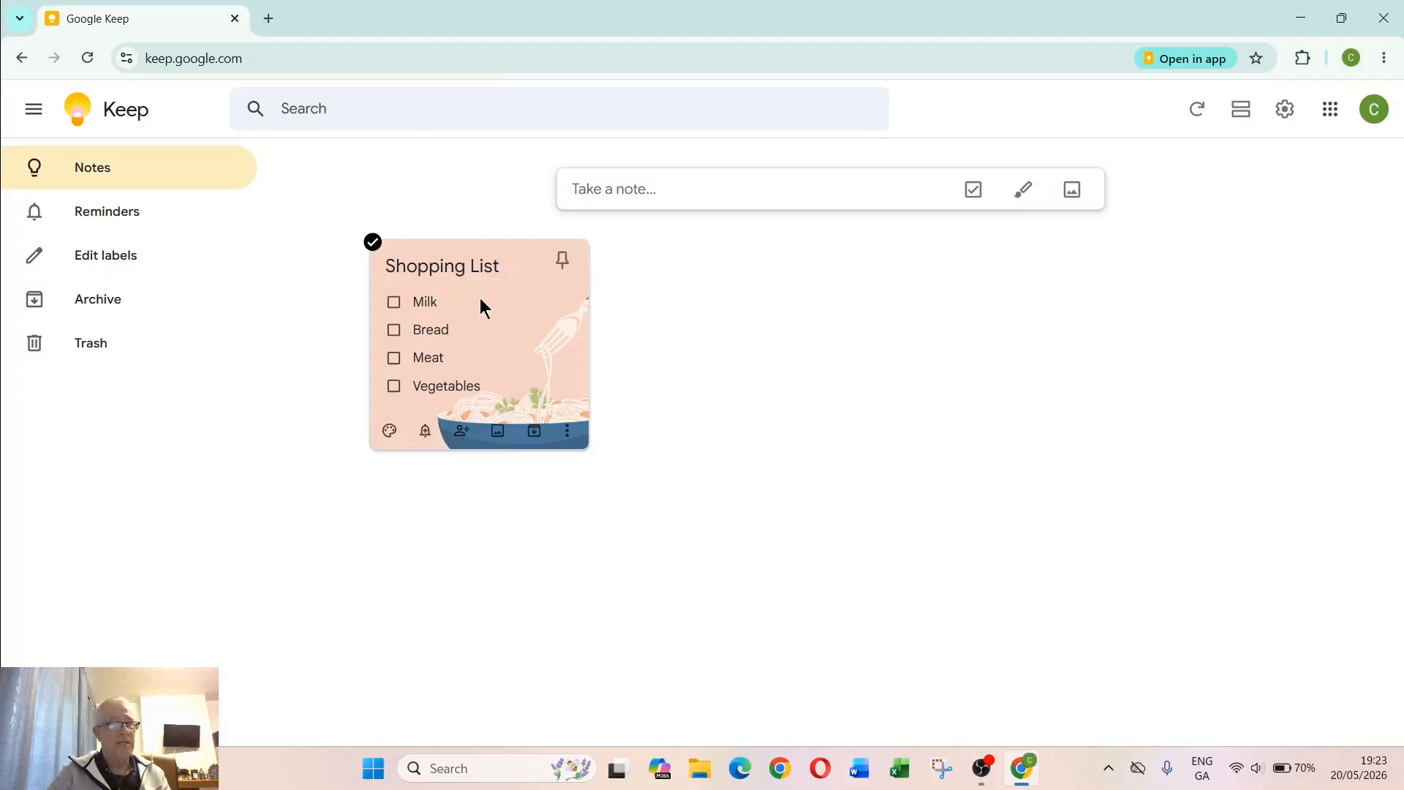
Mark Milk and Bread as completed in the Shopping List note and return both to the open items.
left_click(395, 302)
left_click(396, 302)
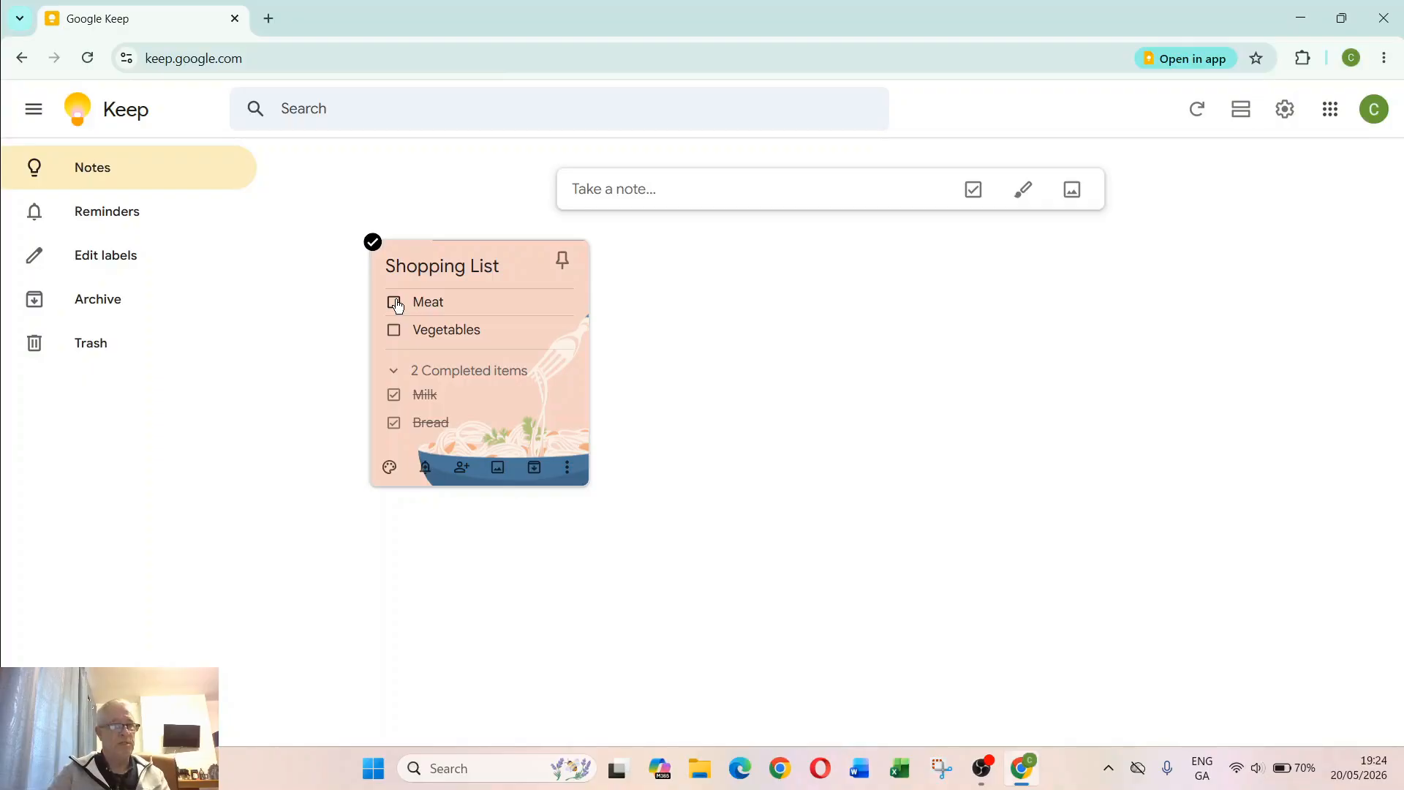
left_click(395, 396)
left_click(395, 422)
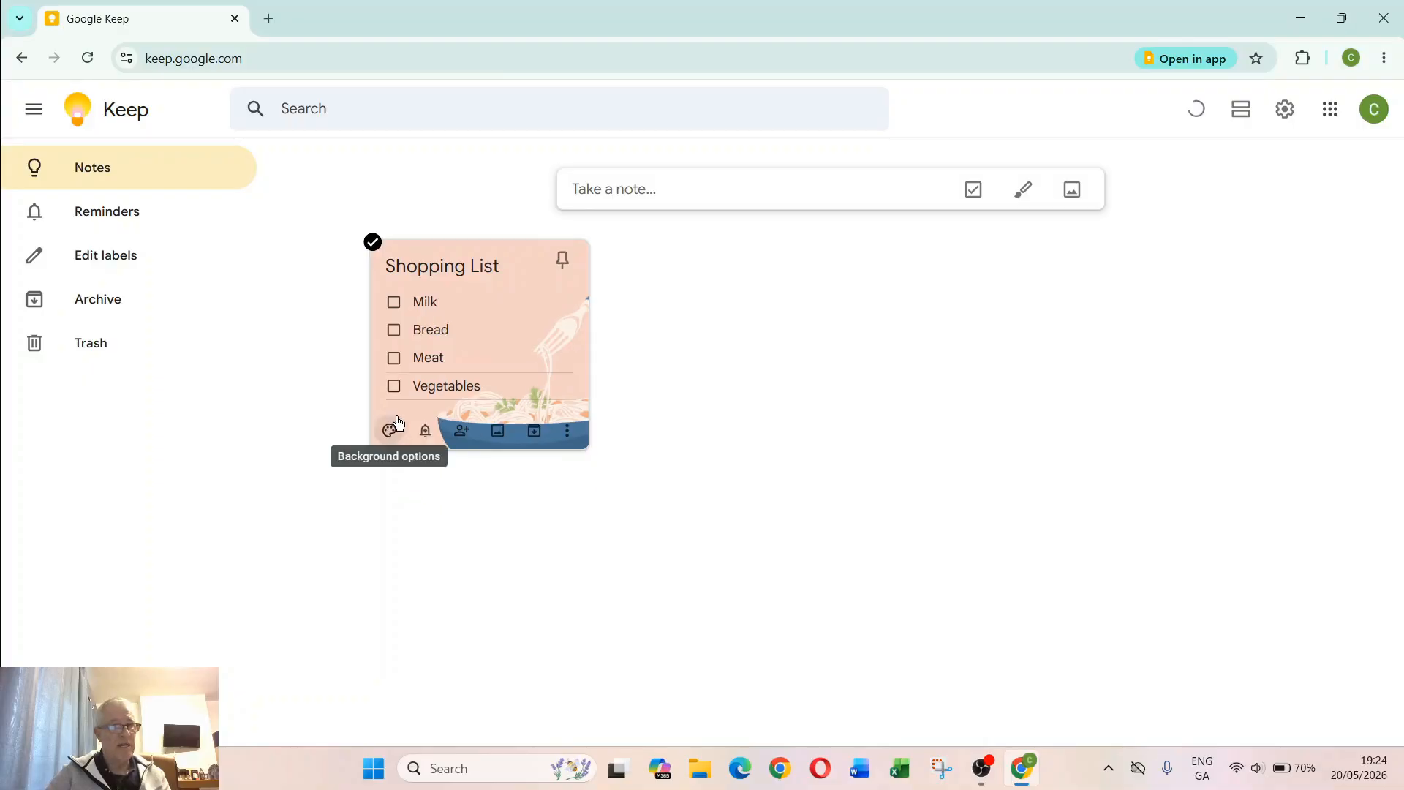
View the collaborator settings of the Shopping List note and cancel without sharing it.
left_click(462, 431)
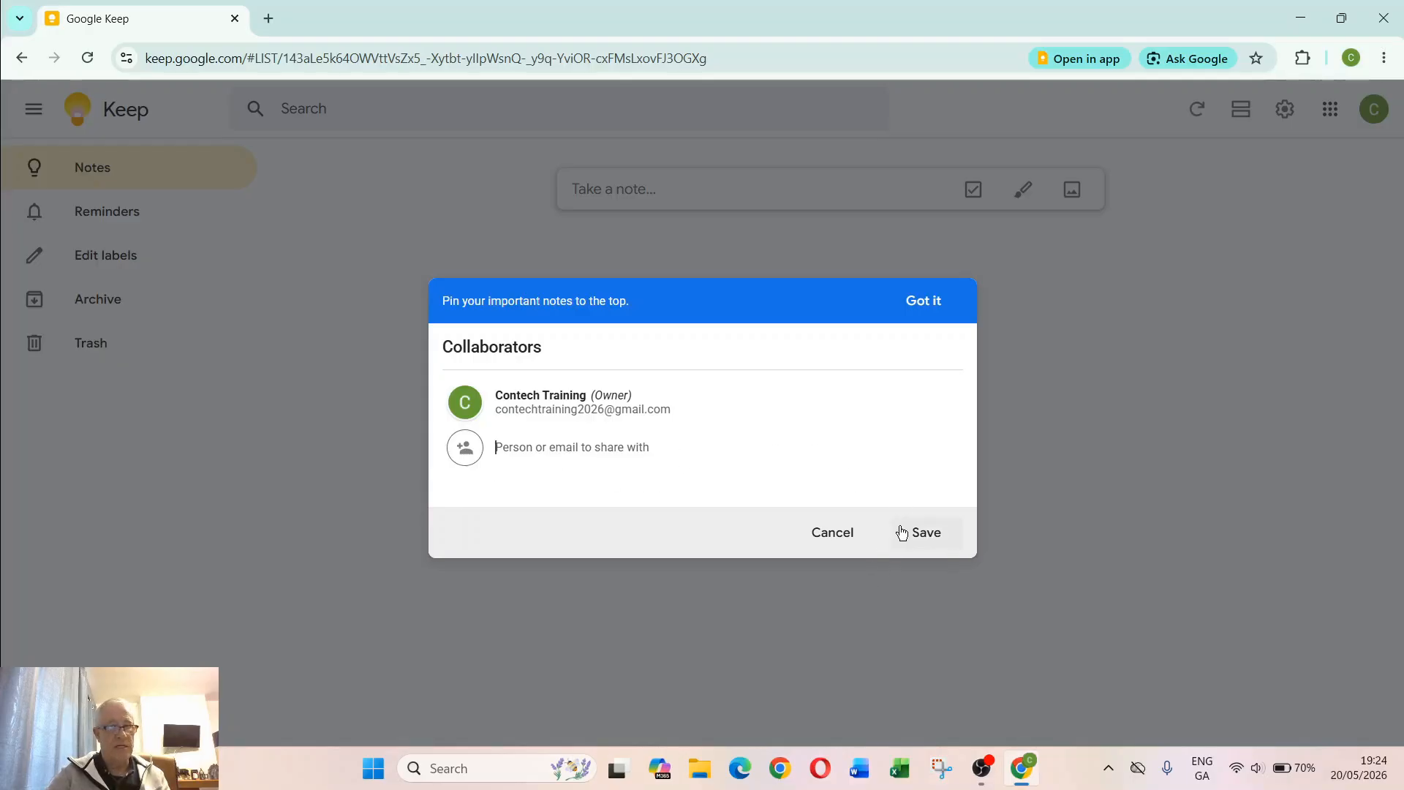
left_click(802, 544)
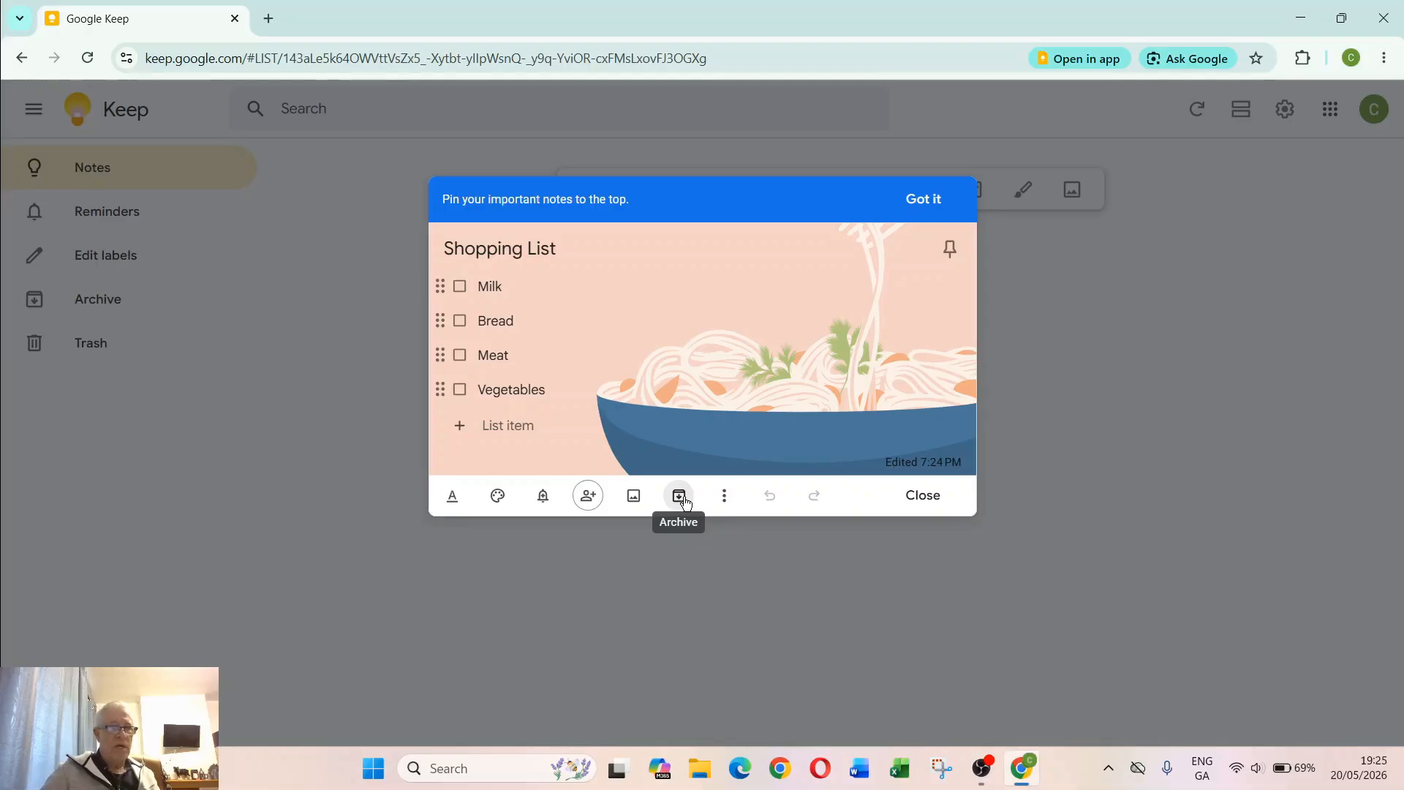
Create the label Personal on the Shopping List note and pin the note in the overview.
left_click(725, 495)
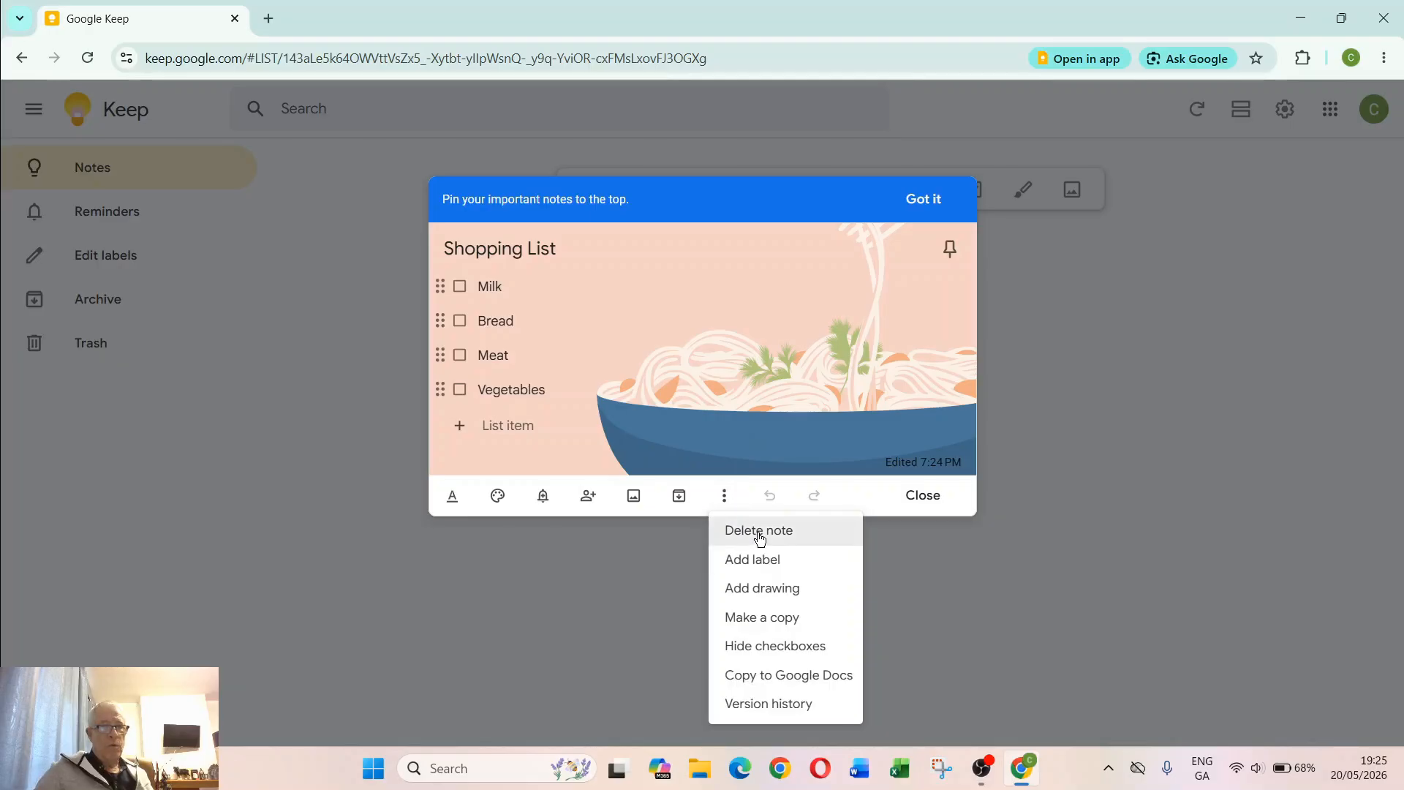
left_click(757, 563)
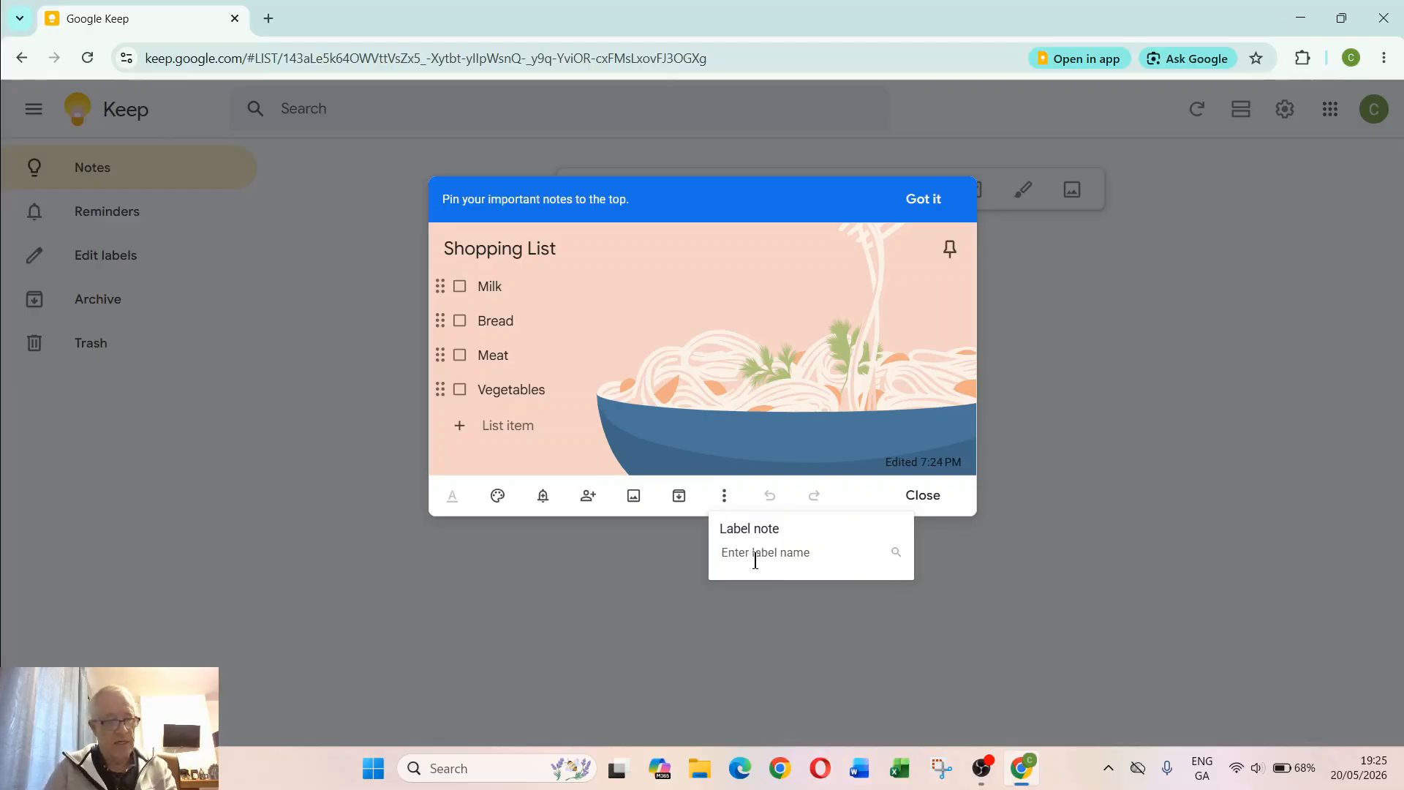
type("Per")
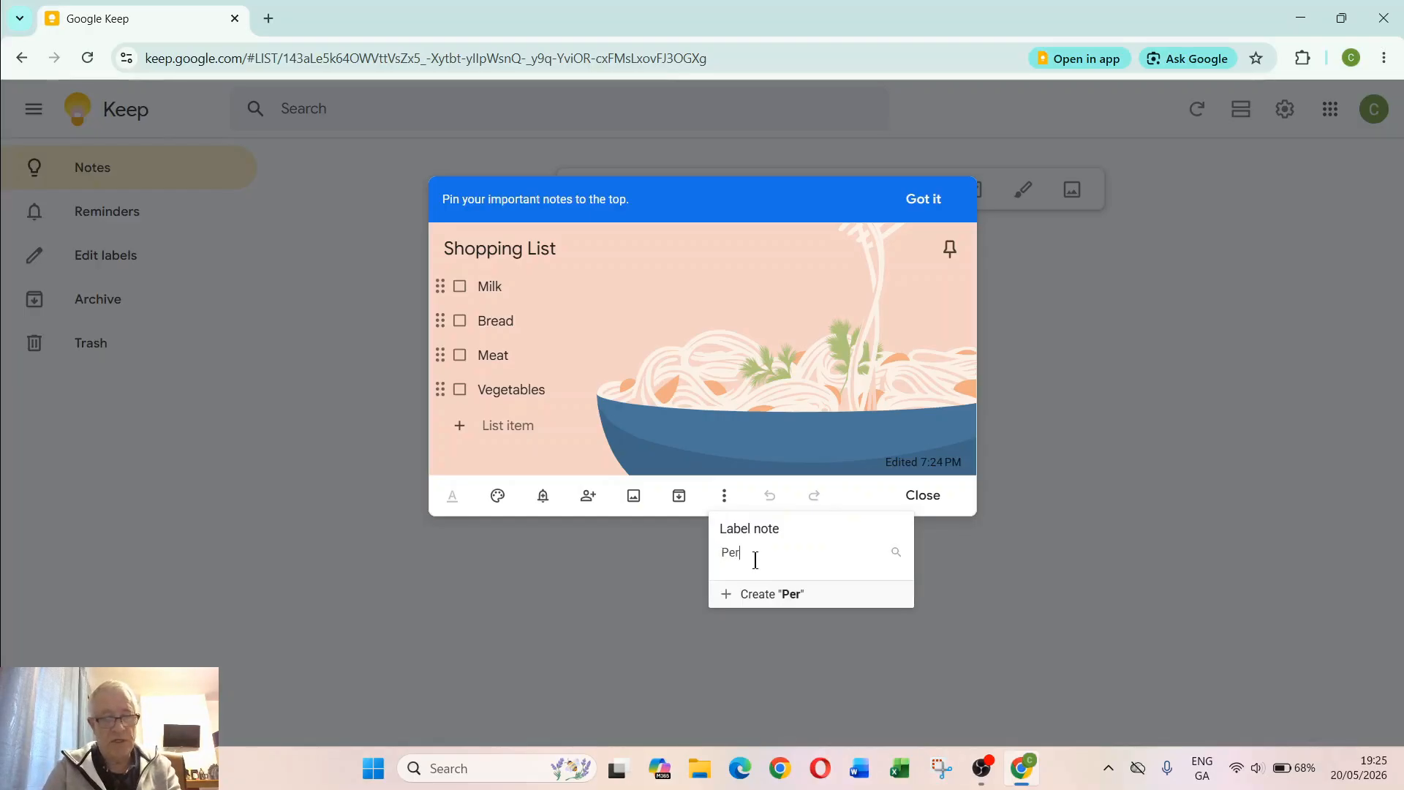
type("sonal")
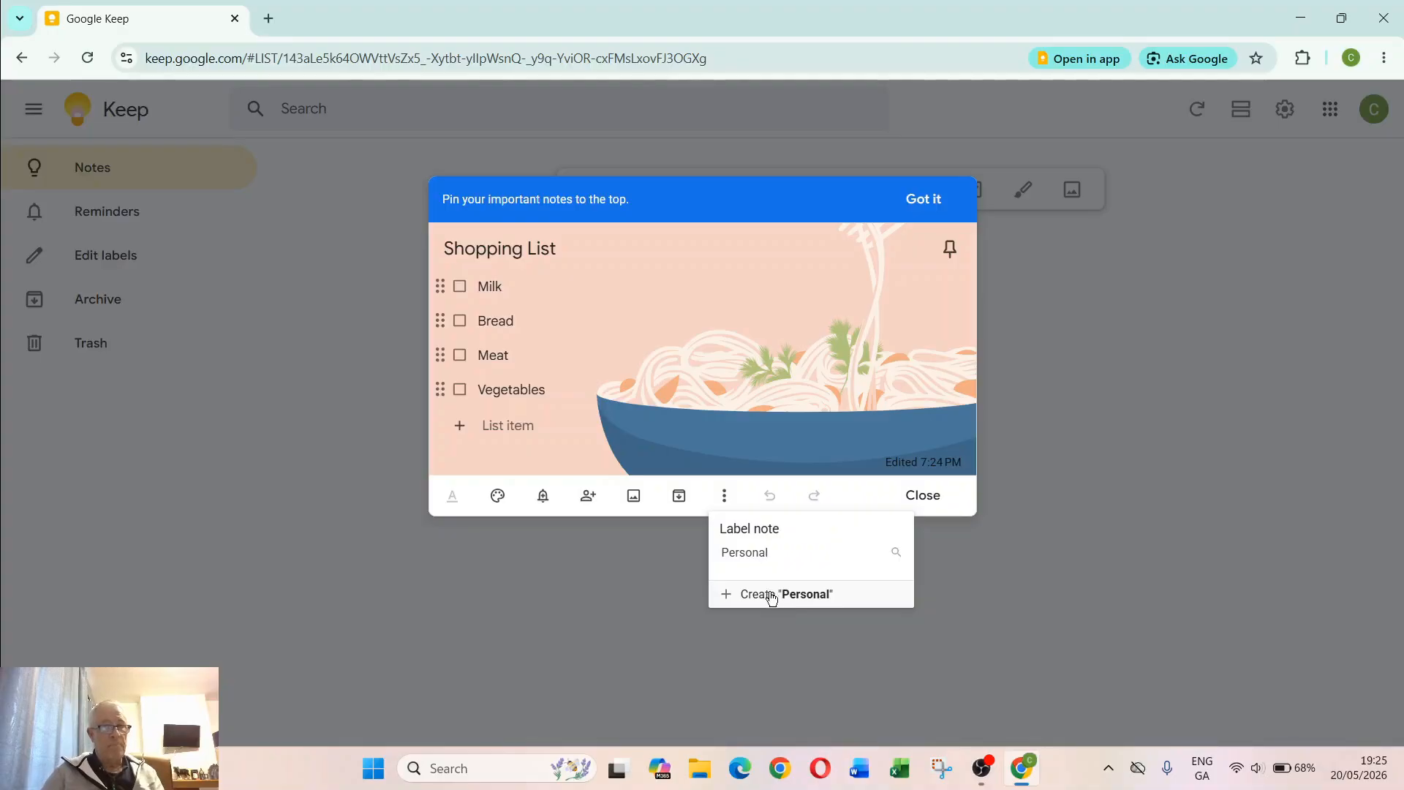
left_click(815, 599)
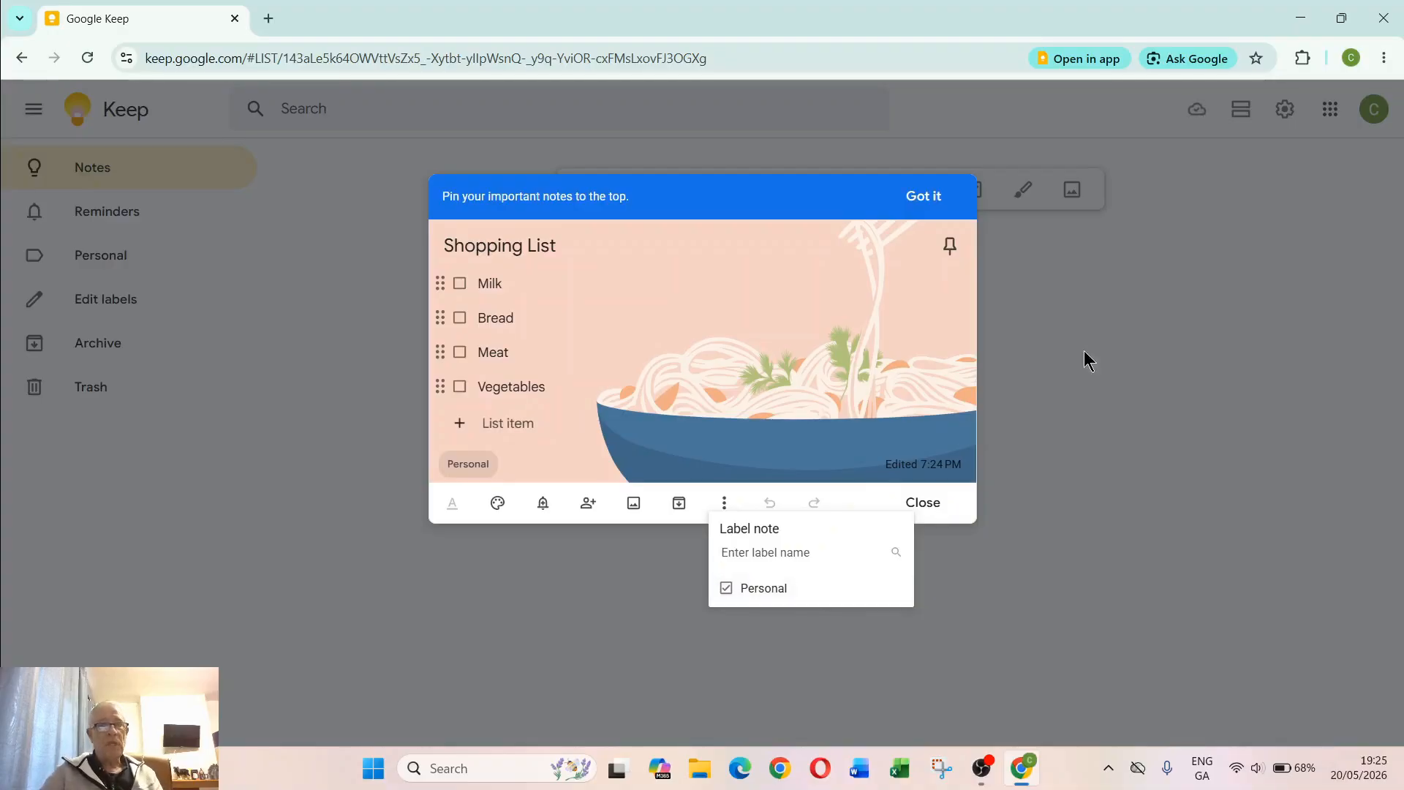
left_click(942, 502)
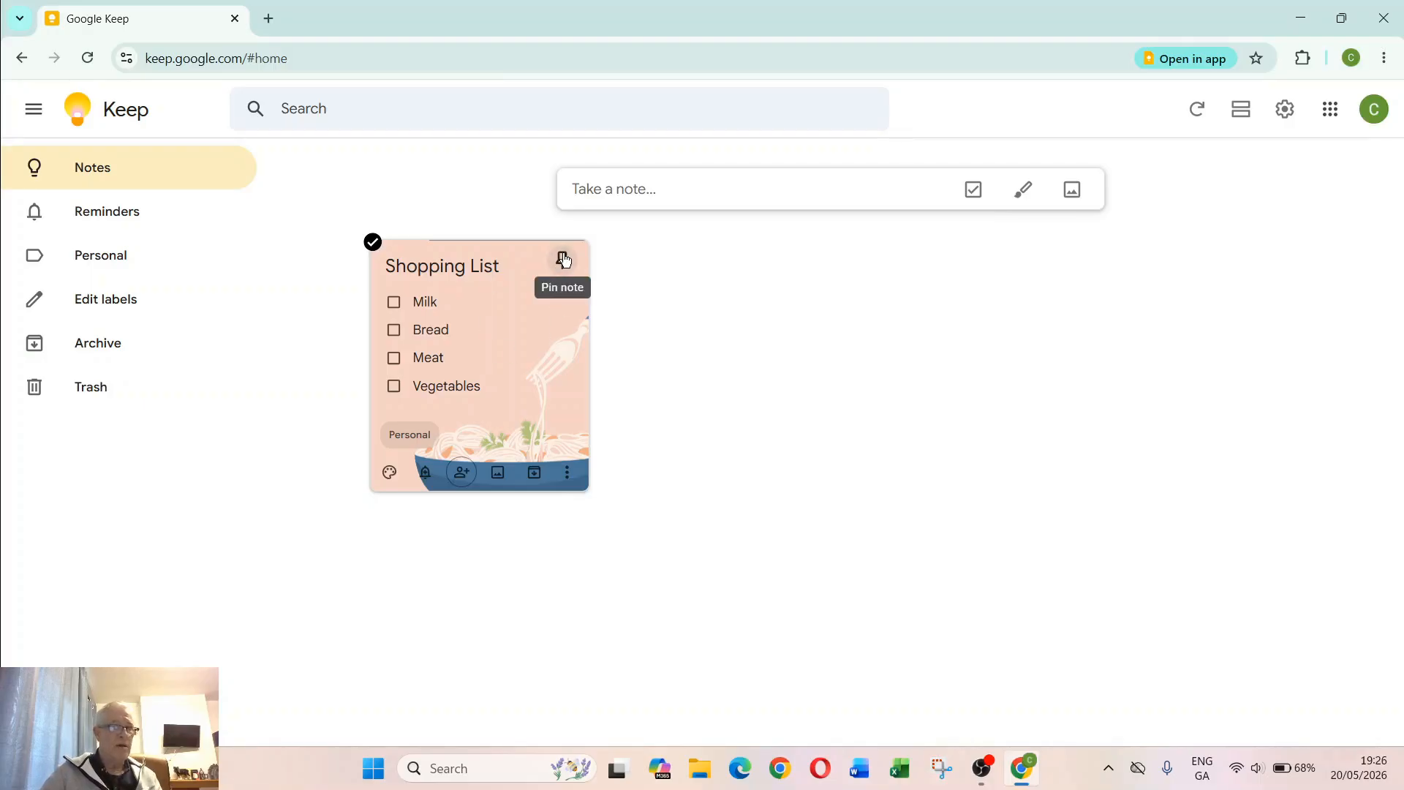
left_click(562, 262)
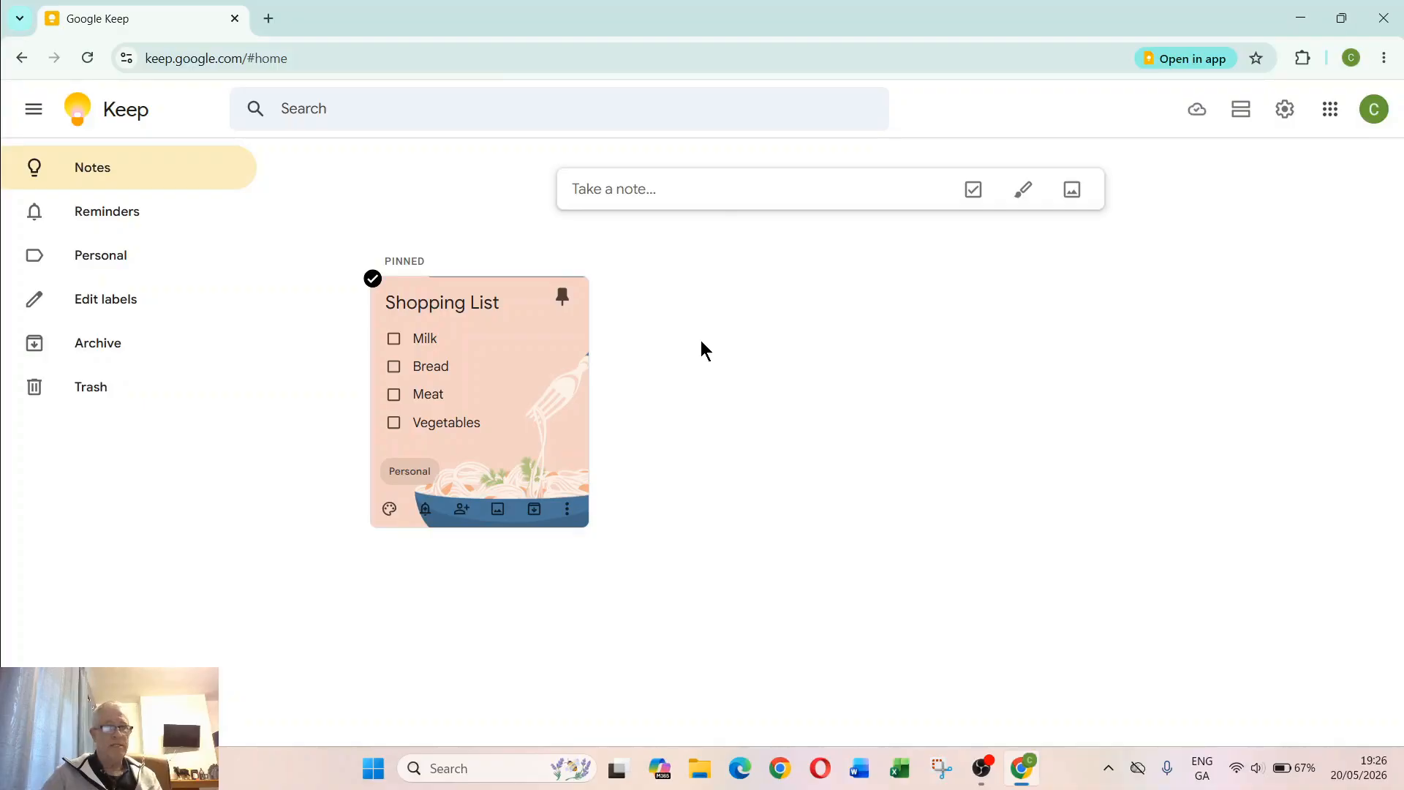
Create a new note titled Reminder with the text "Remind myself to go to store" followed by an empty line.
left_click(721, 182)
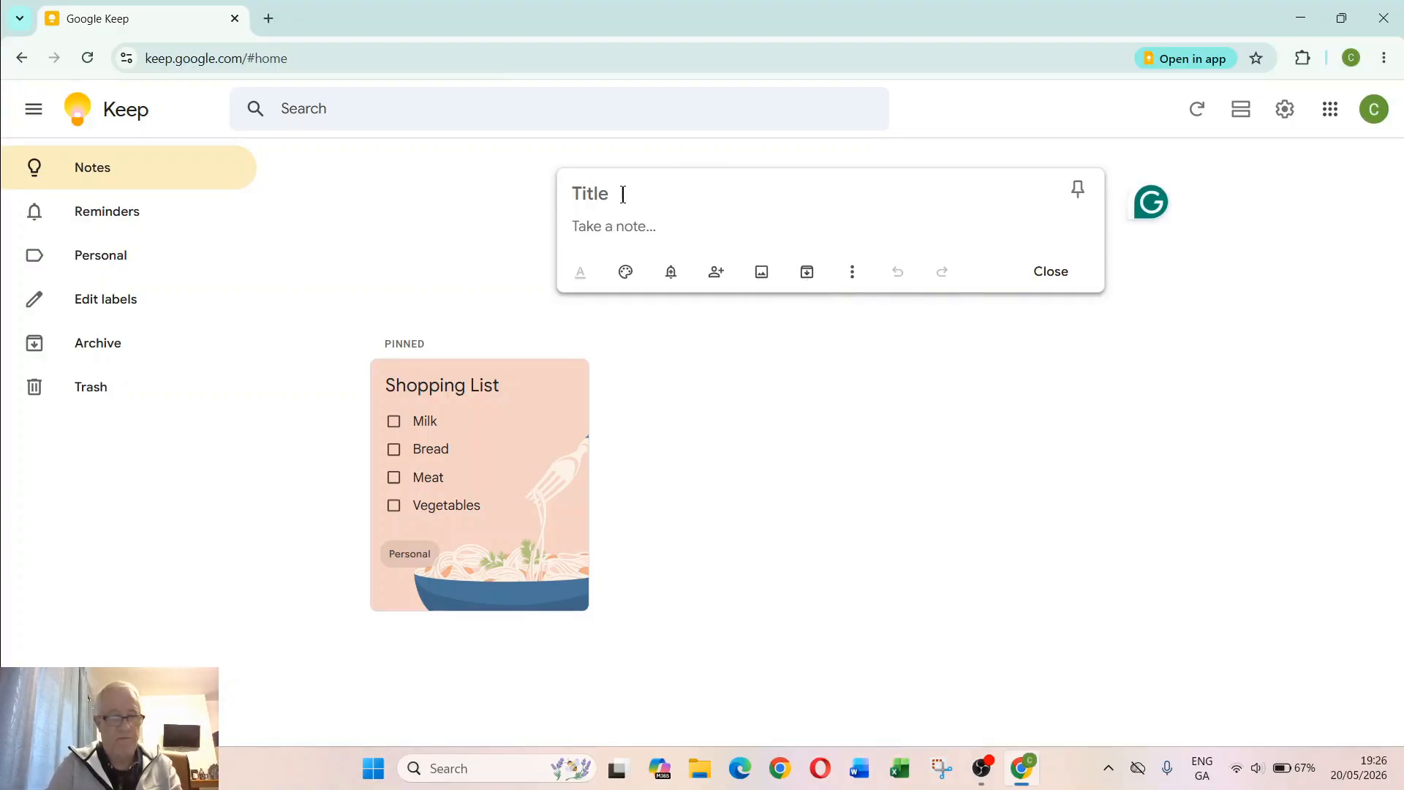
type("Remin")
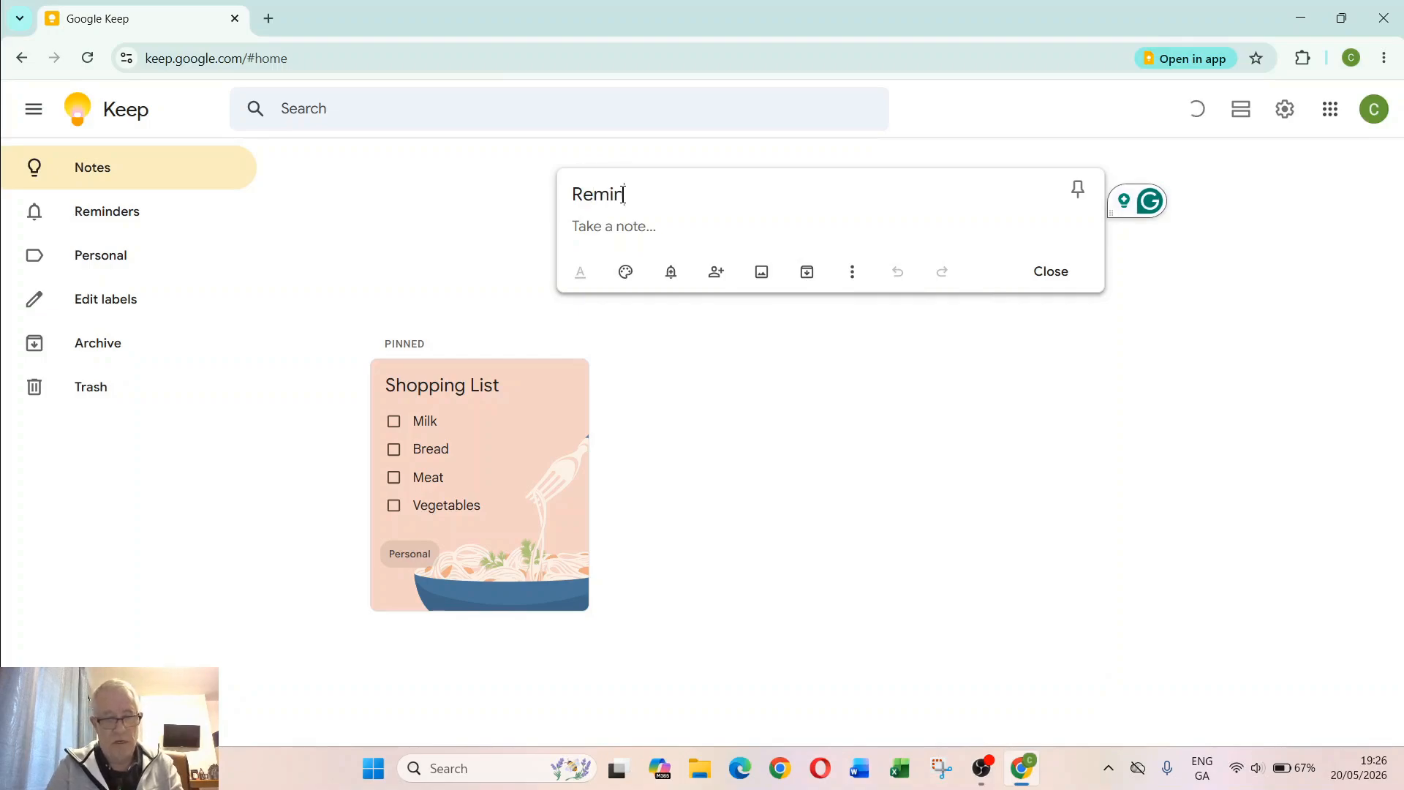
type("der")
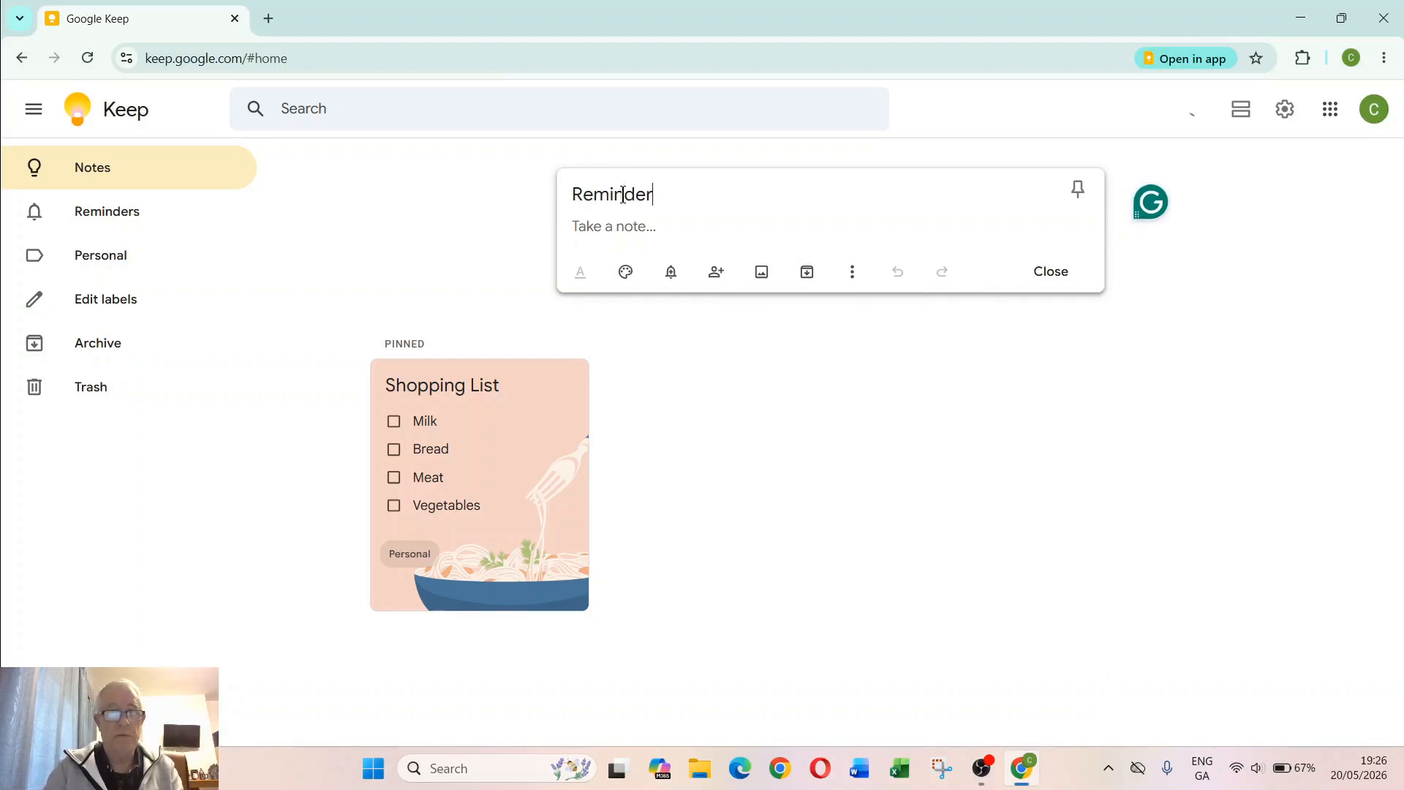
left_click(650, 231)
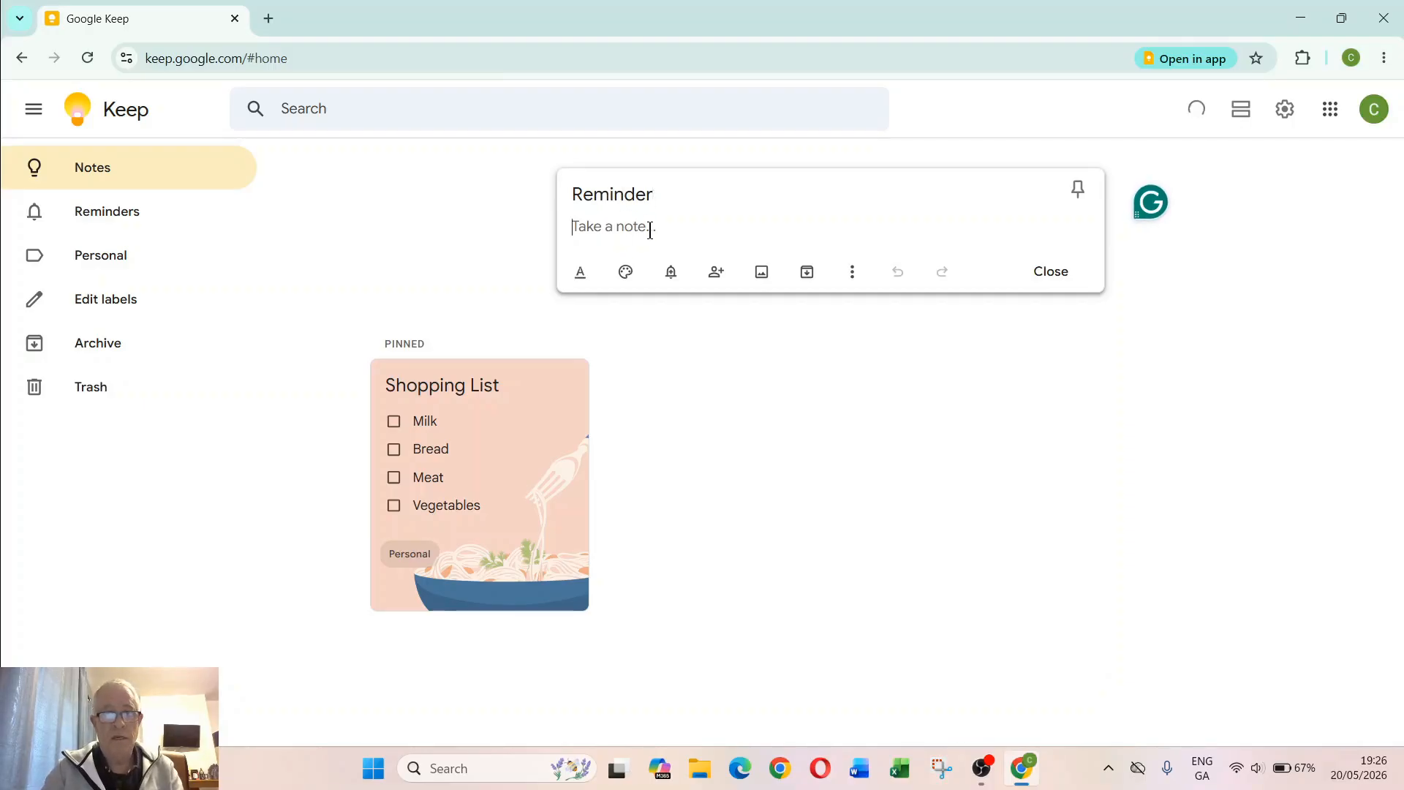
type("Remind")
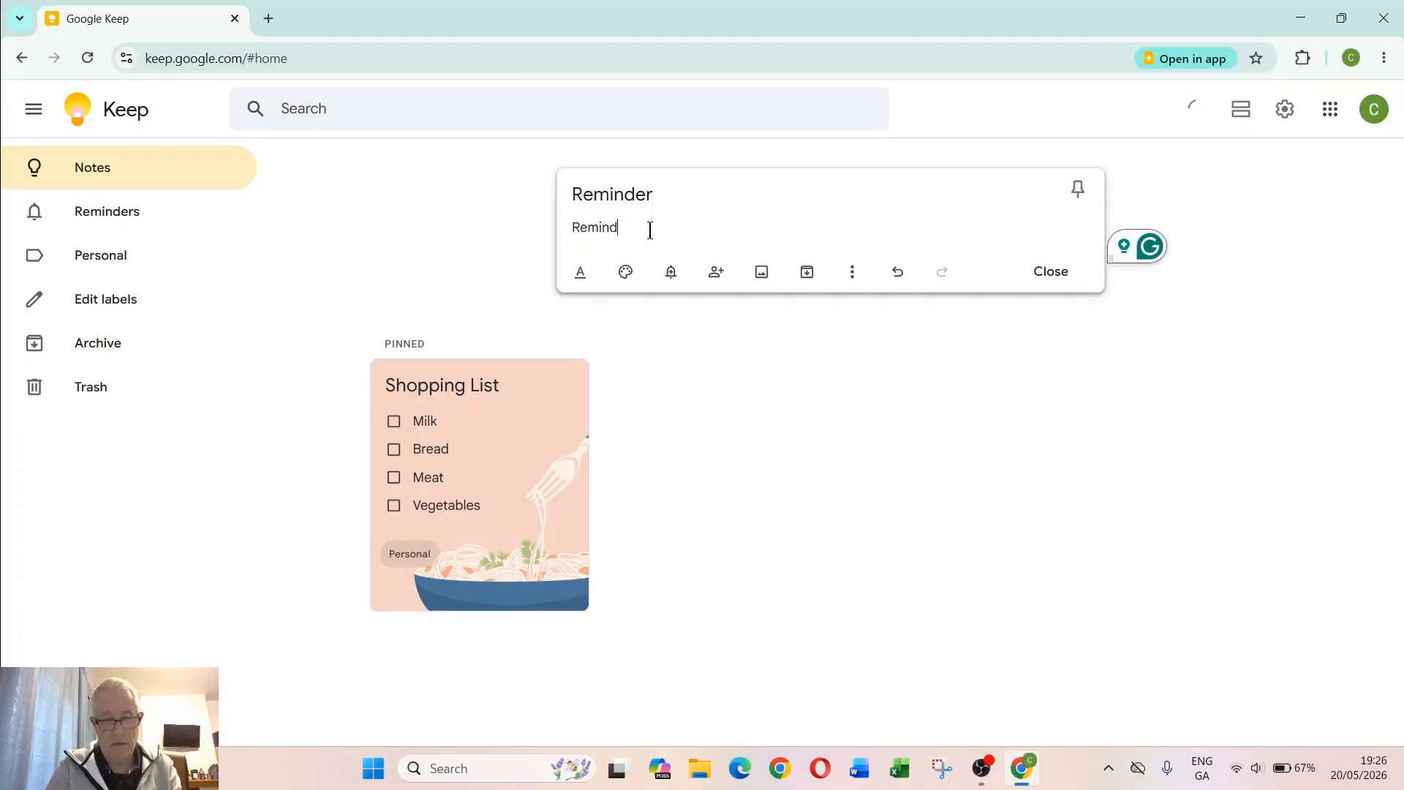
type(" my")
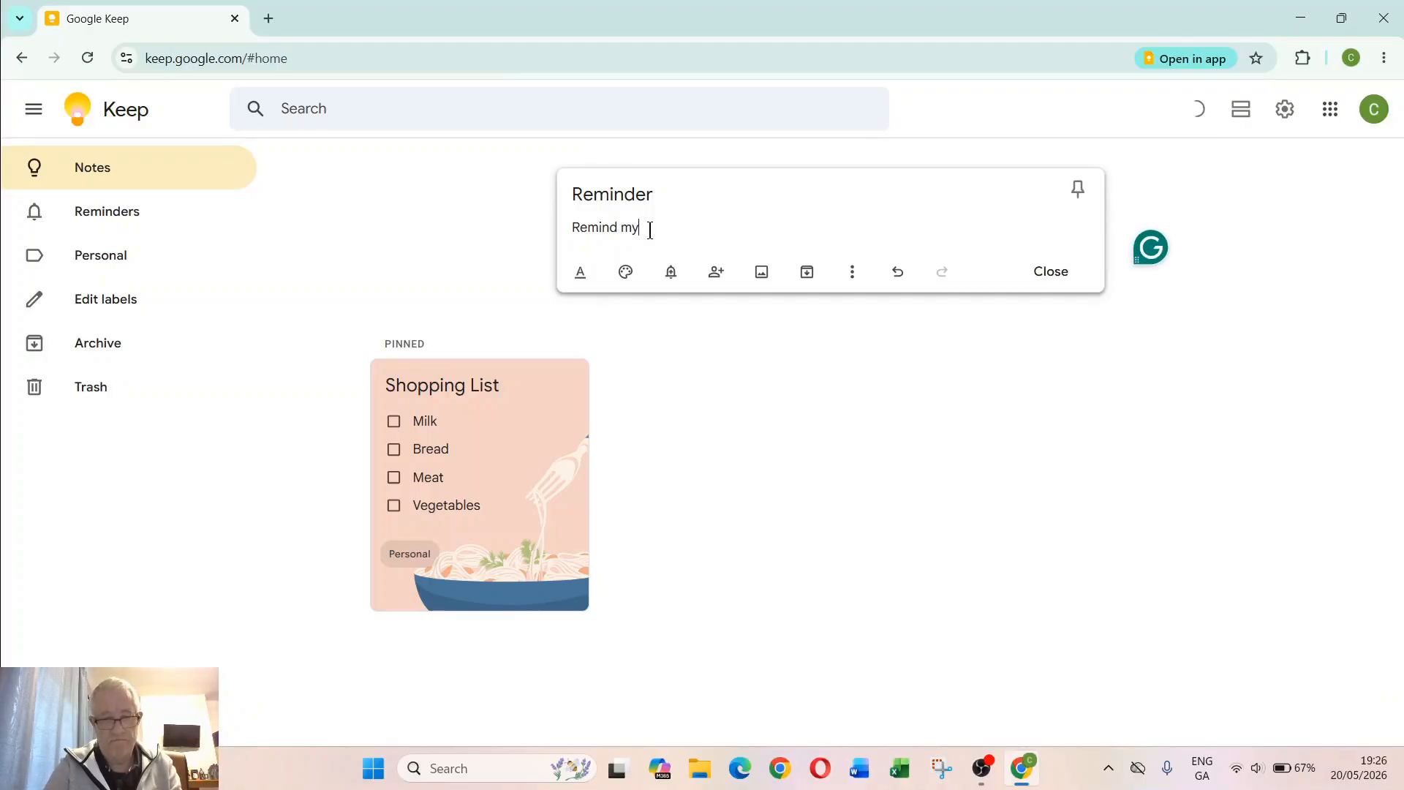
type("self to")
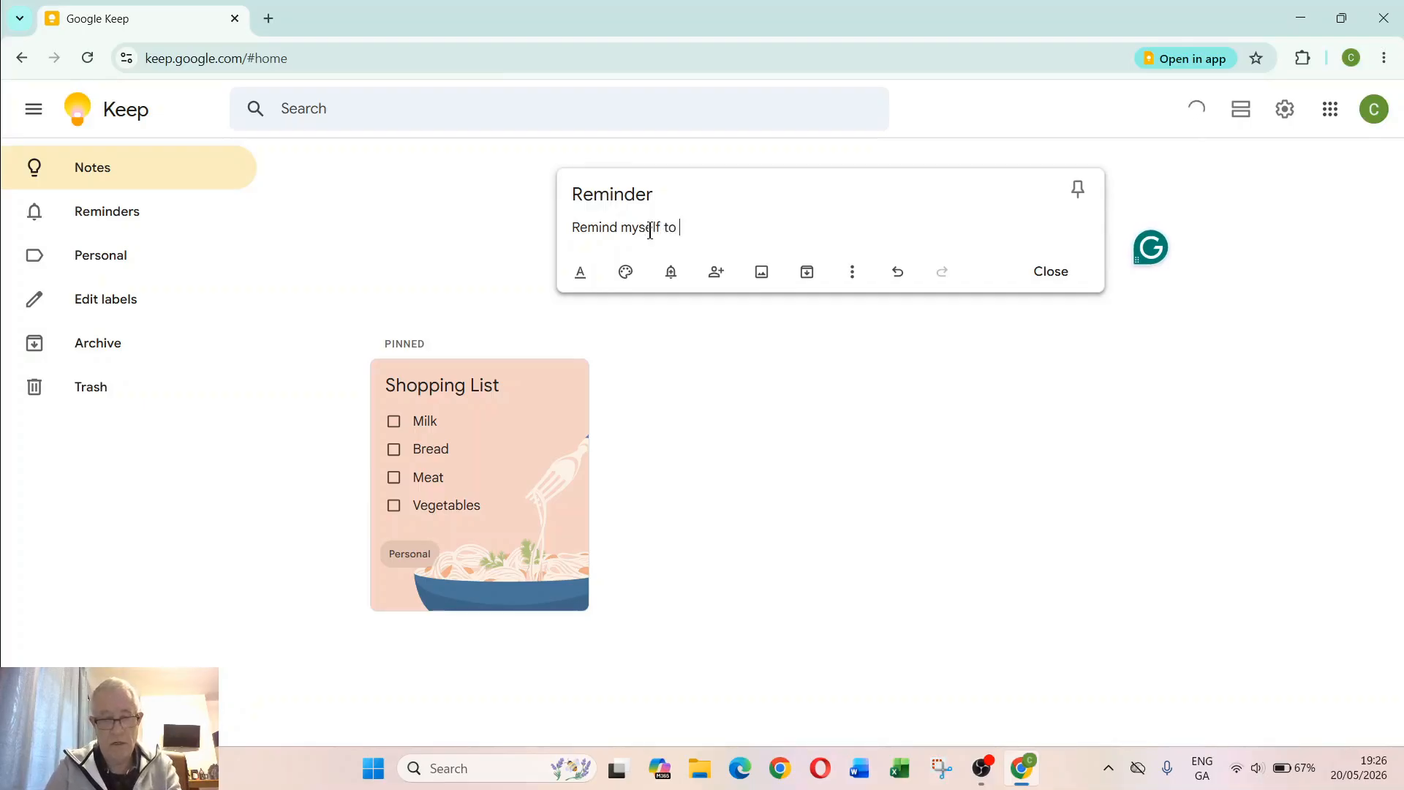
type(" go to")
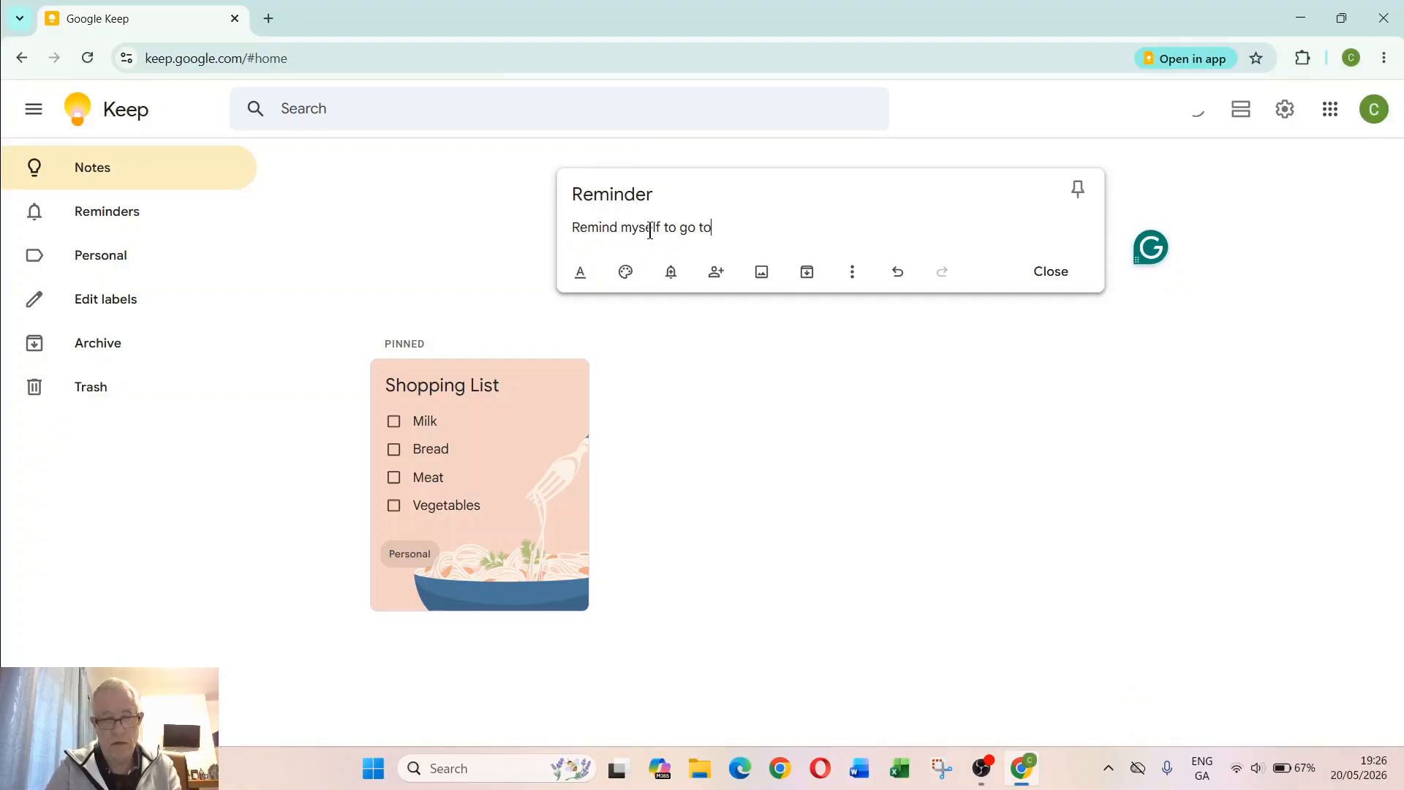
type(" store")
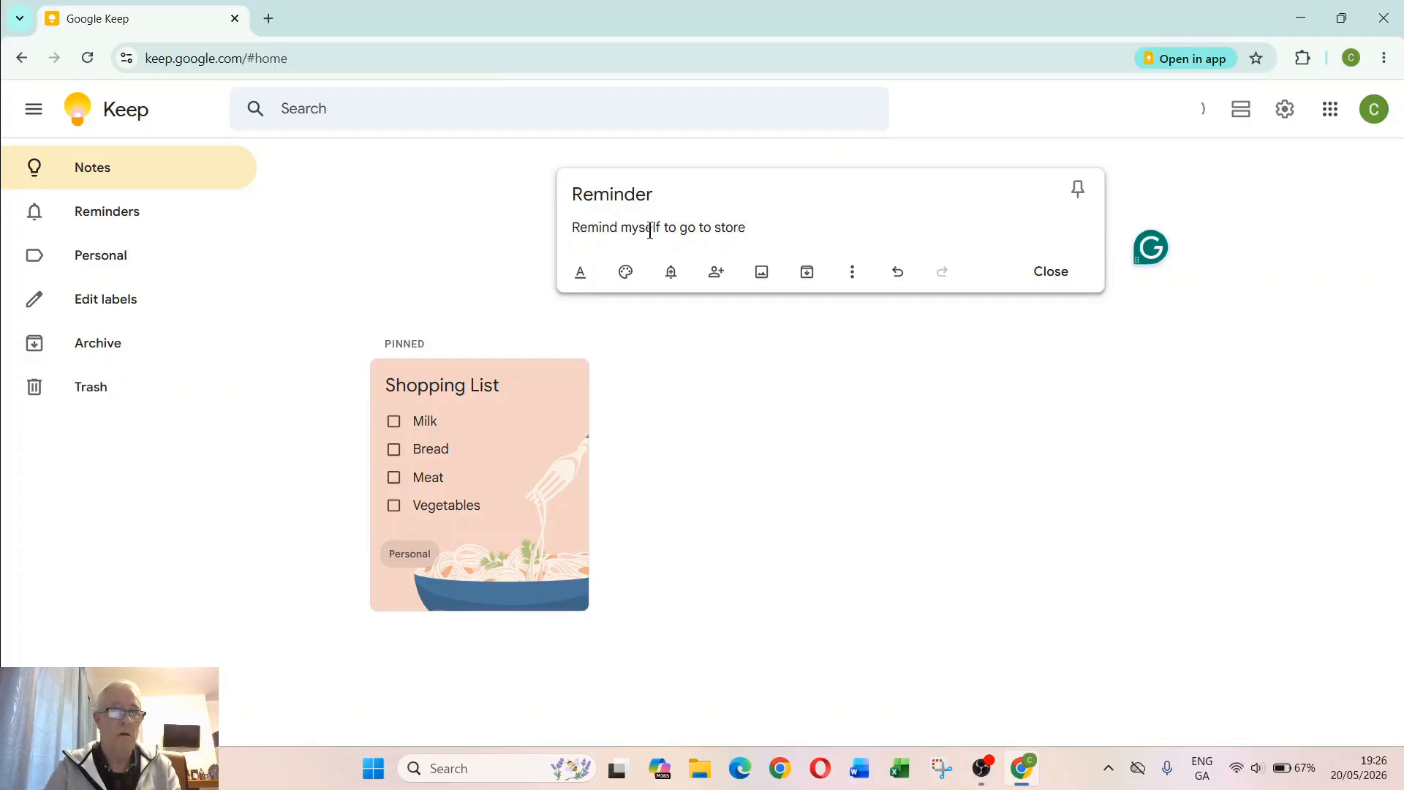
key("Return")
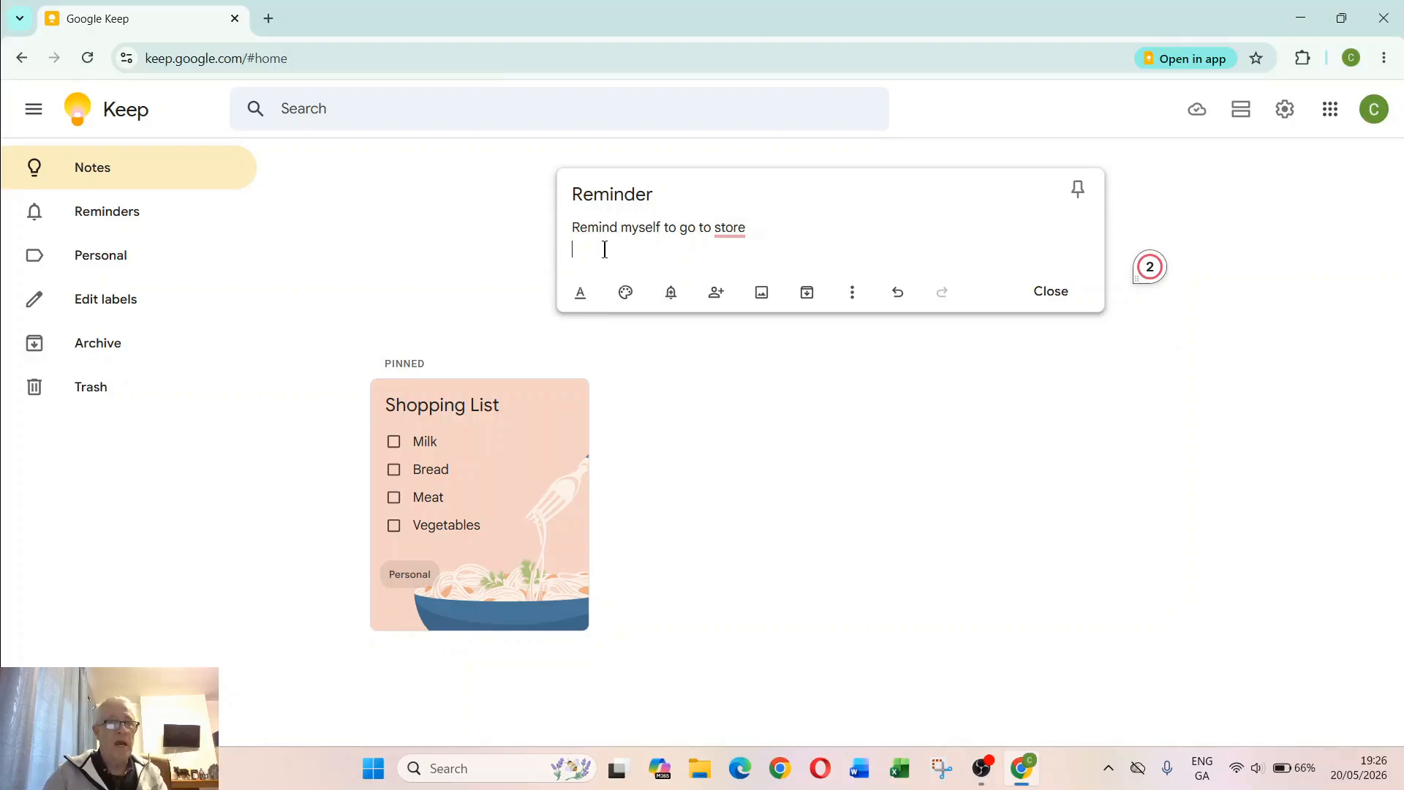
Format the text "Remind myself to go to store" in bold and italic, and close the Reminder note.
left_click_drag(571, 227, 771, 240)
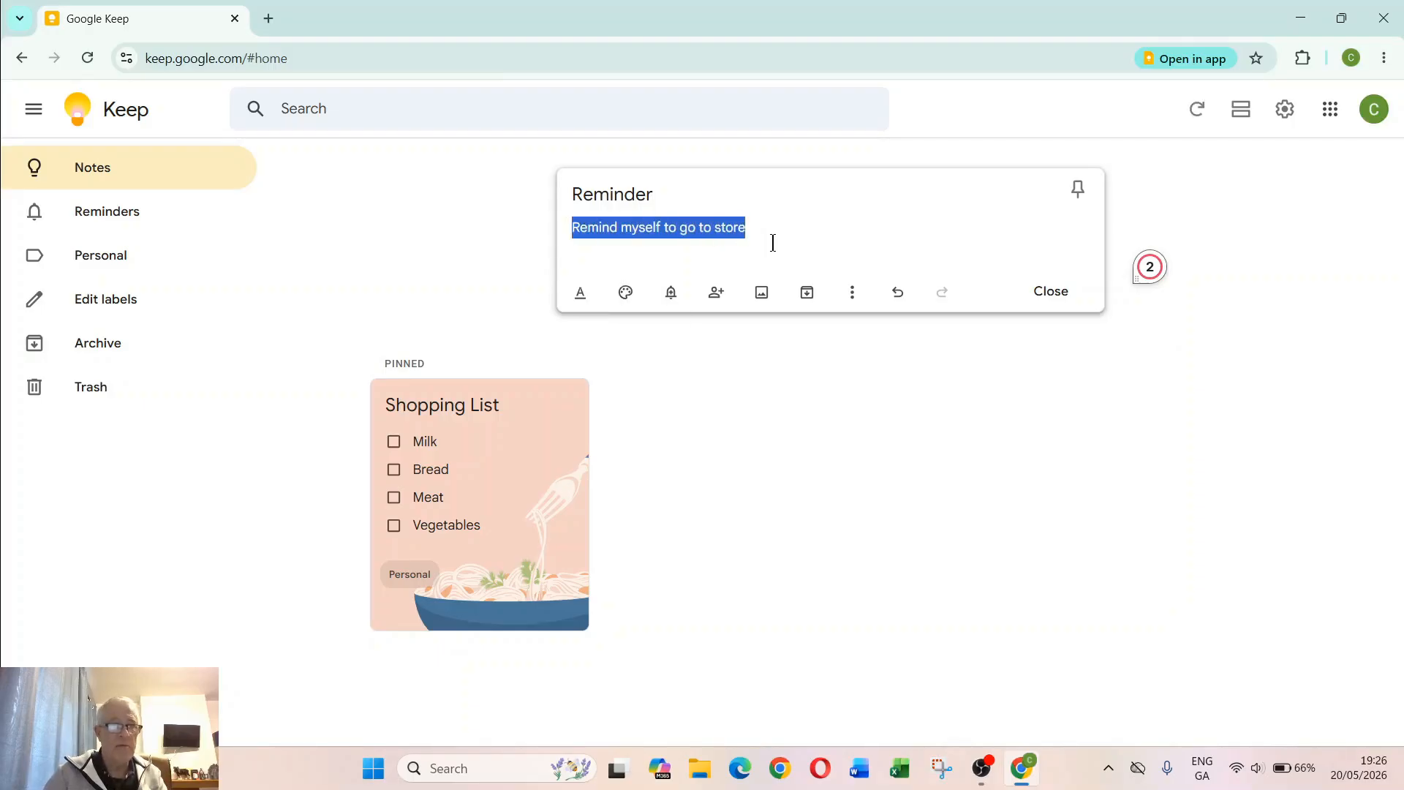
left_click(592, 296)
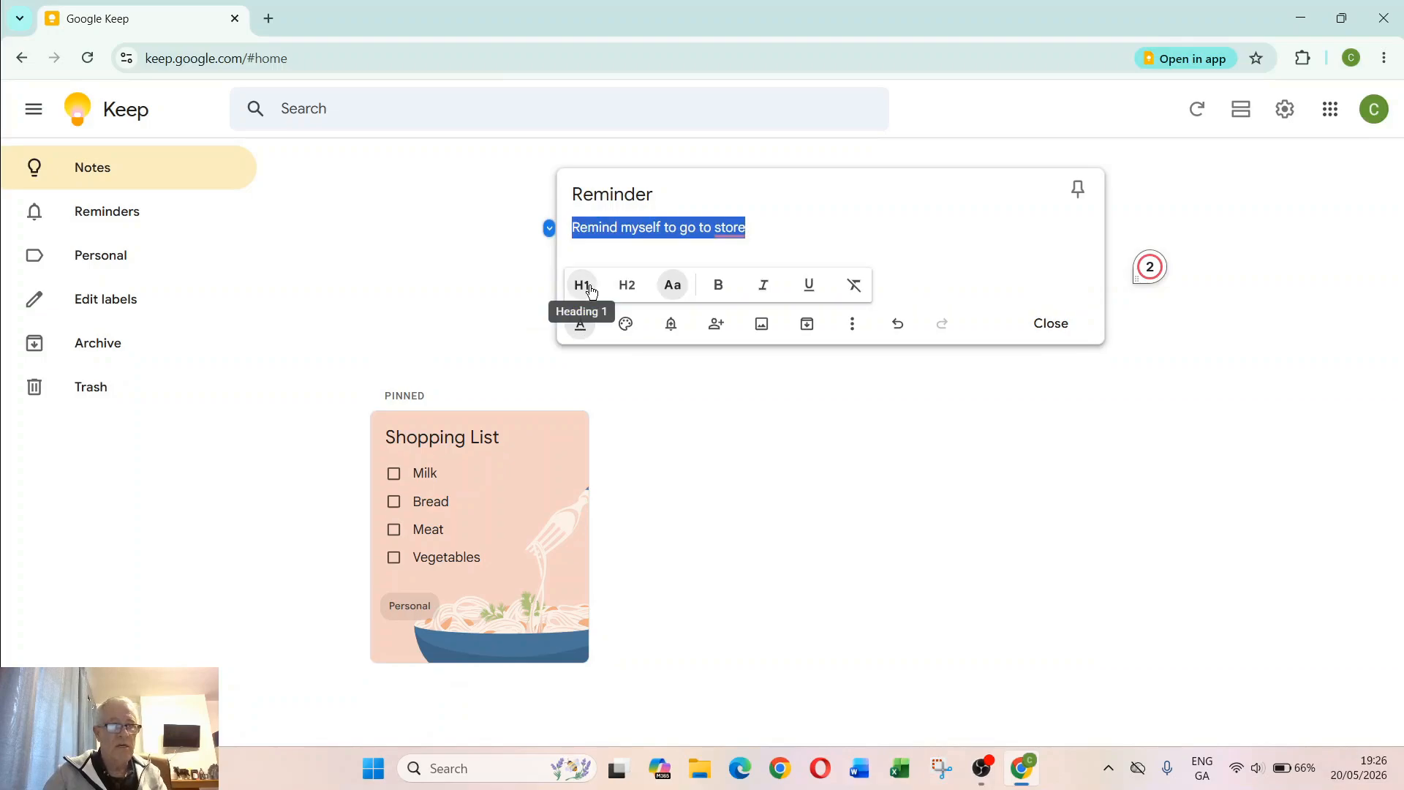
left_click(719, 287)
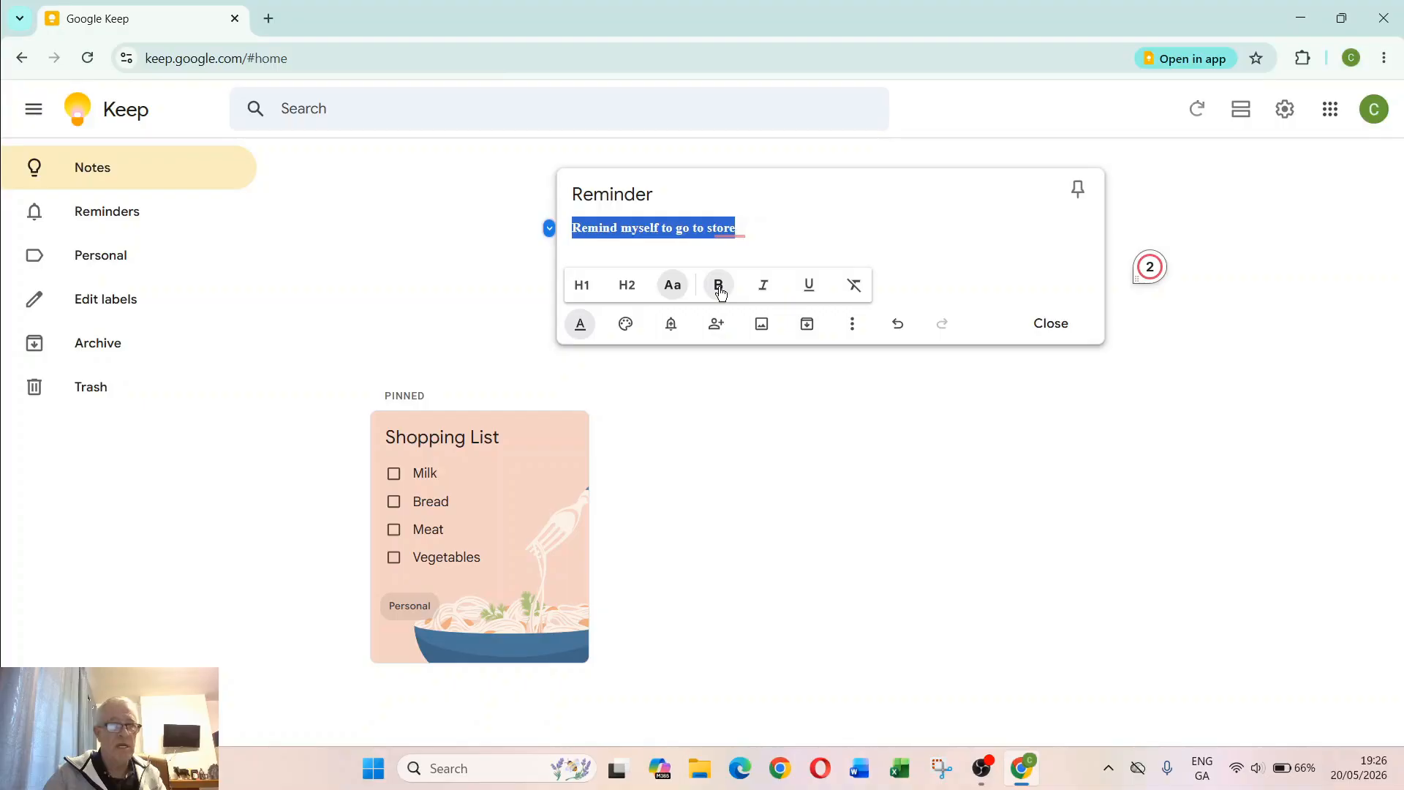
left_click(765, 287)
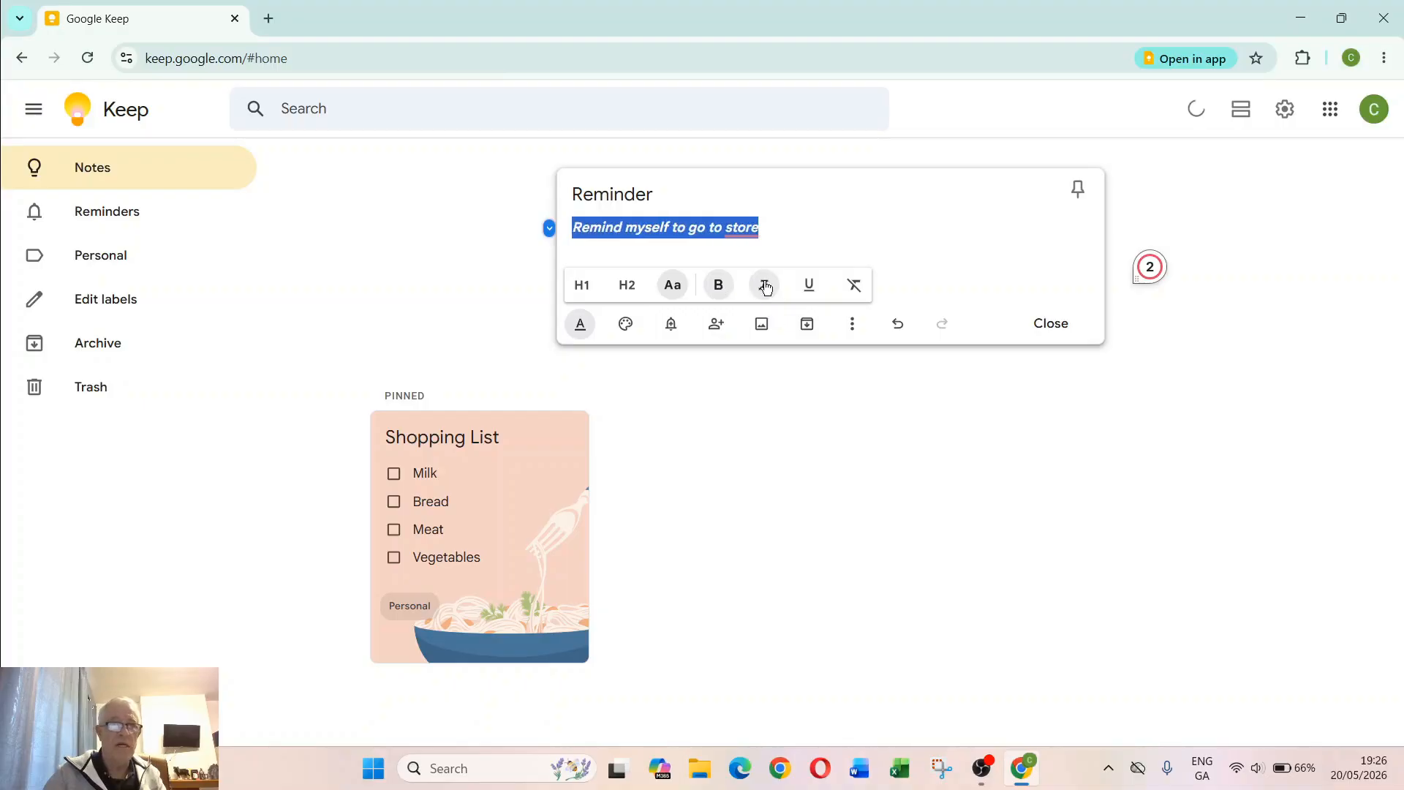
left_click(693, 192)
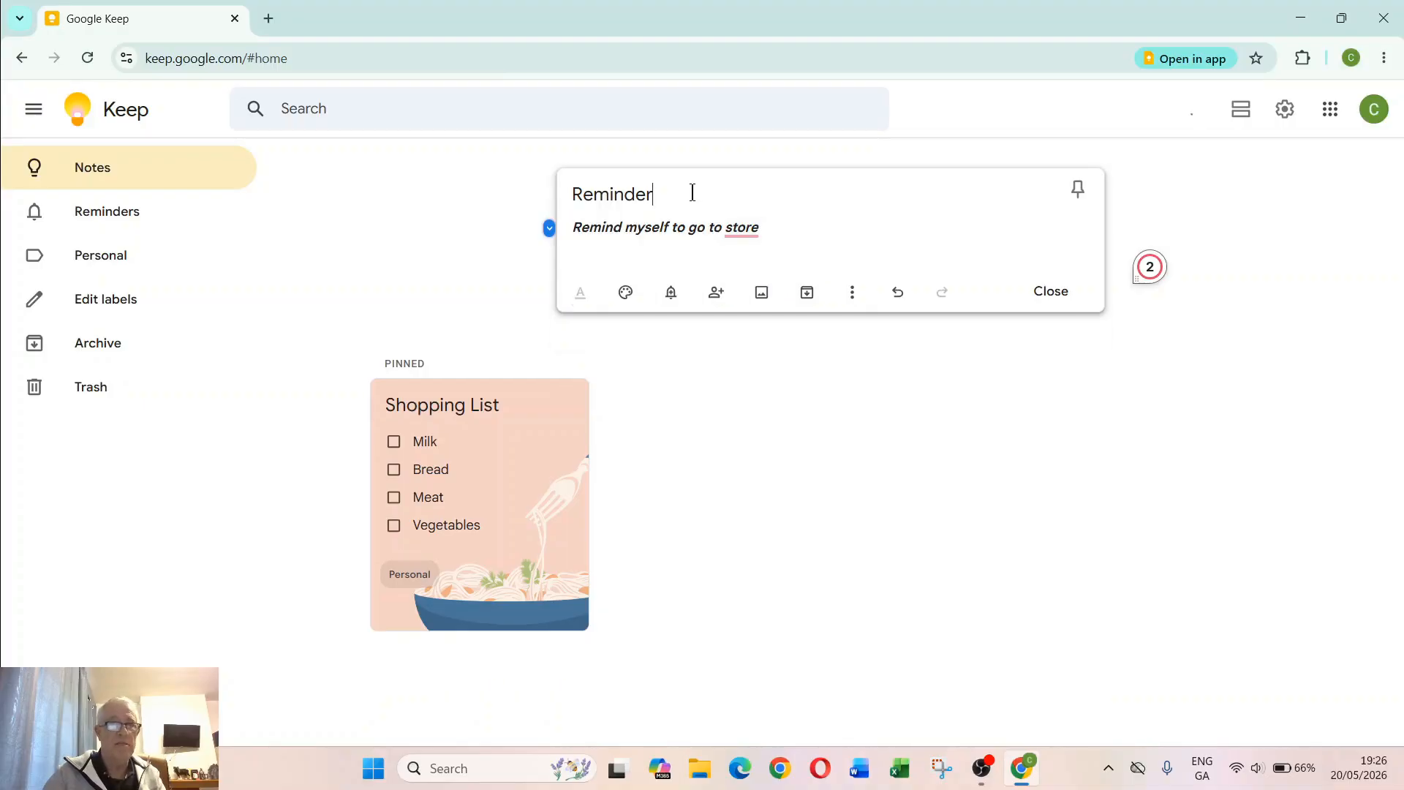
left_click(1053, 291)
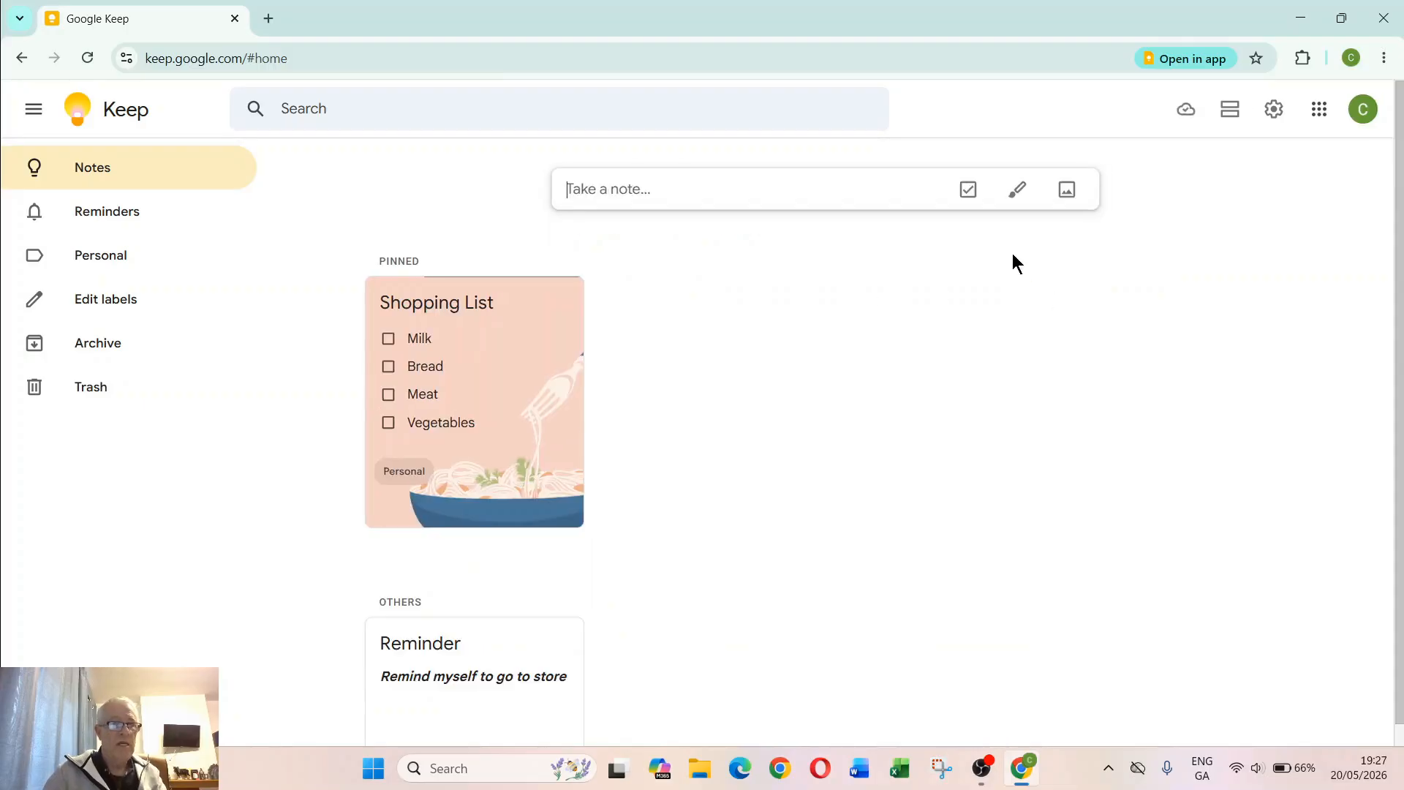
View the search categories for types, labels and things, and return to the notes overview.
scroll(495, 674, "down", 1)
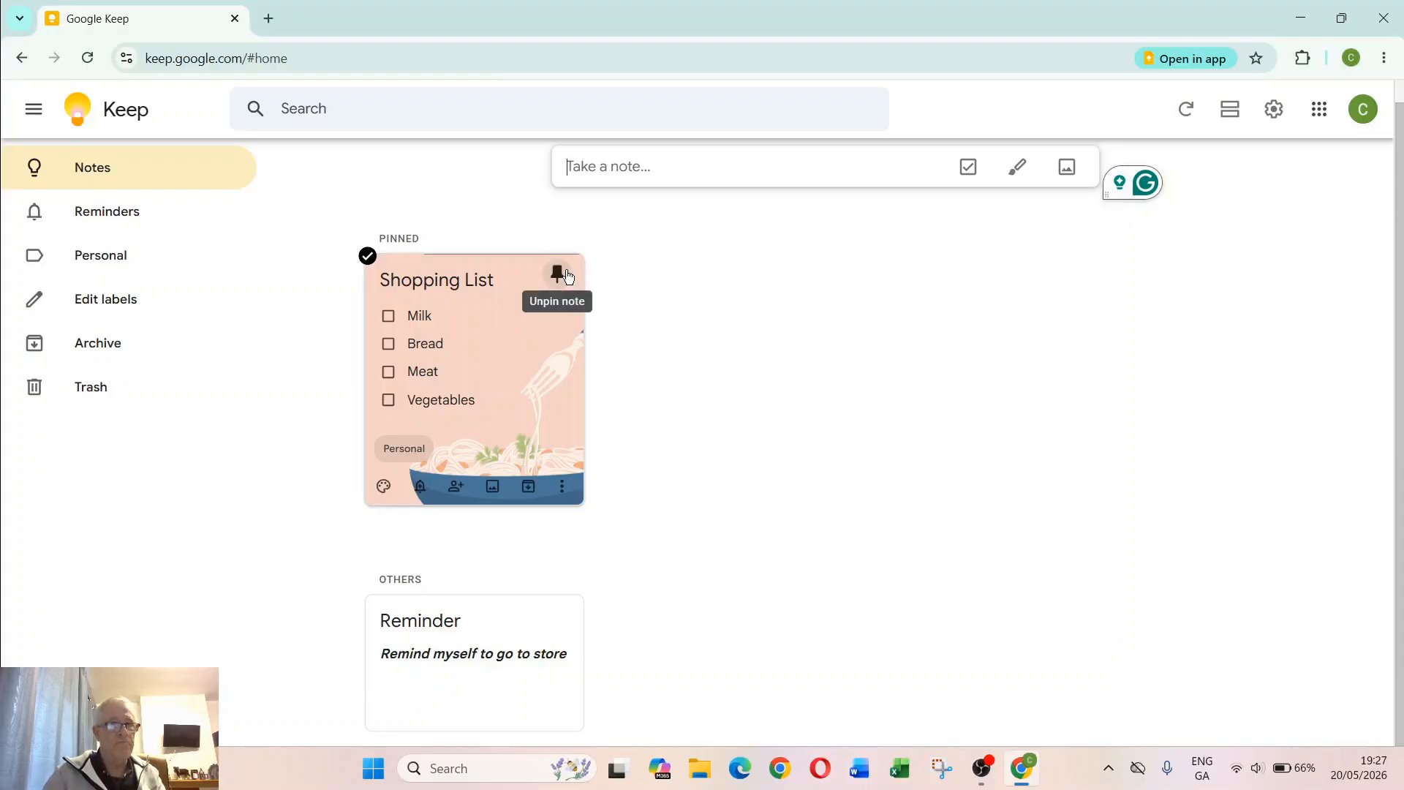
left_click(418, 110)
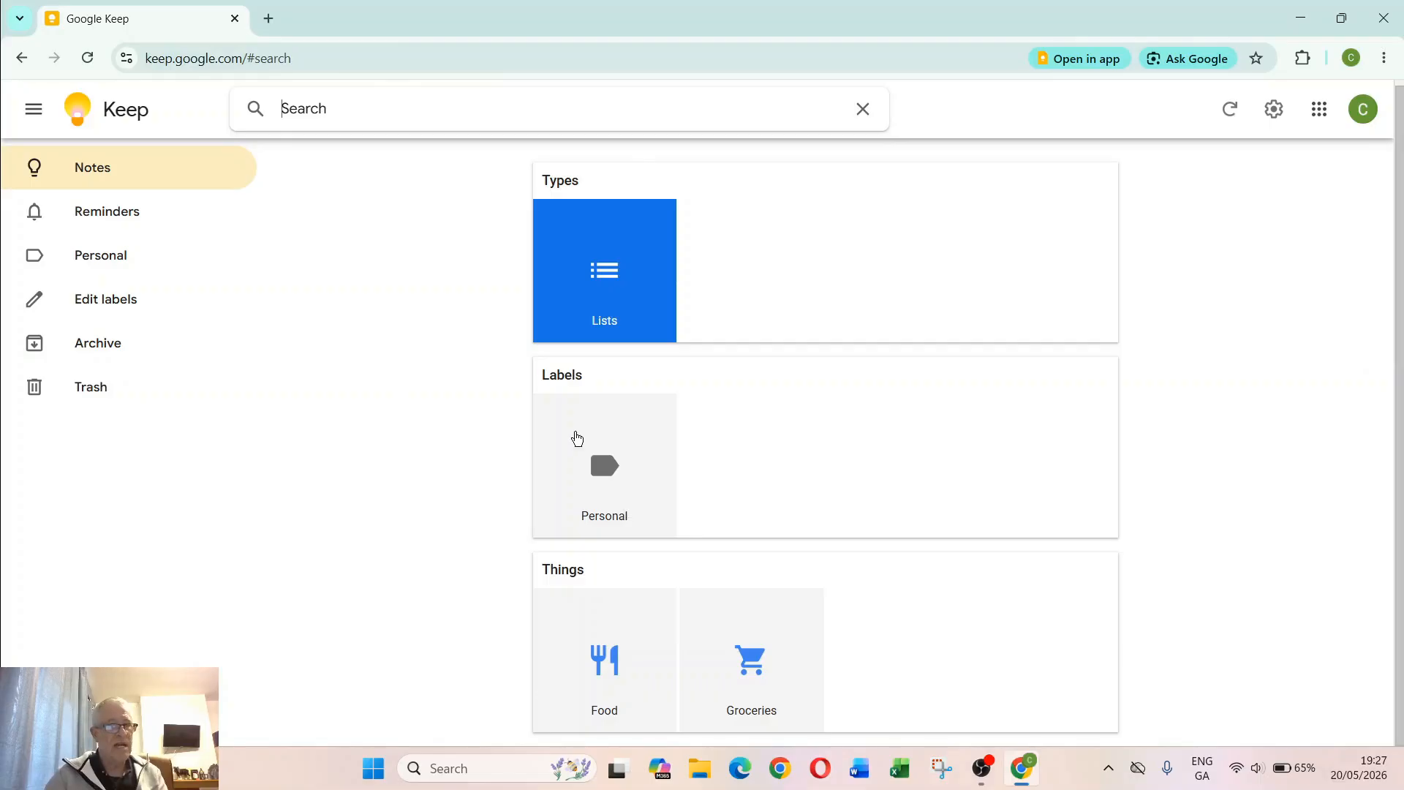
left_click(411, 430)
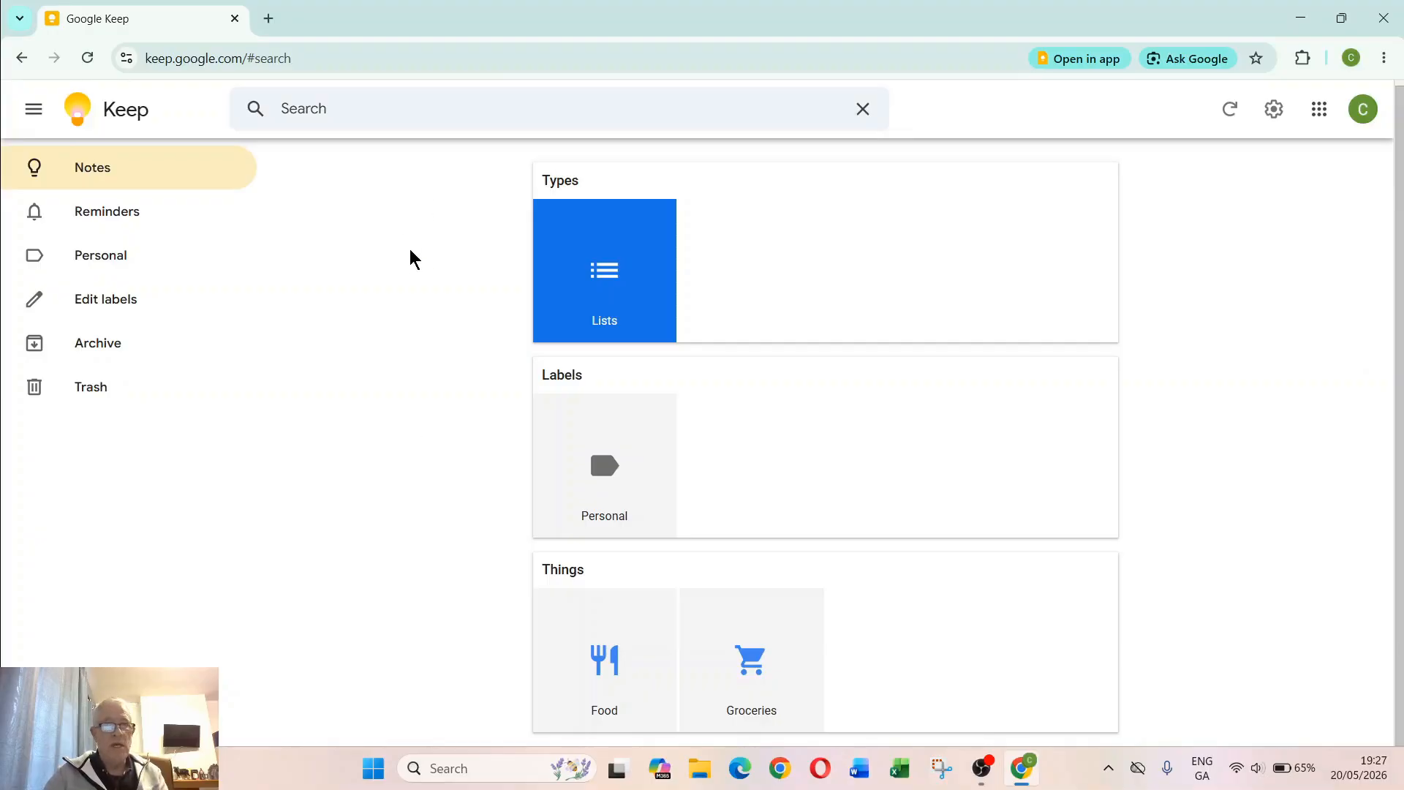
left_click(62, 167)
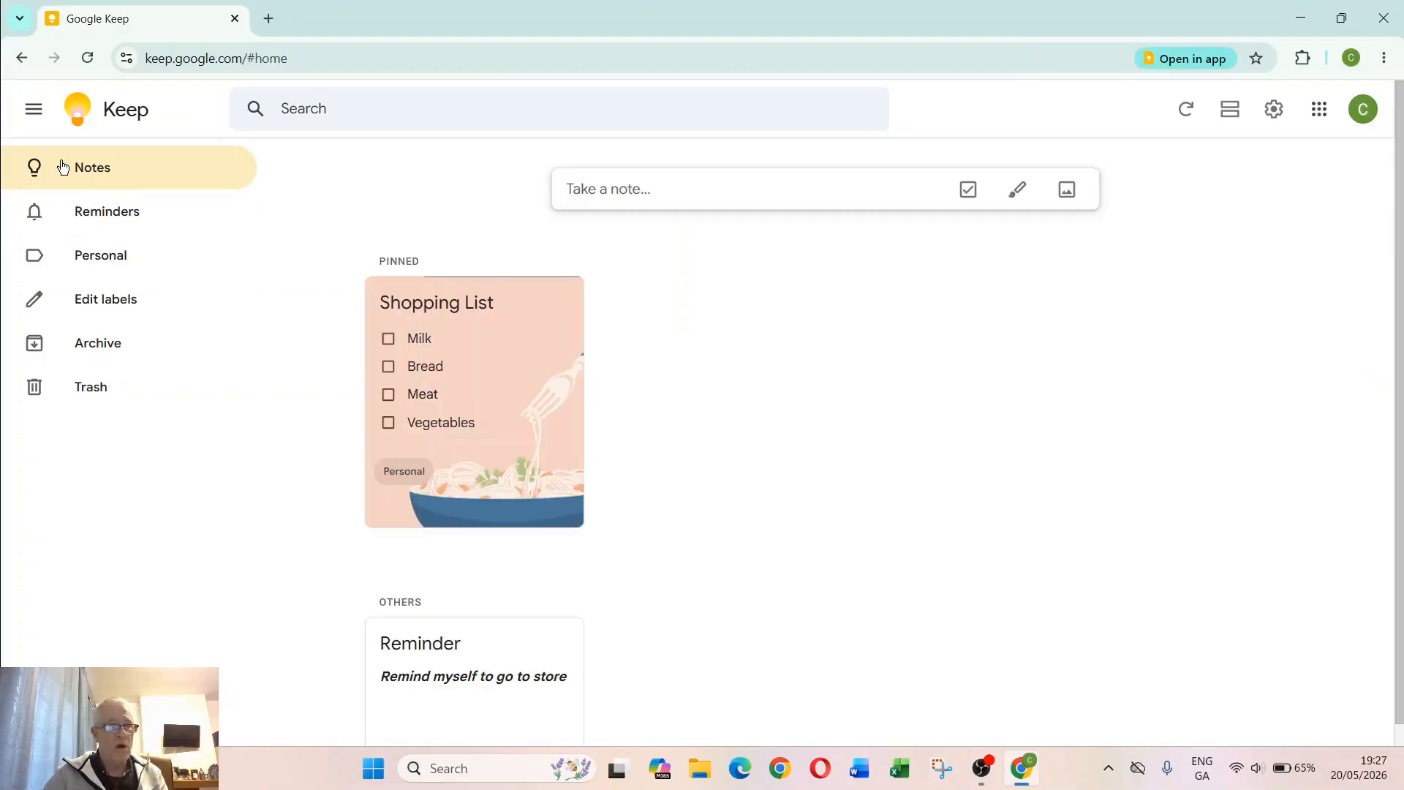
scroll(693, 563, "down", 1)
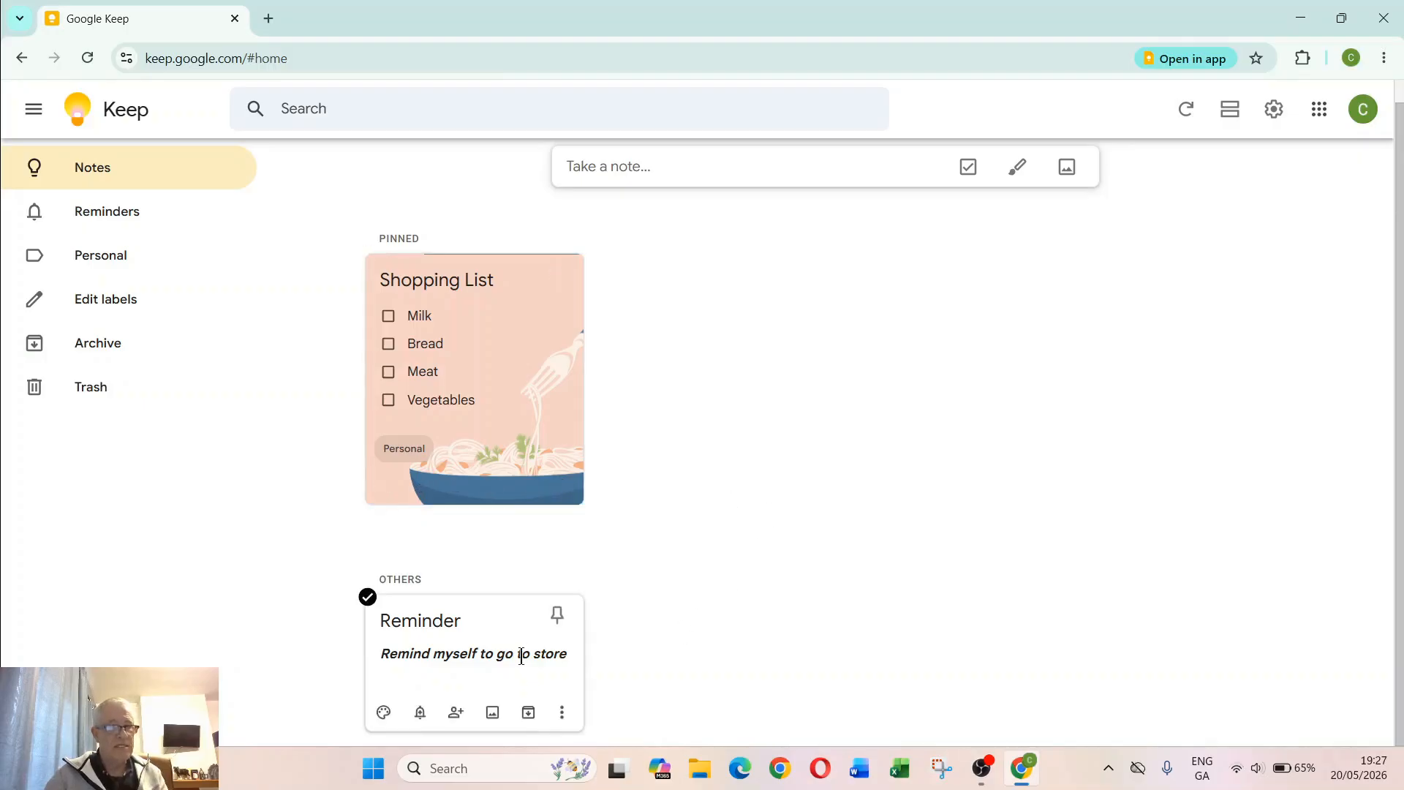
Create the label Work on the Reminder note and close the label list.
left_click(563, 715)
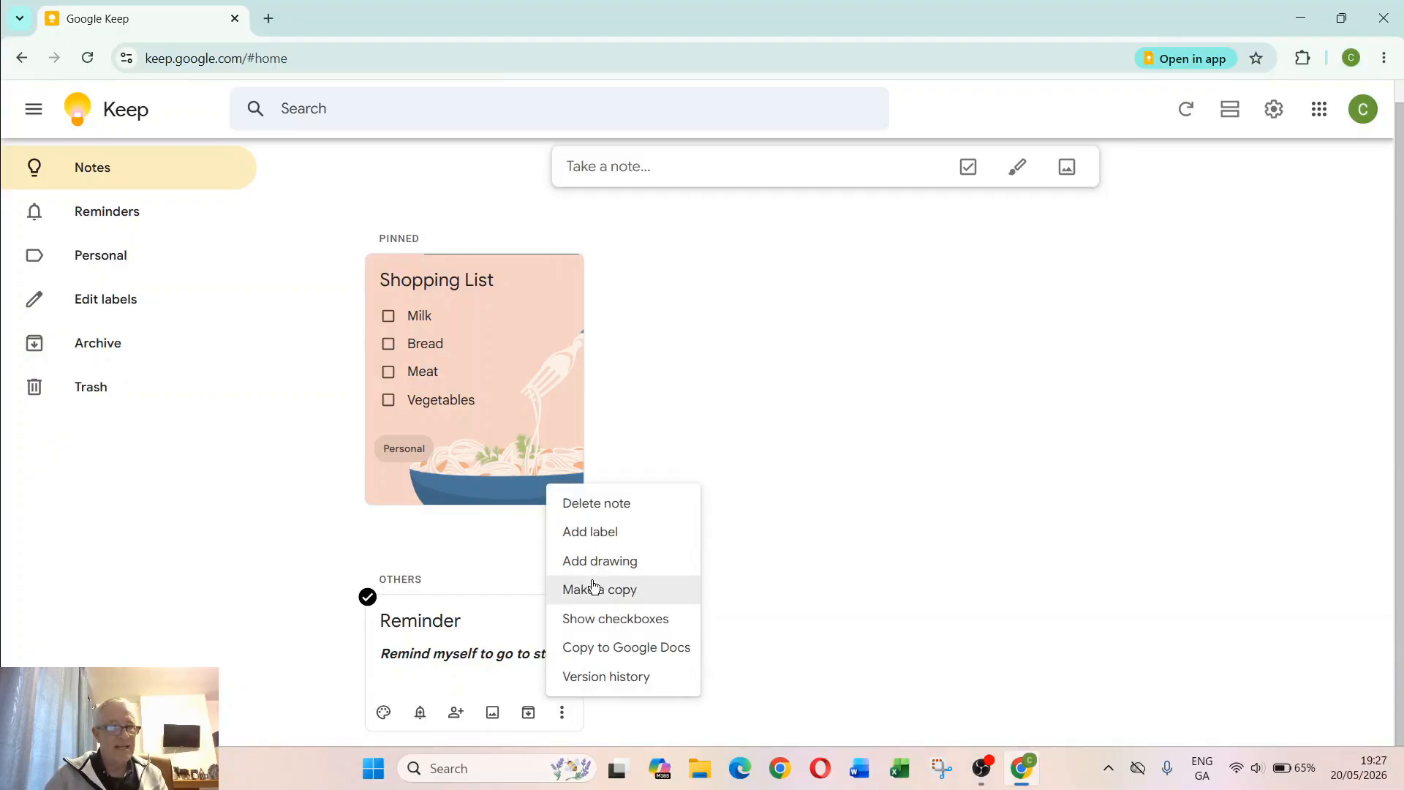
left_click(597, 533)
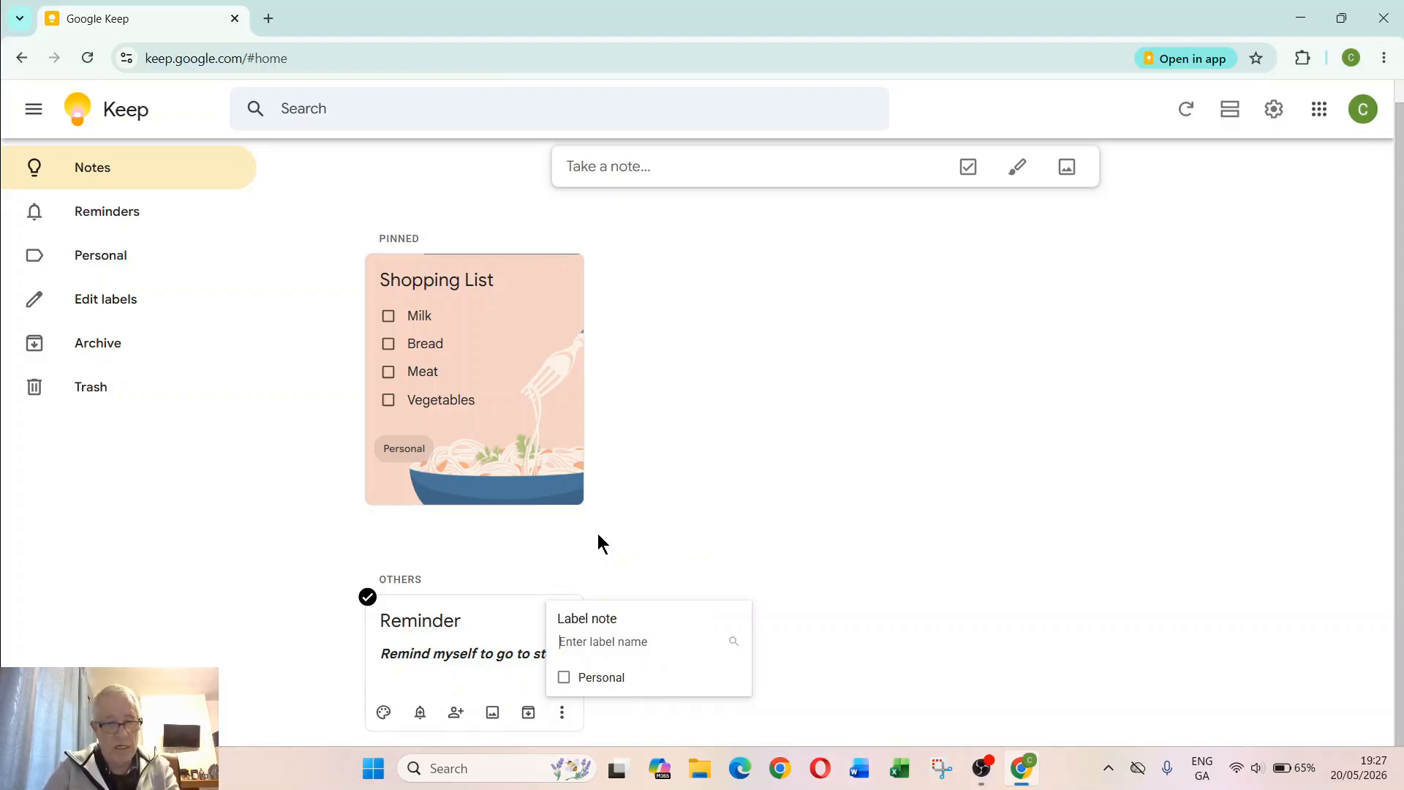
type("Work")
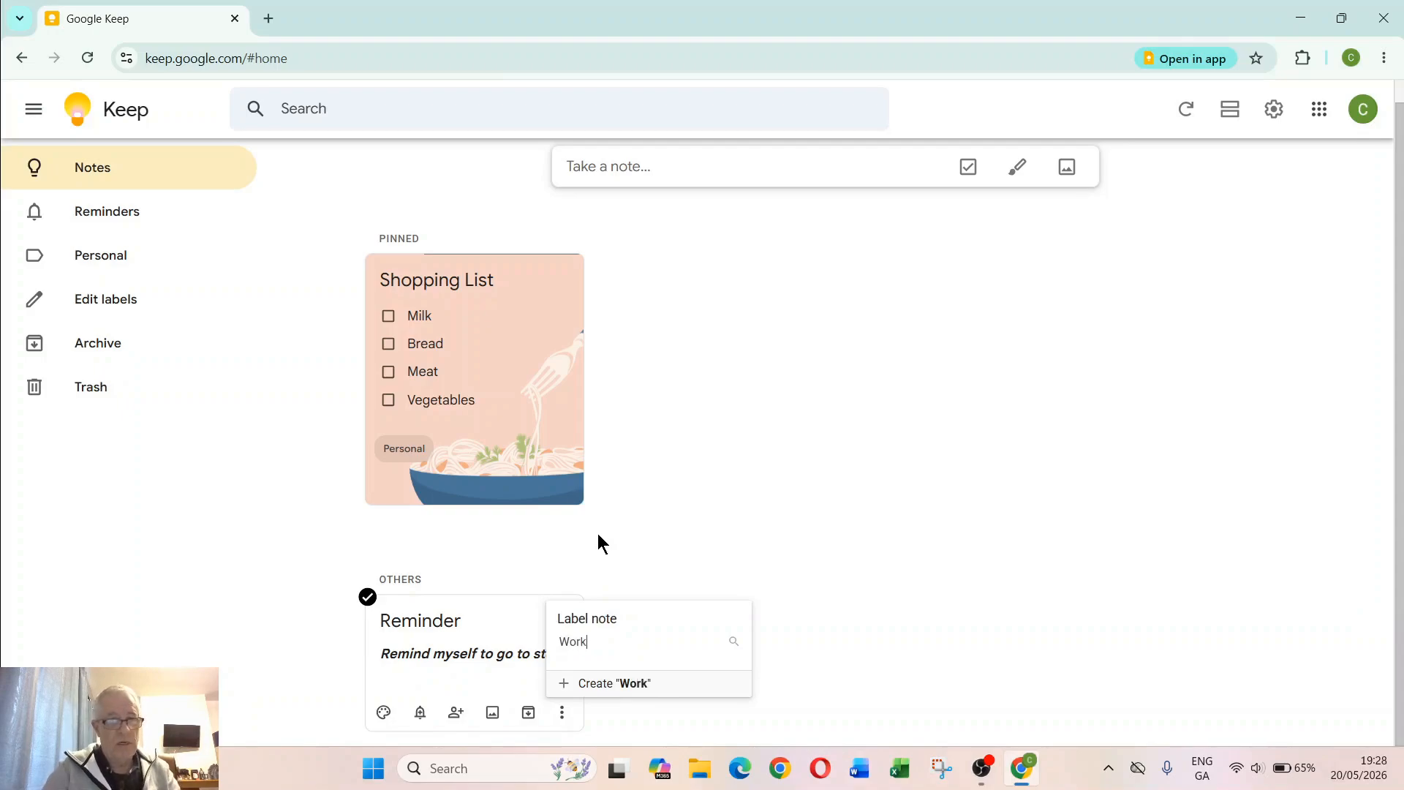
left_click(631, 685)
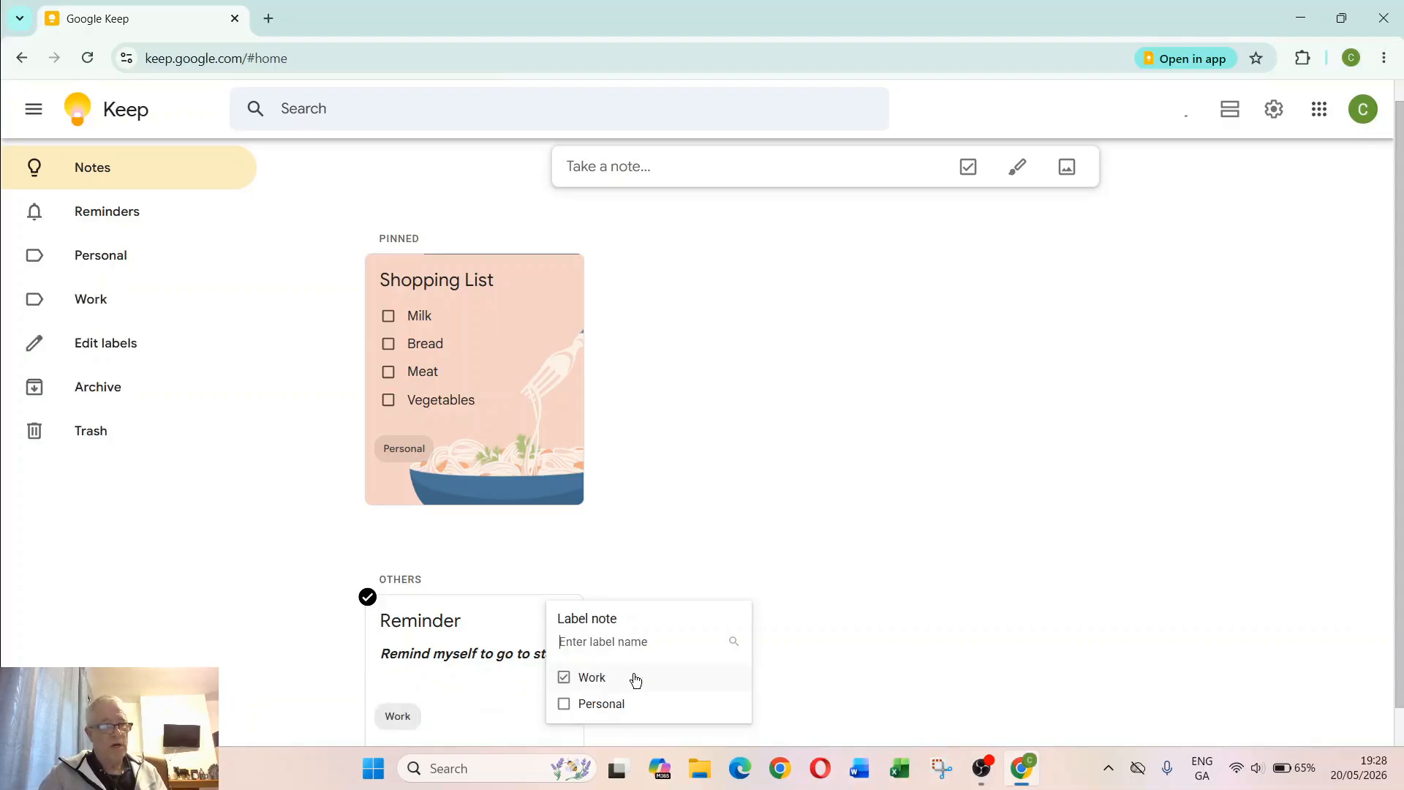
left_click(818, 437)
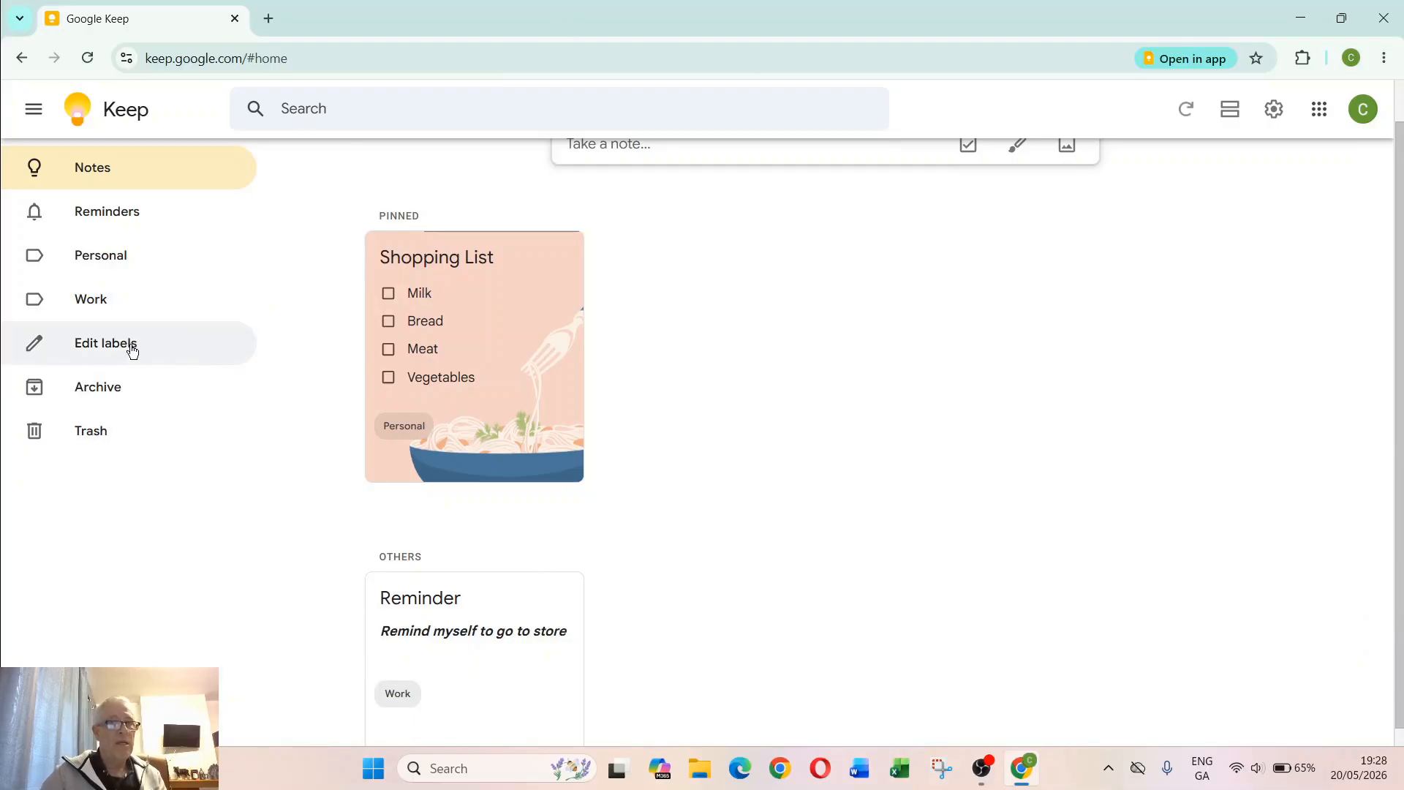
Filter the note search by the Personal label, and return to the notes overview.
scroll(743, 260, "up", 1)
left_click(444, 112)
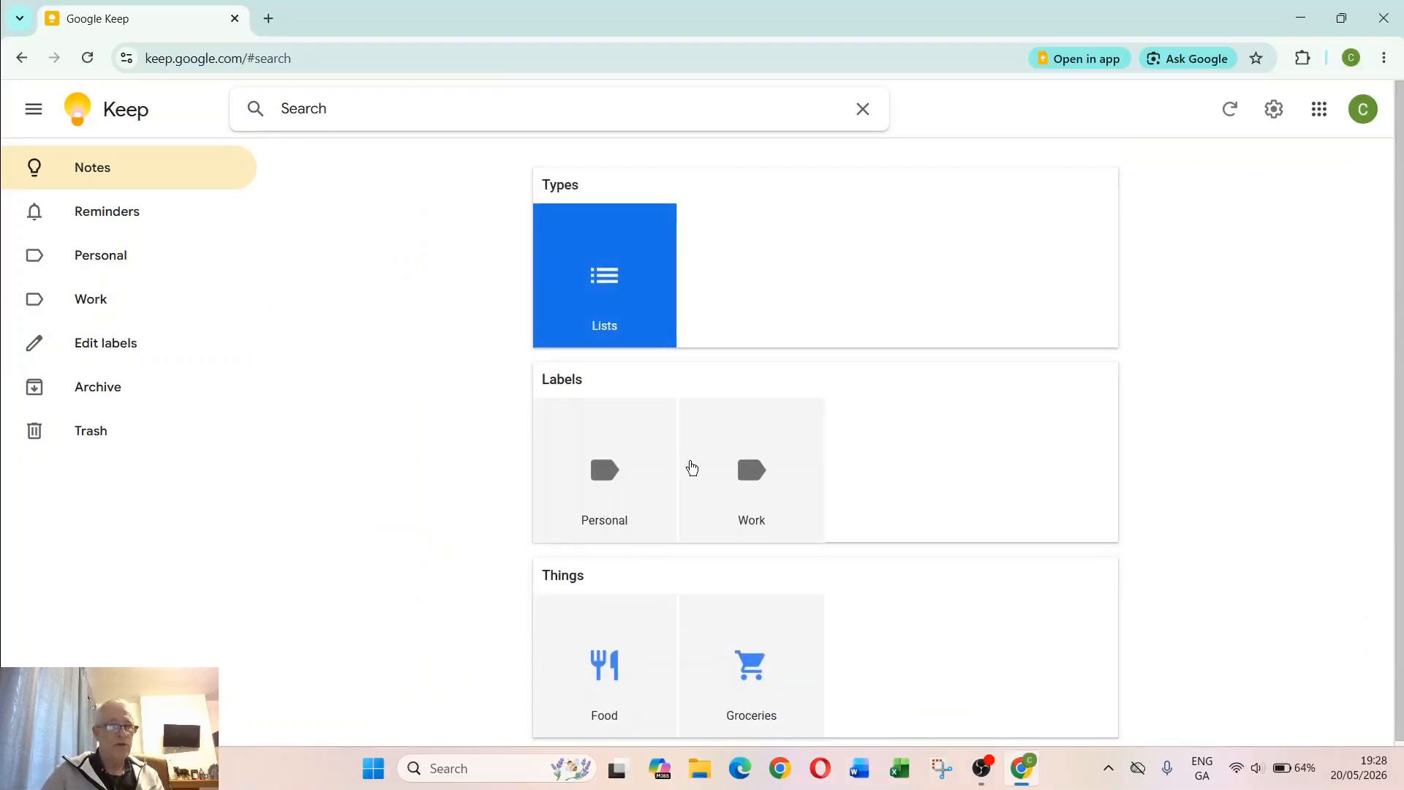
left_click(601, 479)
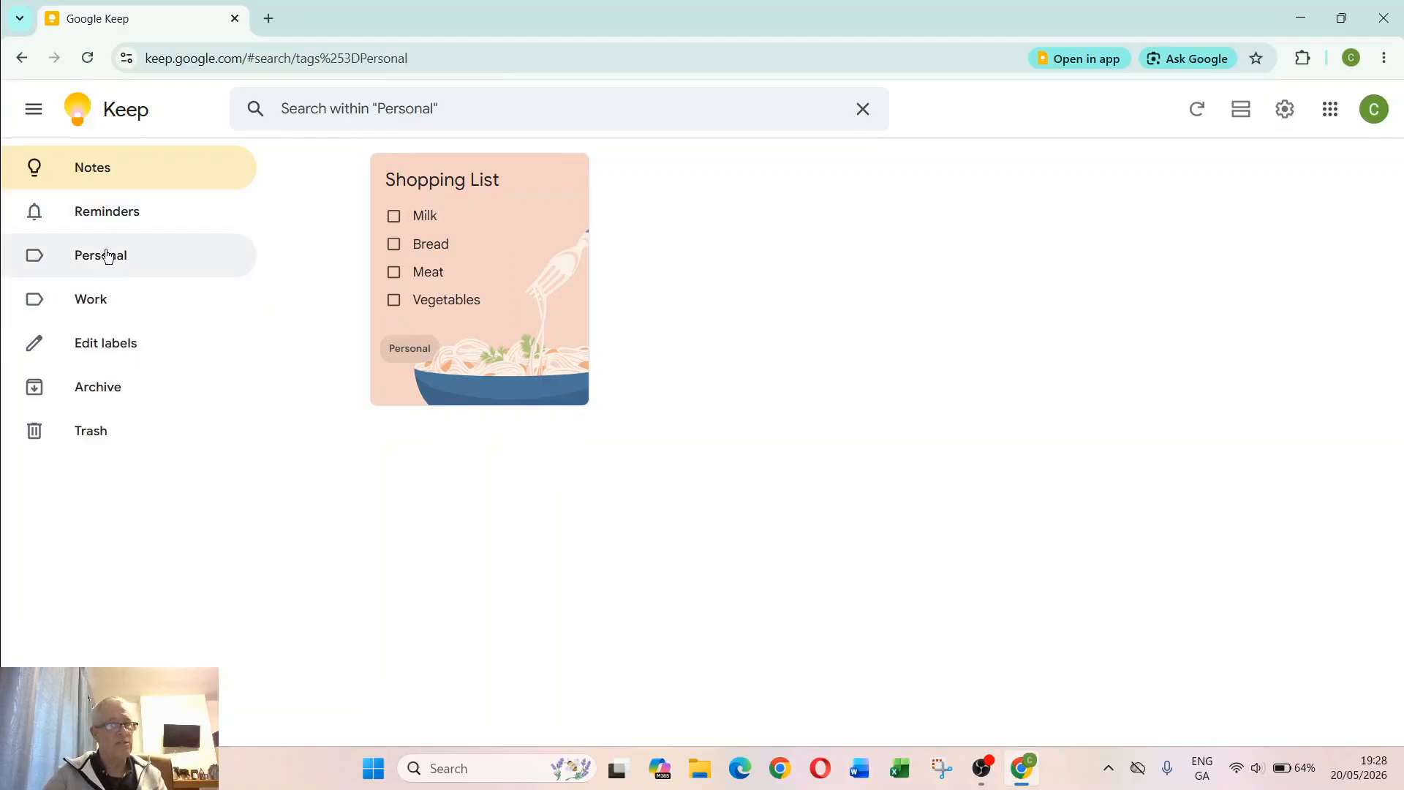
left_click(108, 166)
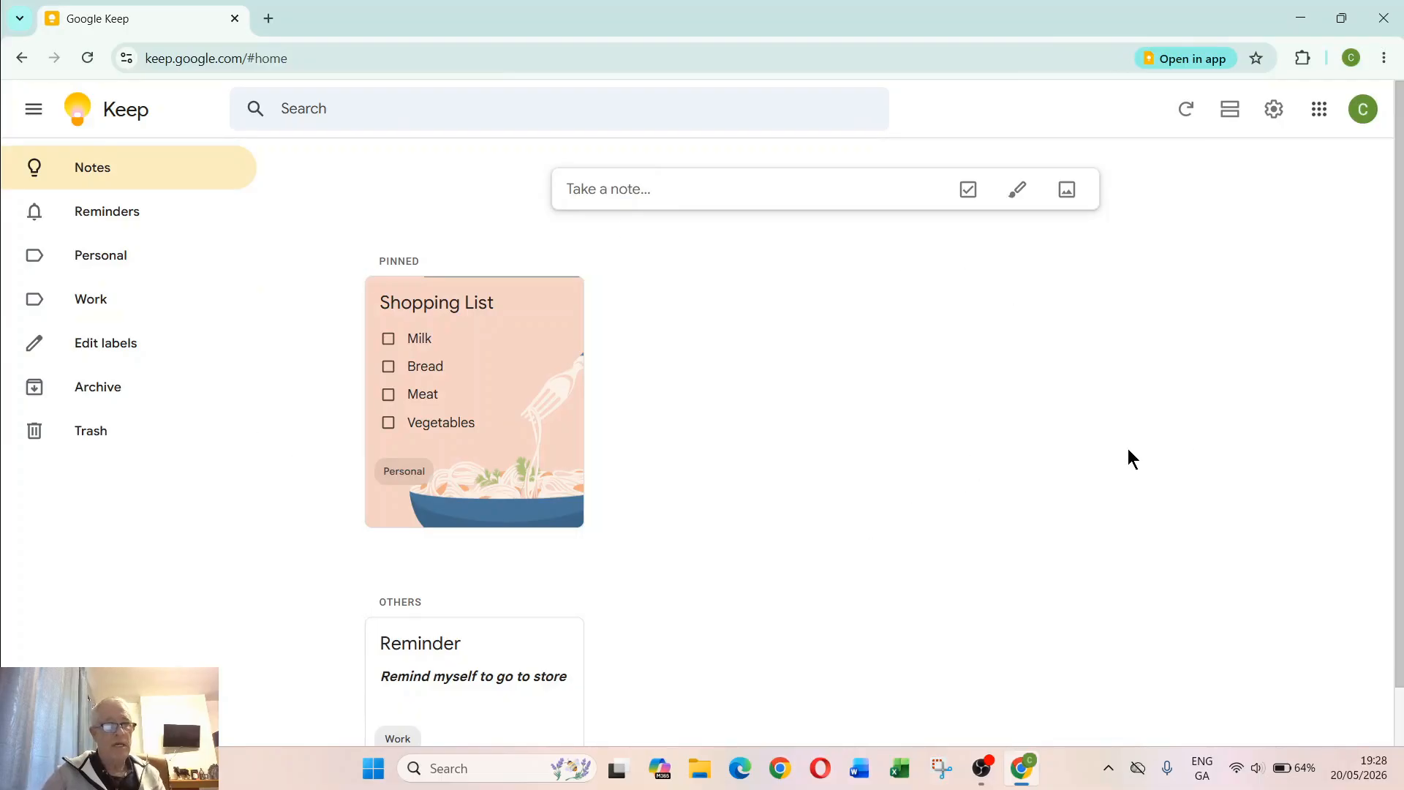
Enable the dark theme and disable it again.
left_click(1274, 112)
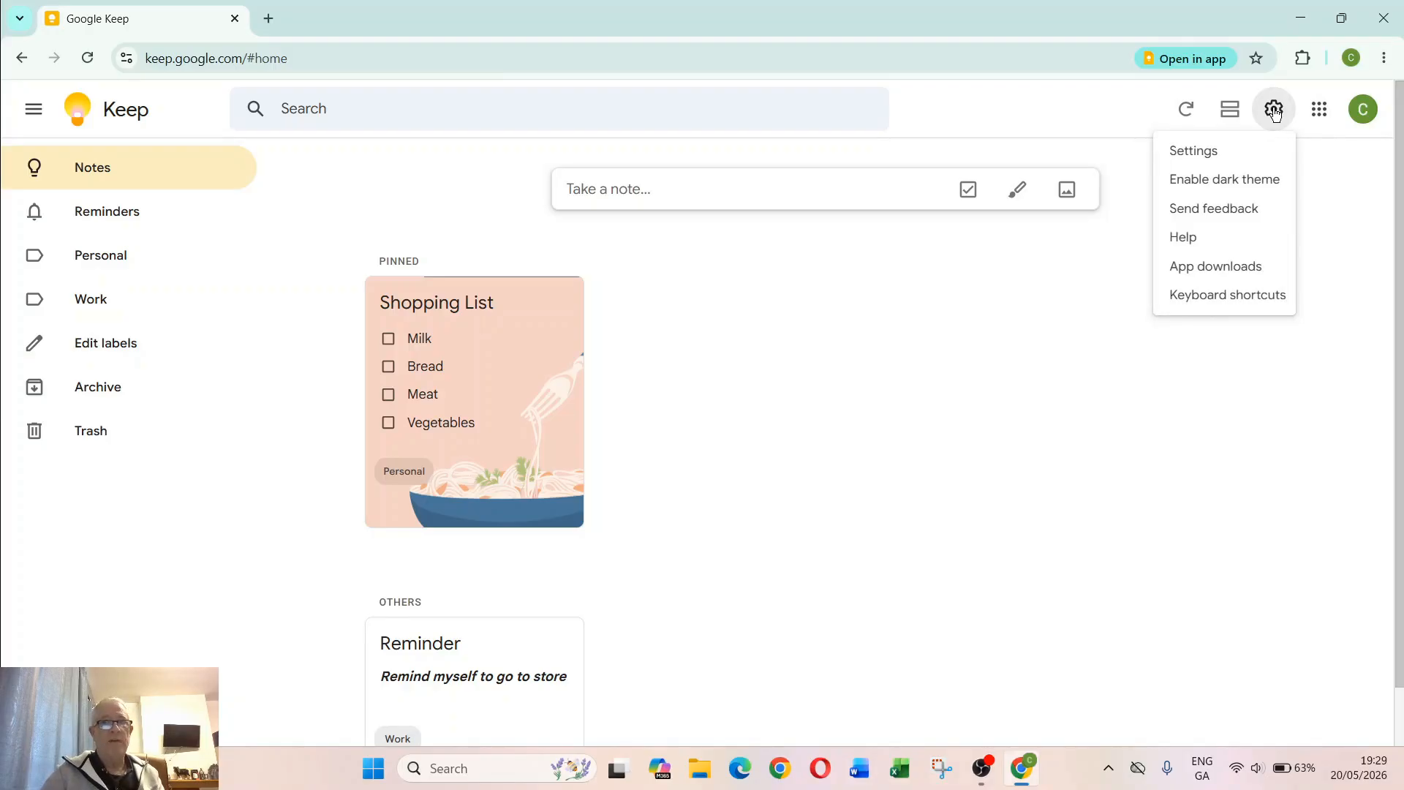
left_click(1212, 181)
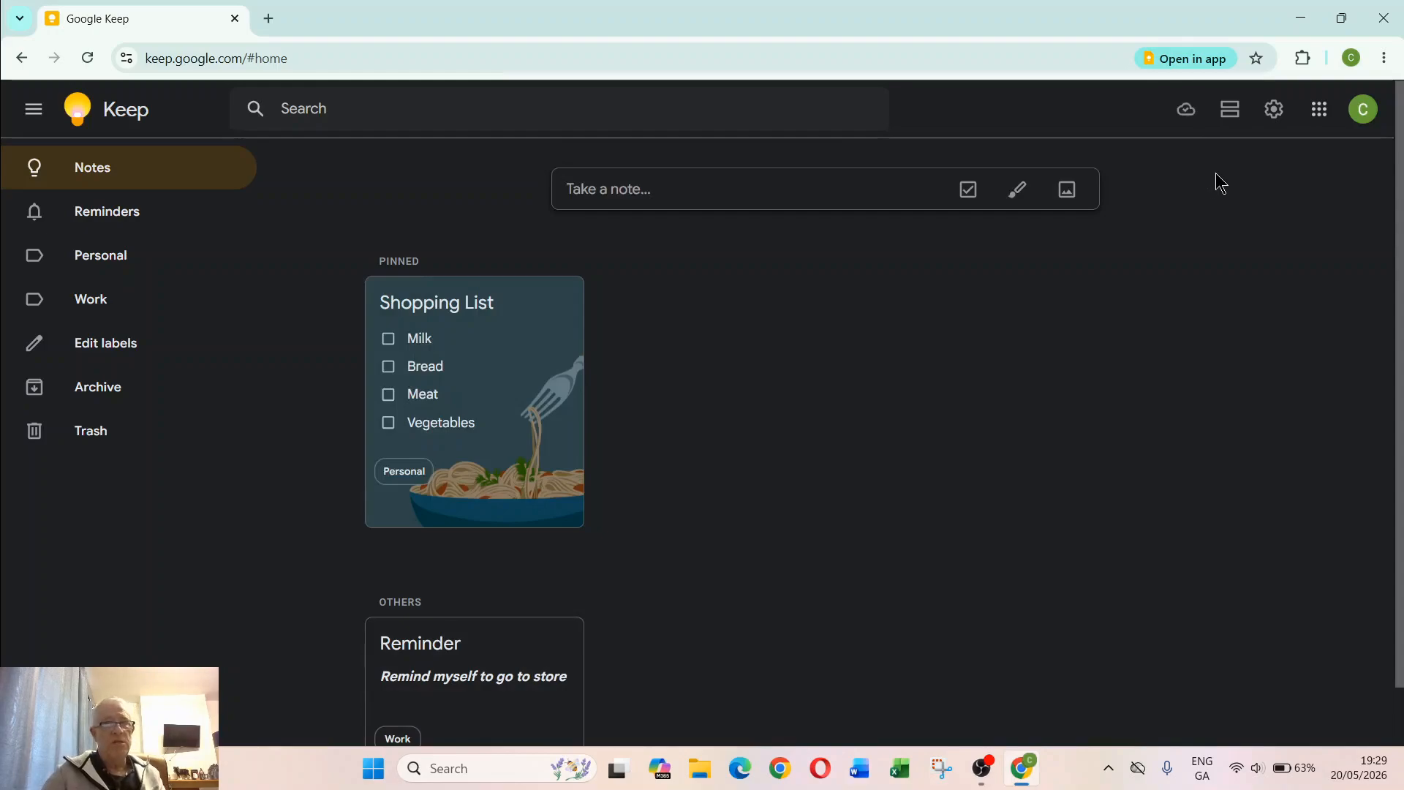
left_click(1283, 118)
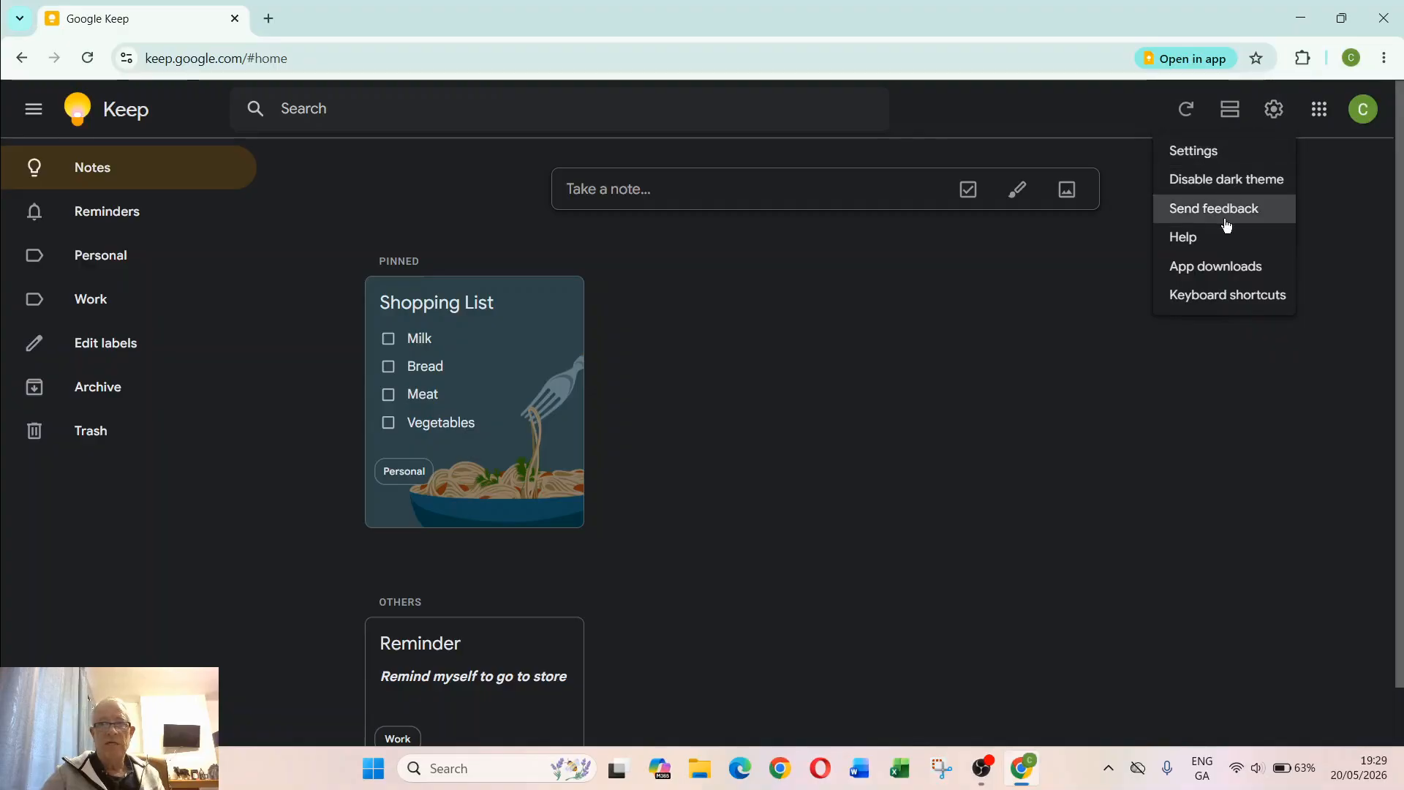
left_click(1227, 180)
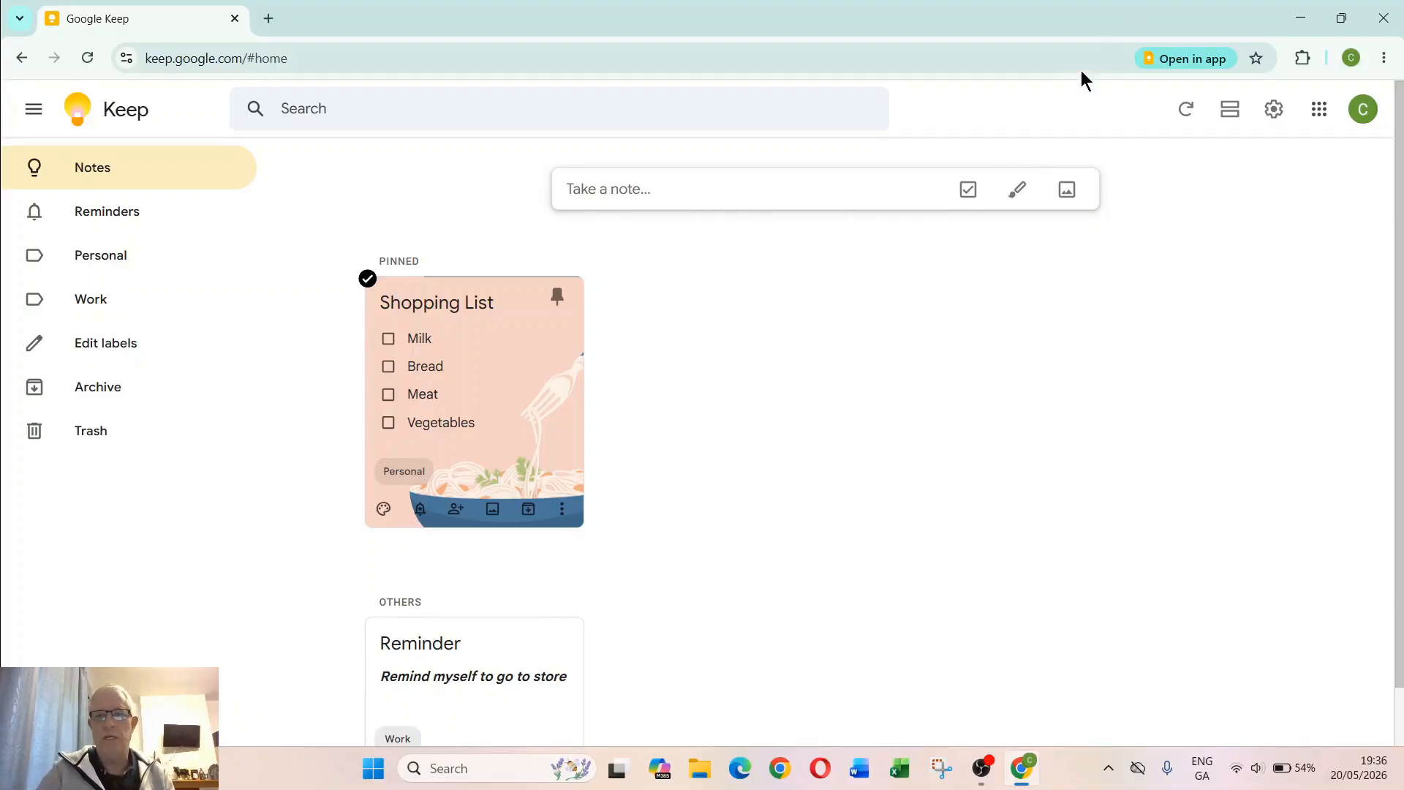
Create a new image note from the picture "G Mail for brginners Thumbnail" in the Pictures folder.
left_click(1067, 192)
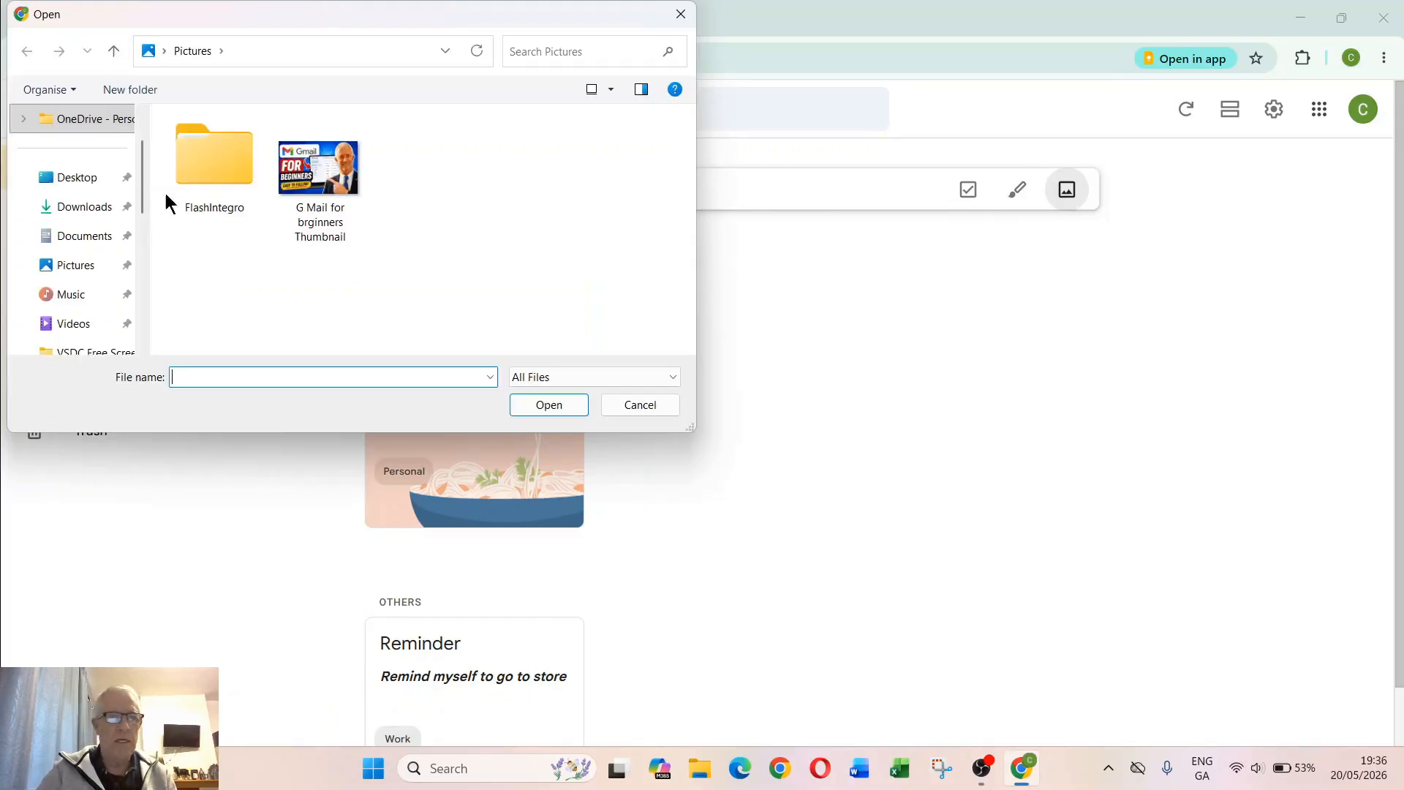
left_click(309, 172)
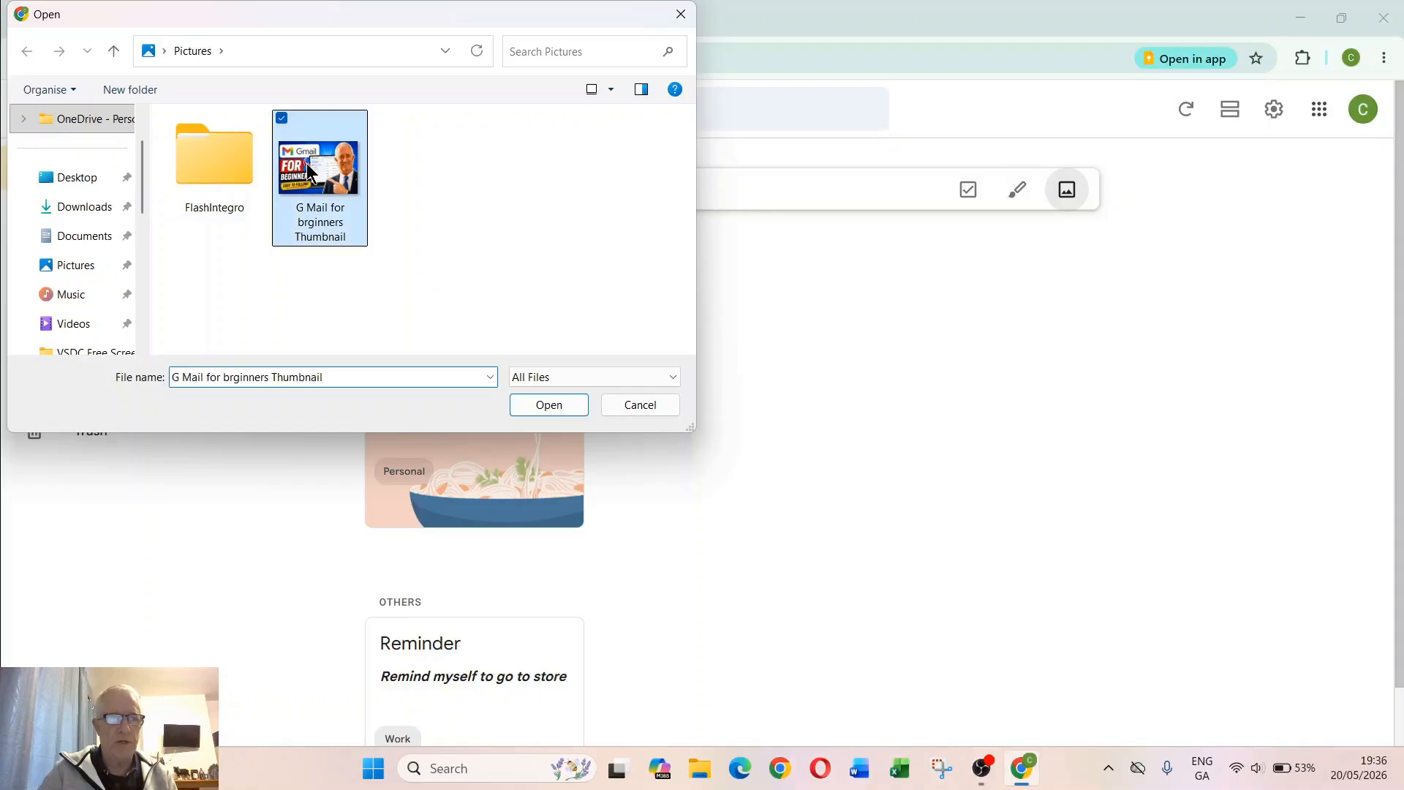
left_click(556, 405)
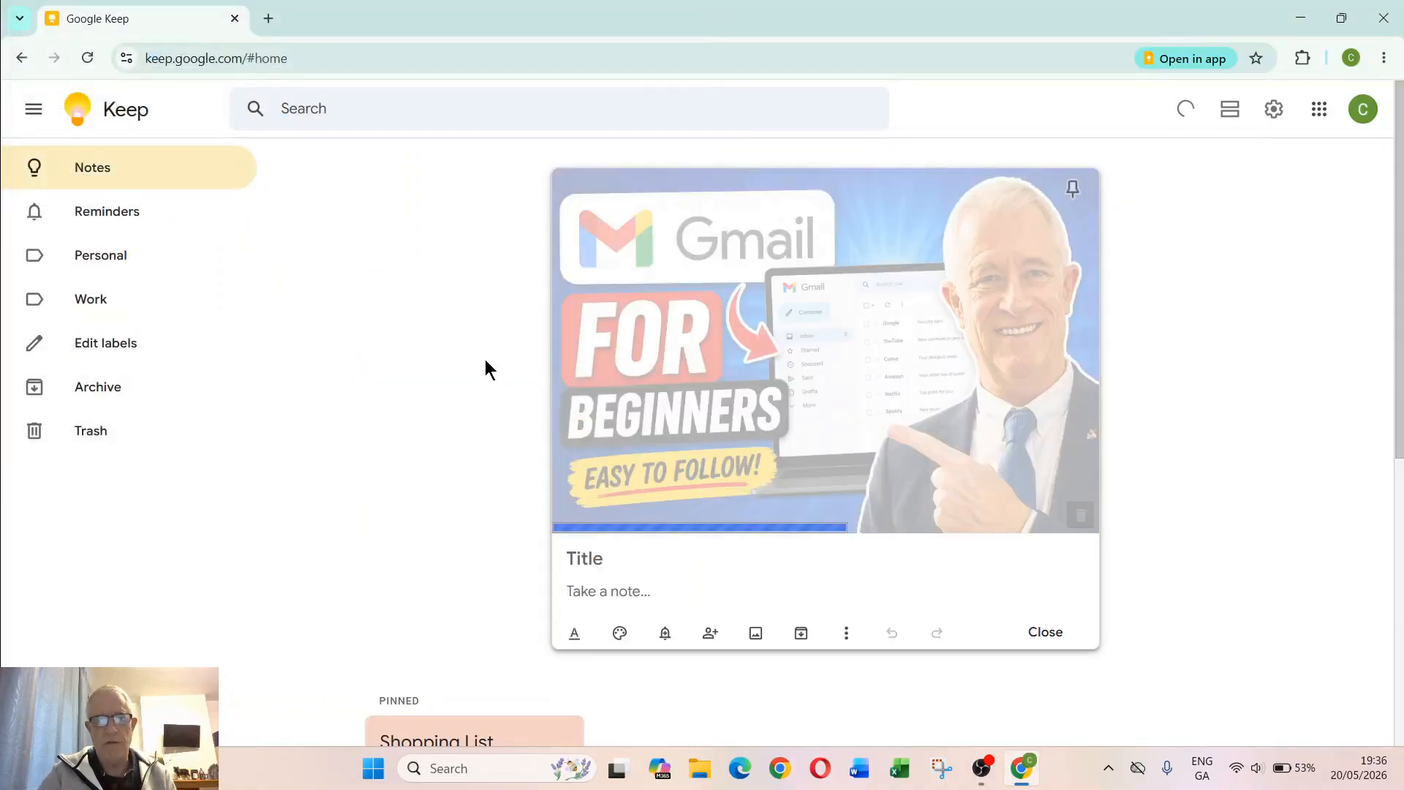
Title the new image note "Gmail for beginners" and place the cursor in its body.
left_click(656, 555)
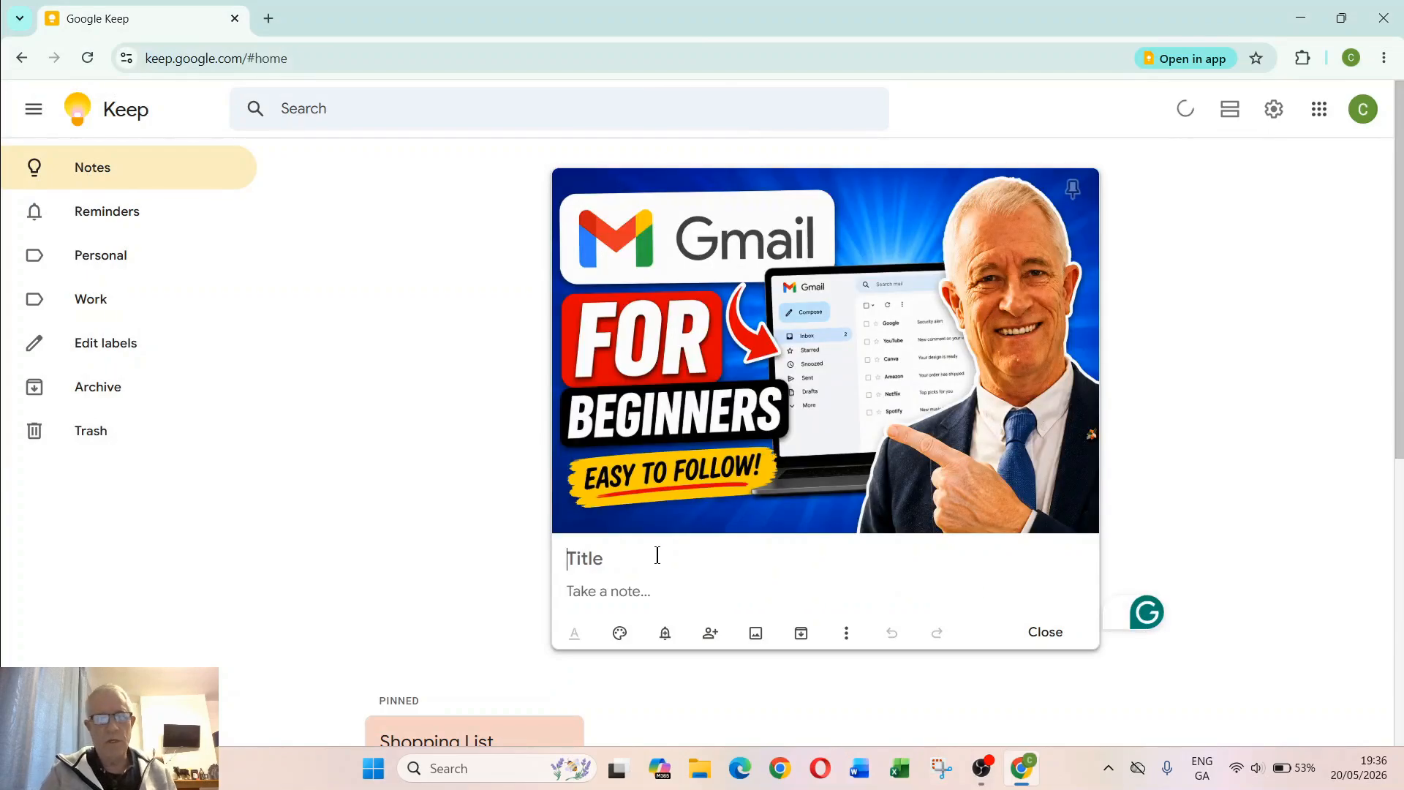
type("G")
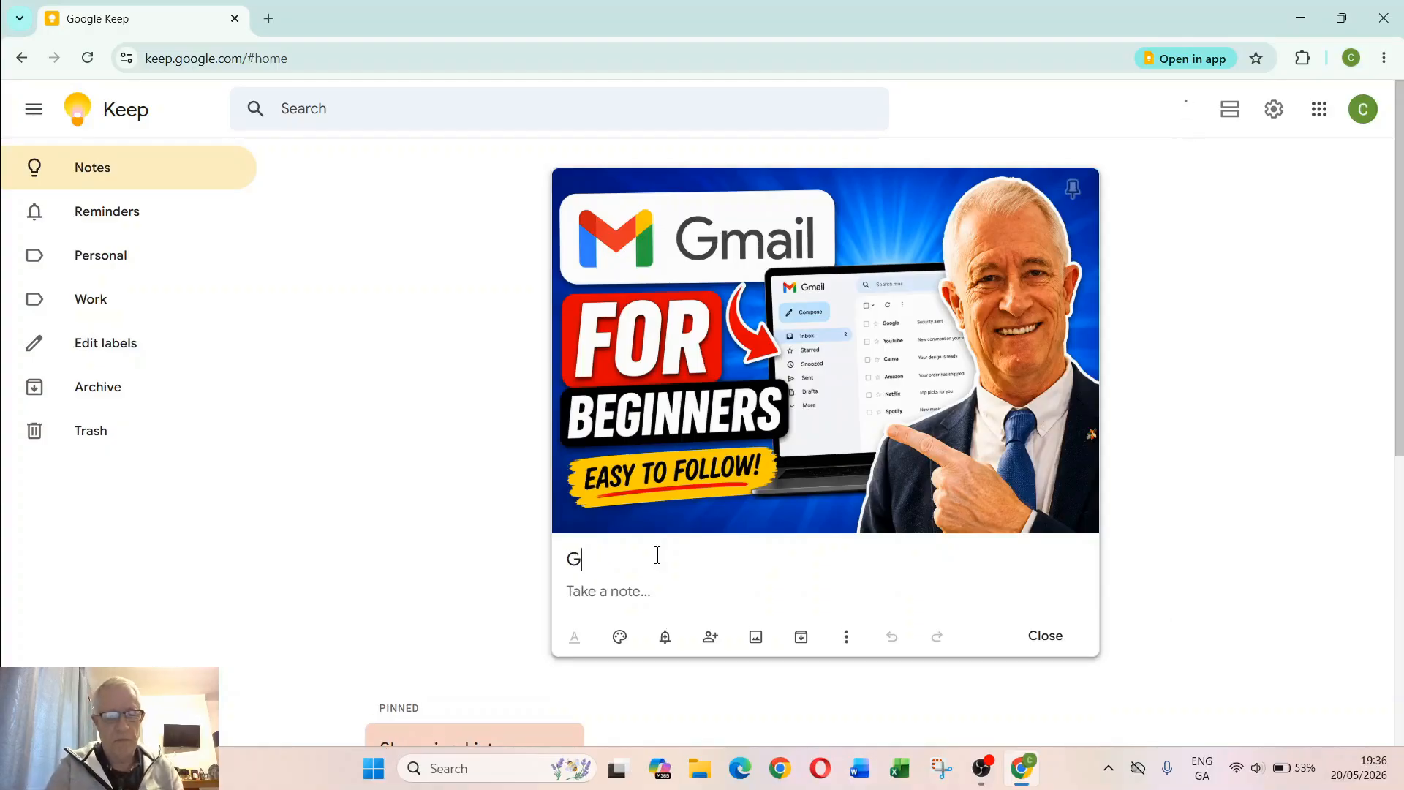
type("M")
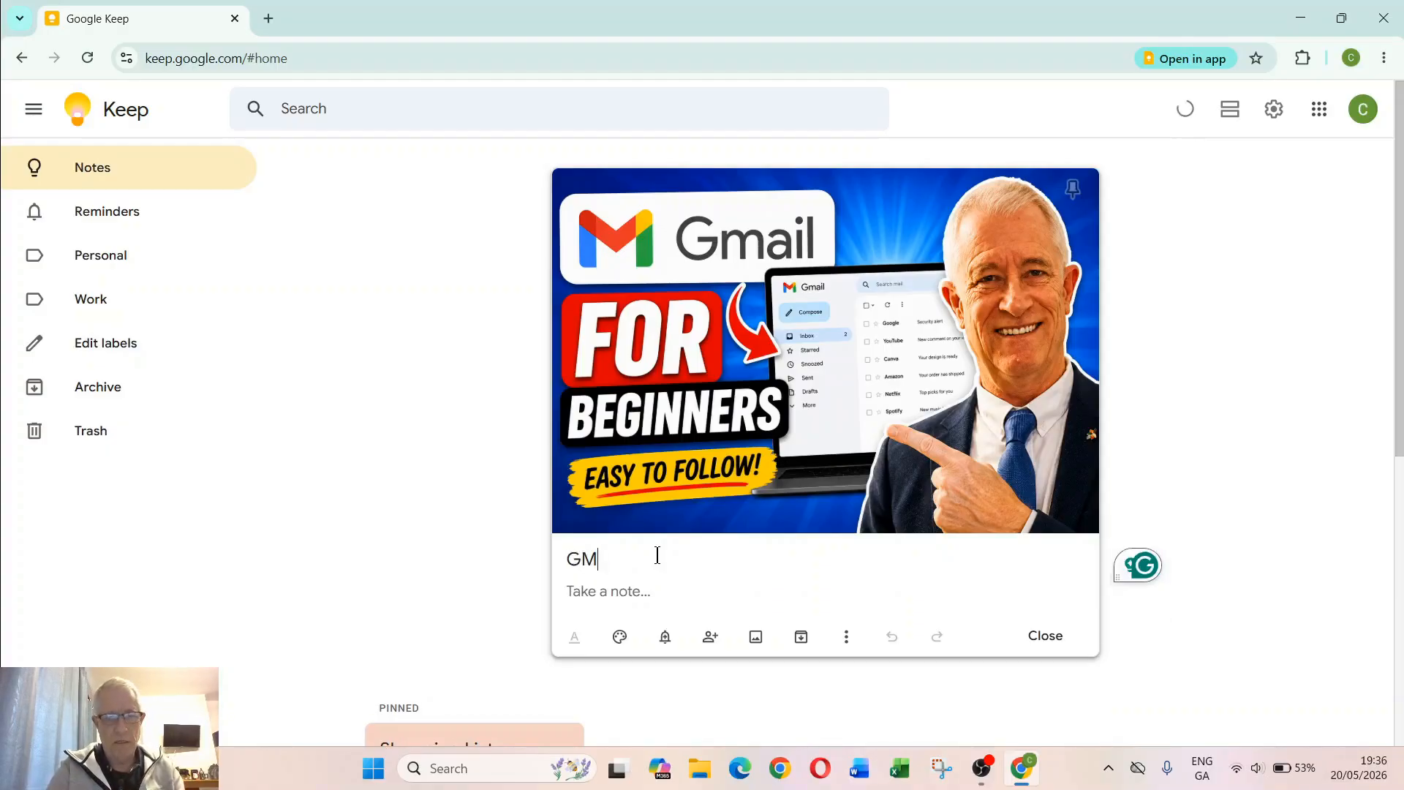
key("BackSpace")
type("m")
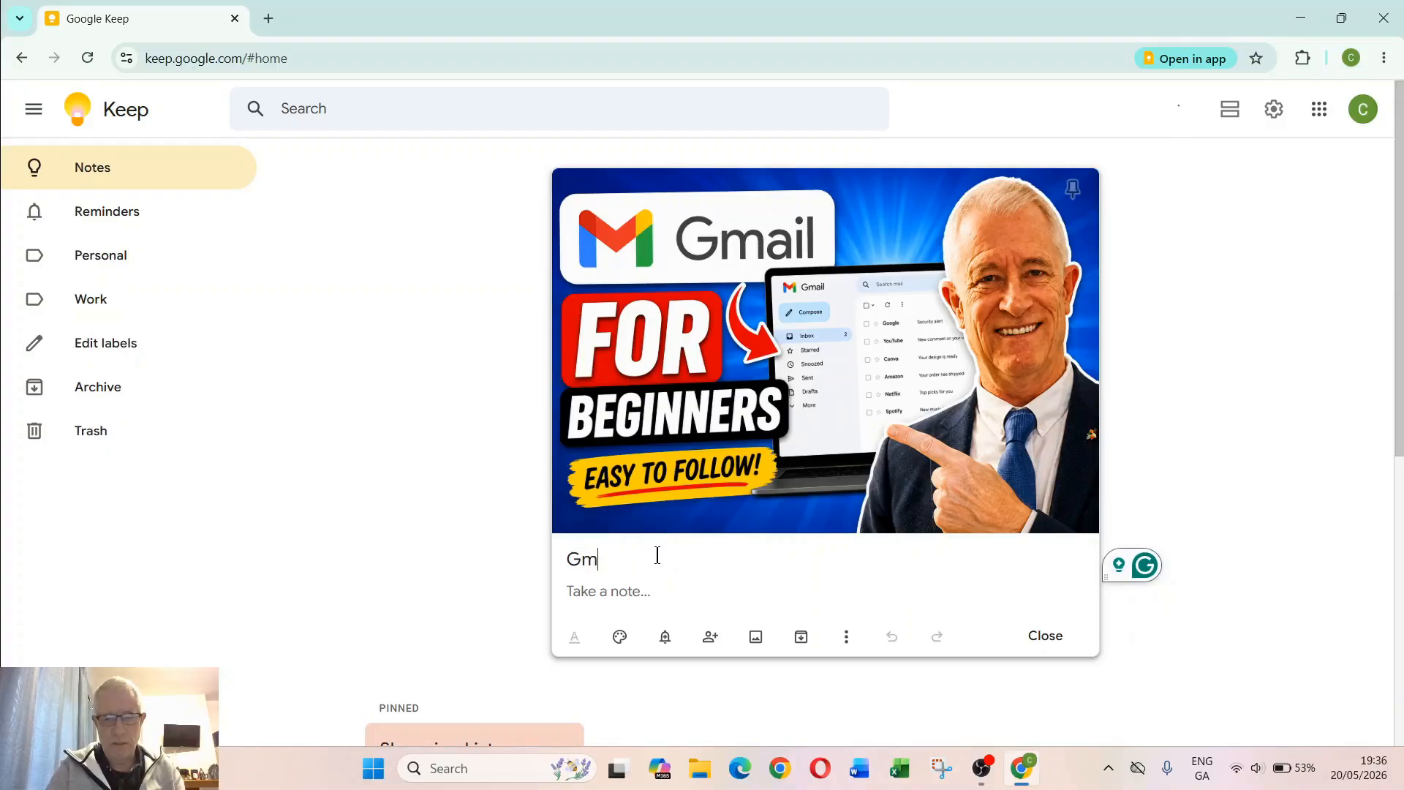
type("ail for ")
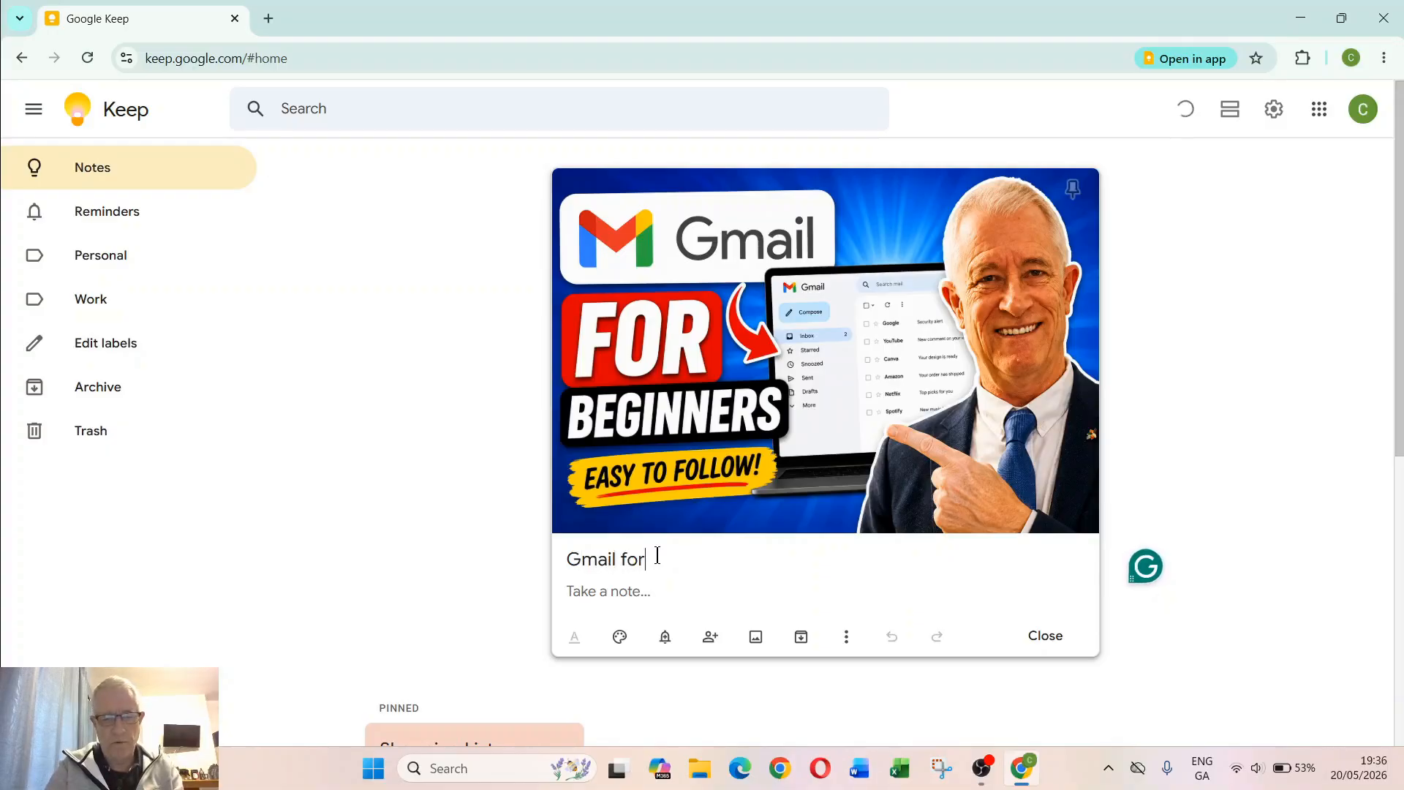
type("beg")
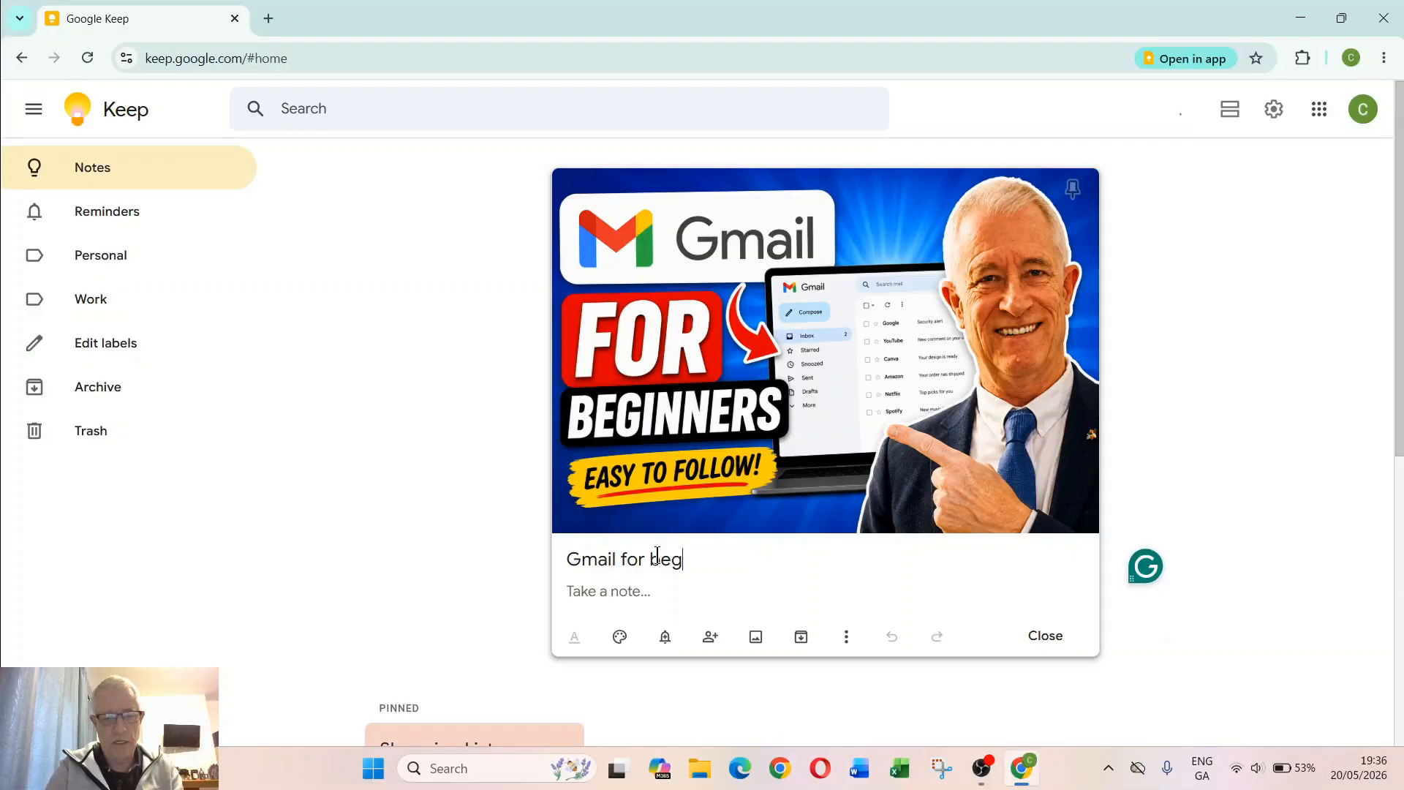
type("inners")
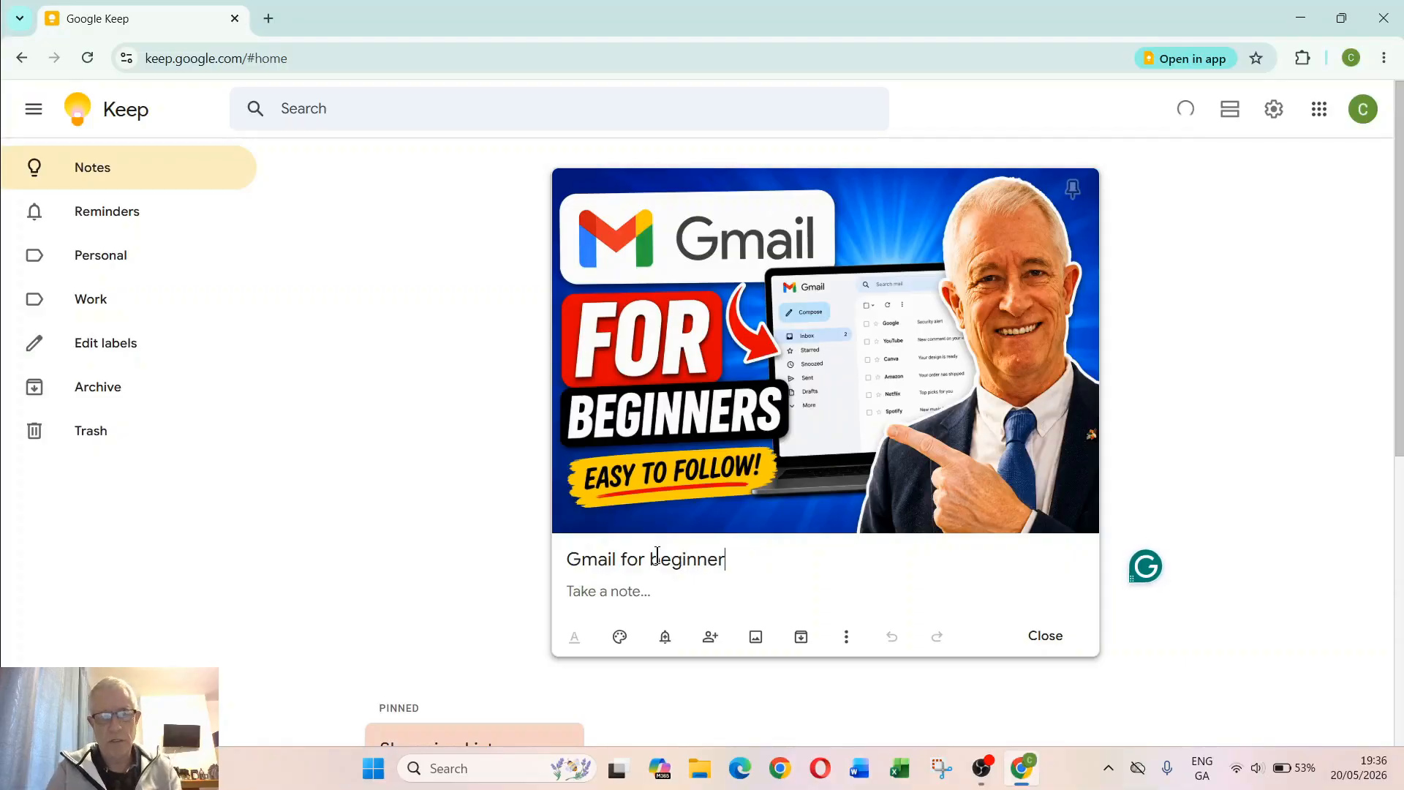
left_click(666, 599)
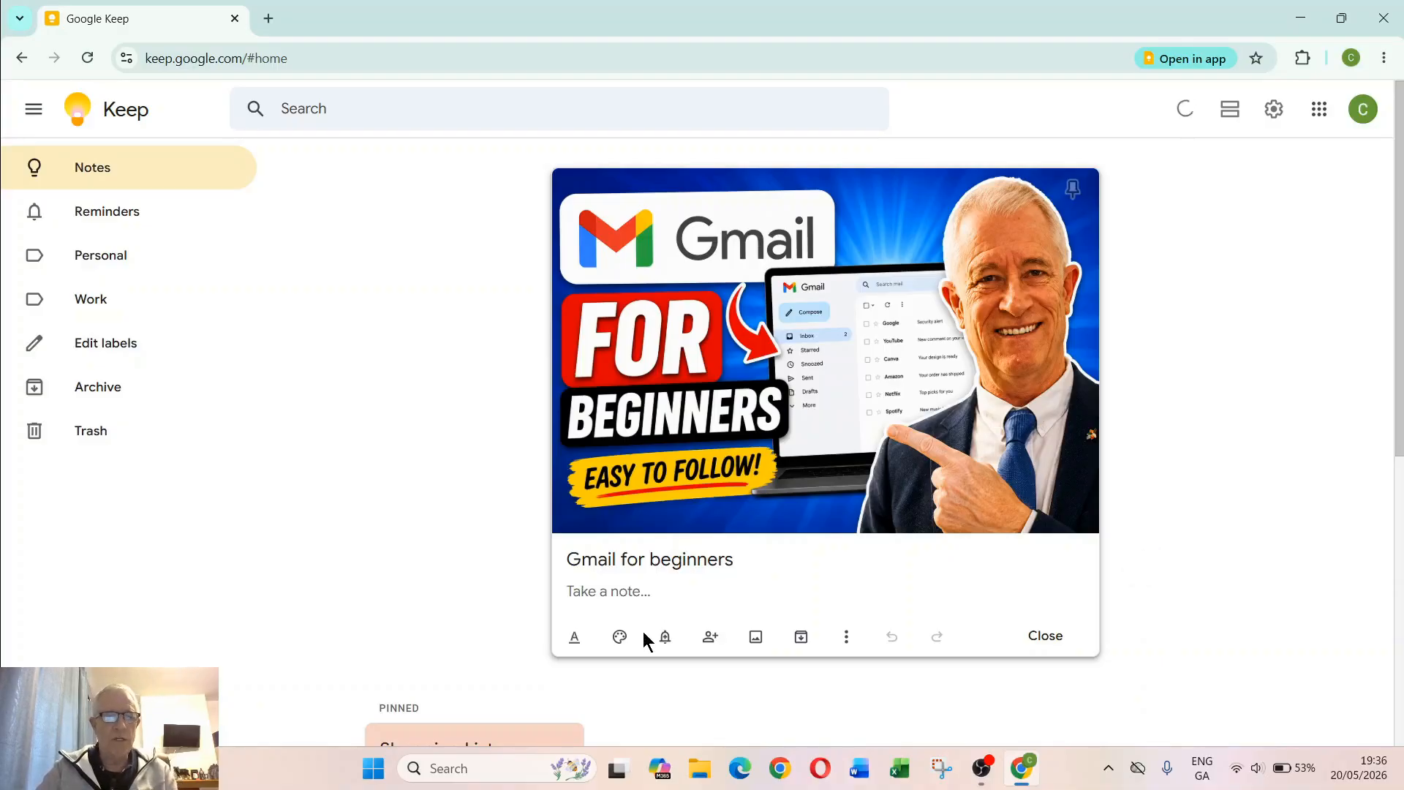
Show checkboxes in the Gmail for beginners note and enter Script as the first list item.
left_click(843, 640)
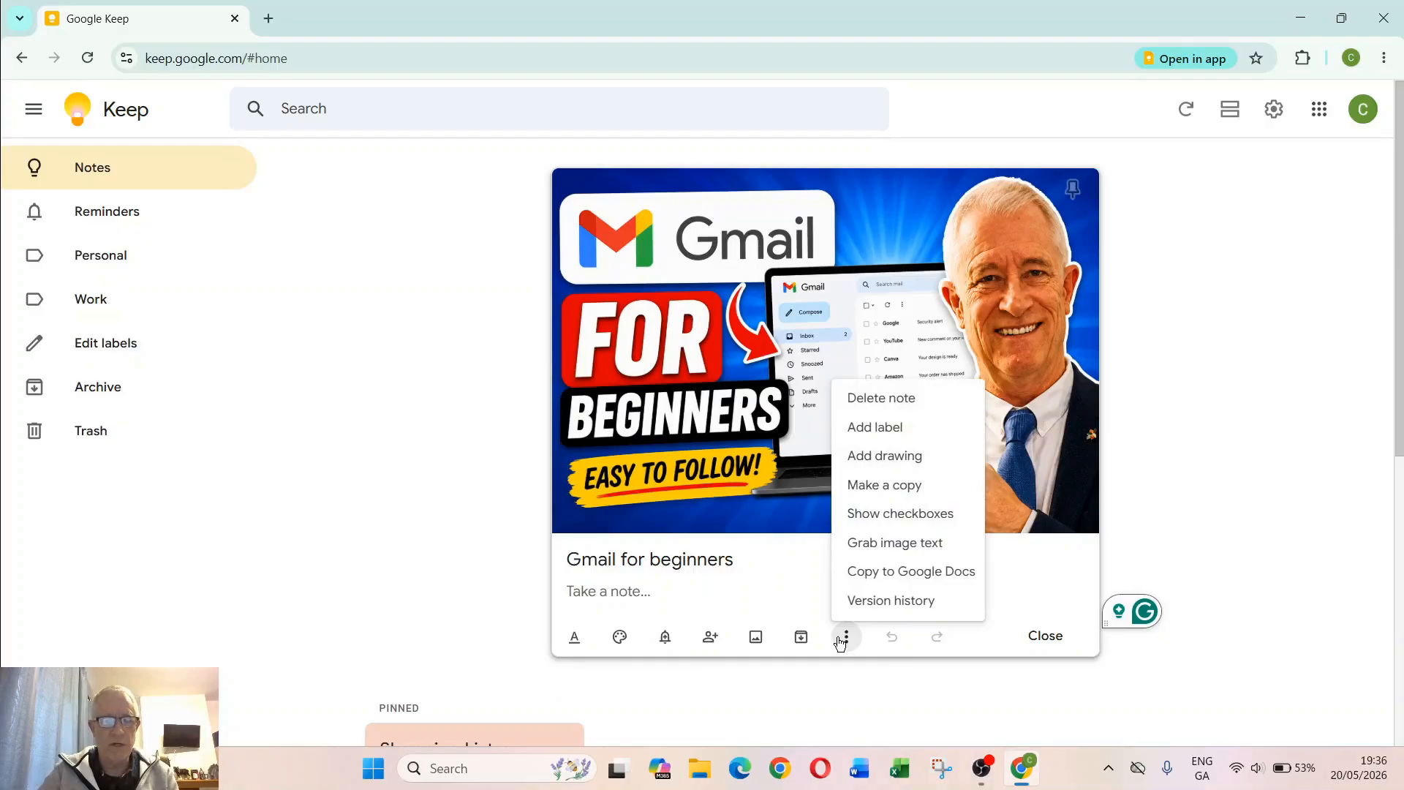
left_click(900, 514)
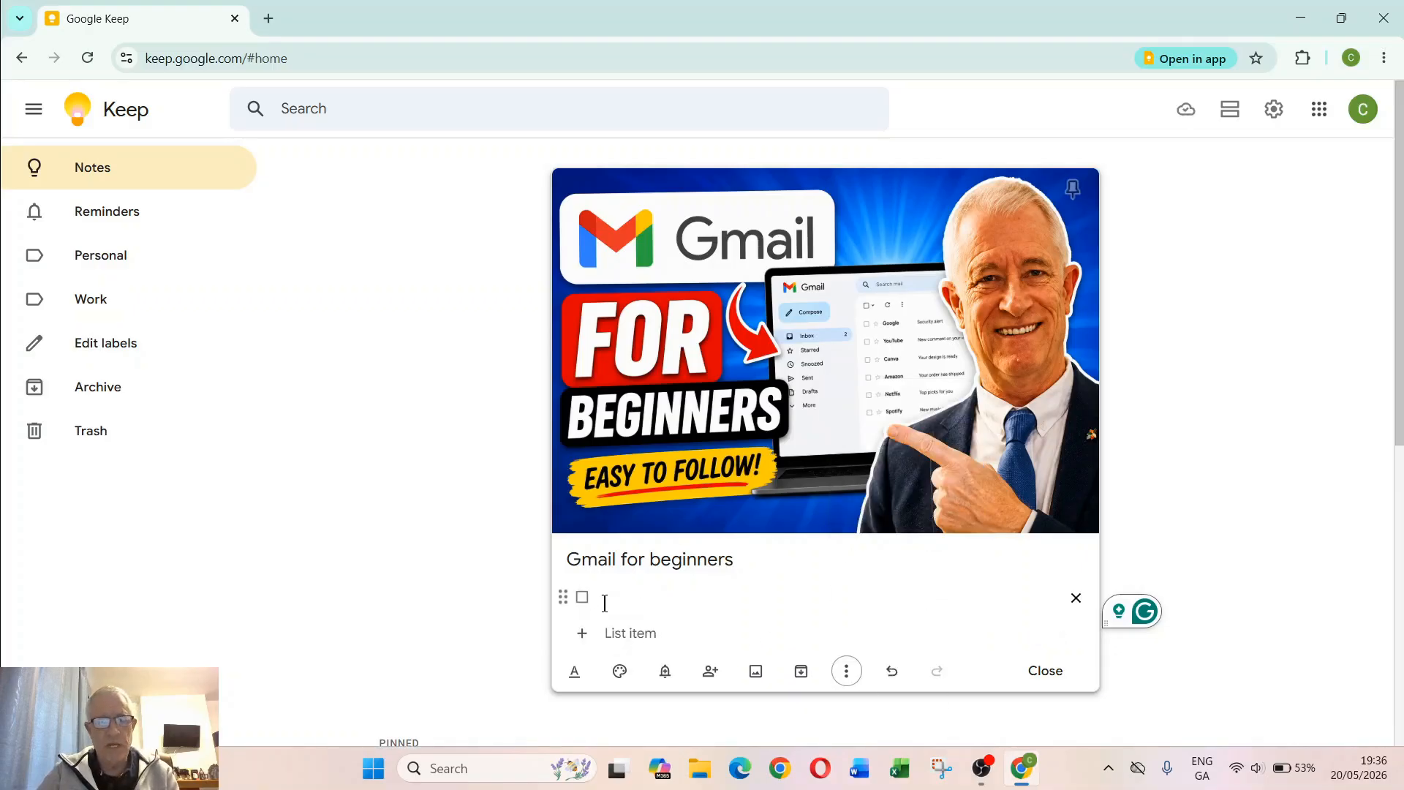
left_click(606, 598)
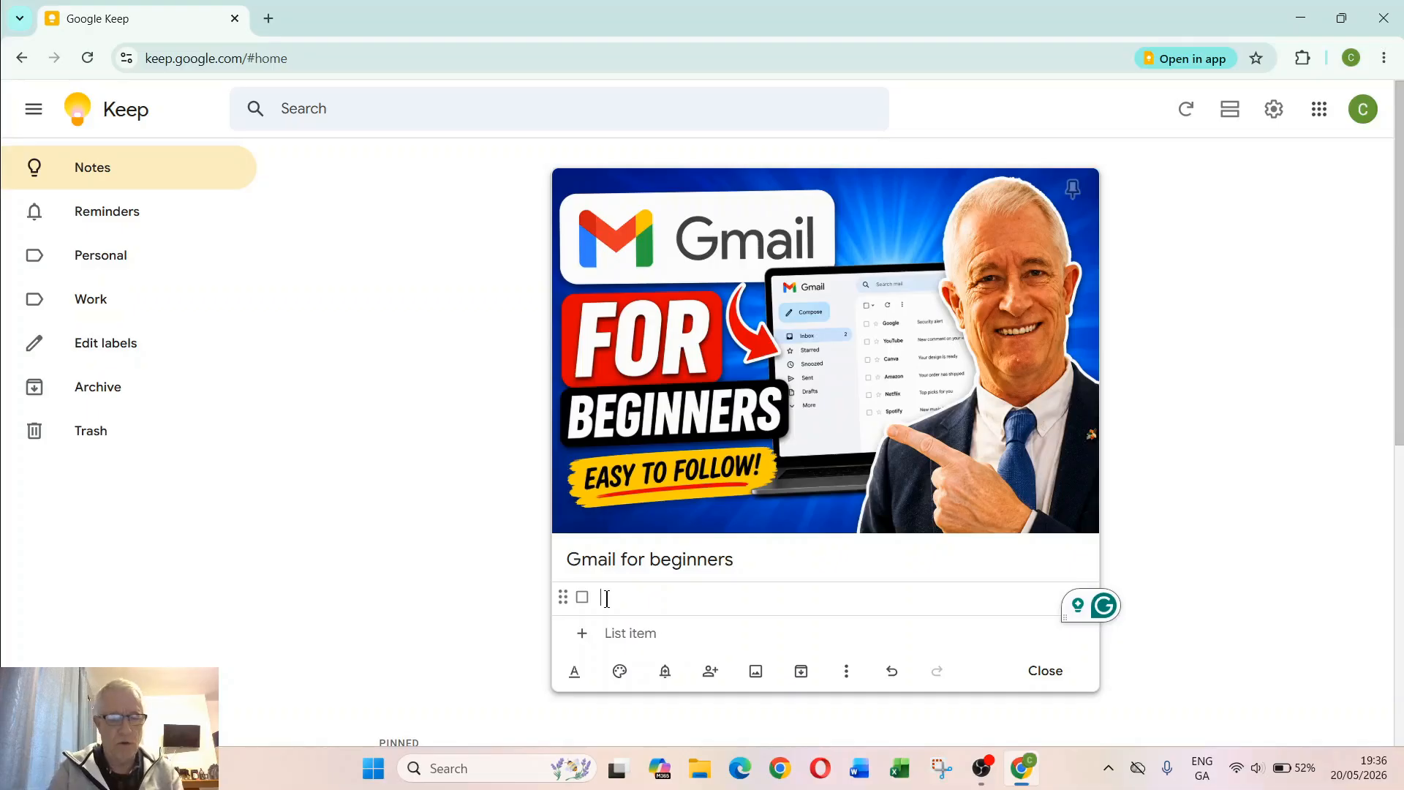
type("S")
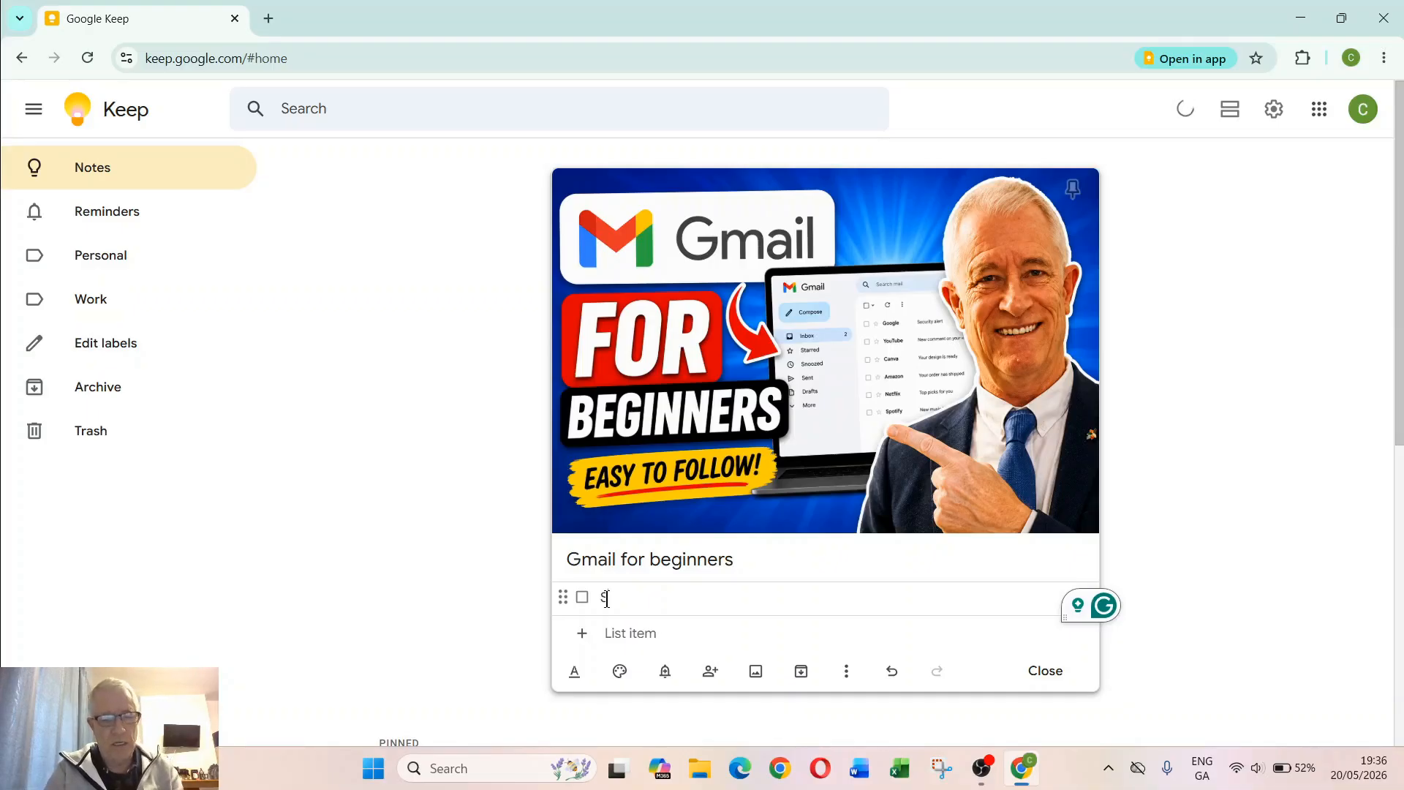
type("cript")
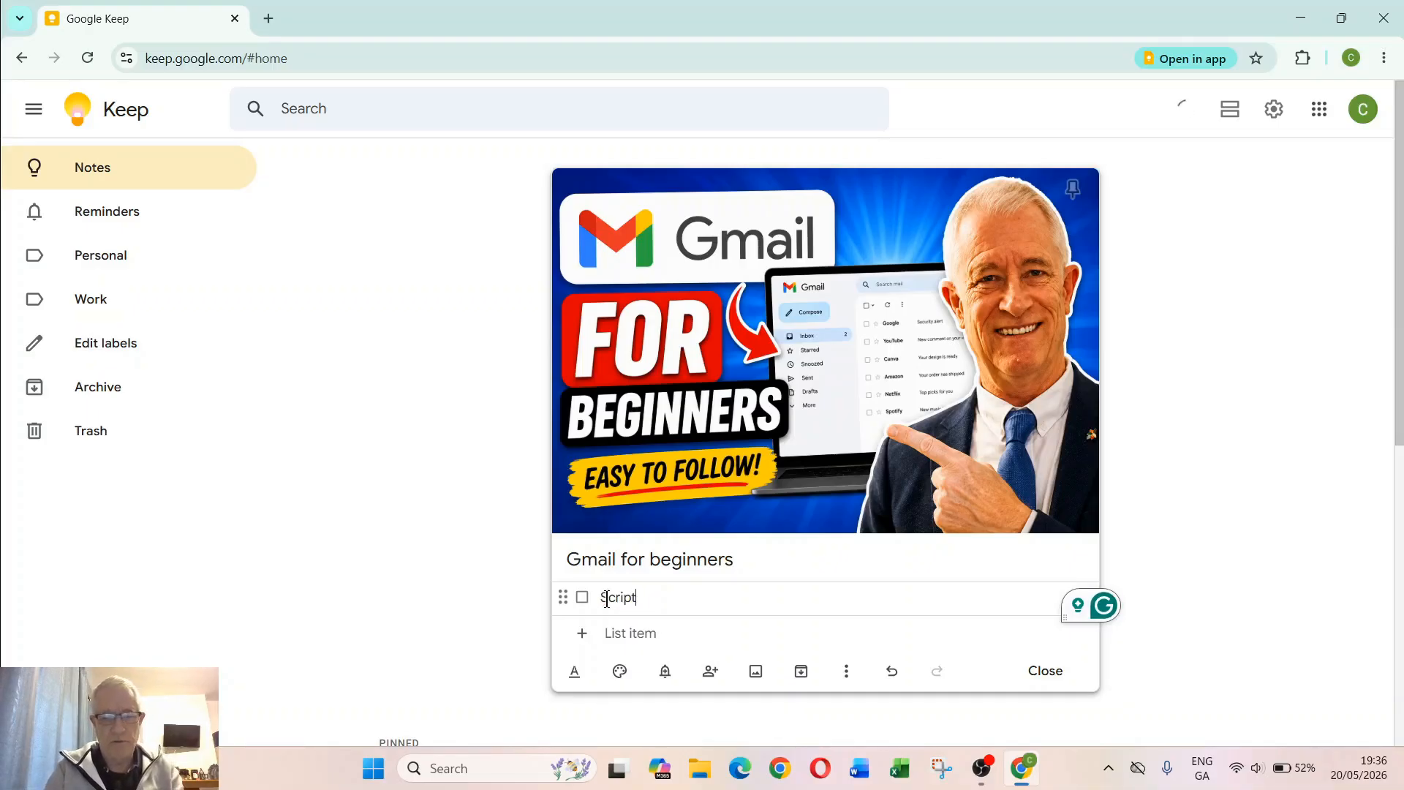
key("Return")
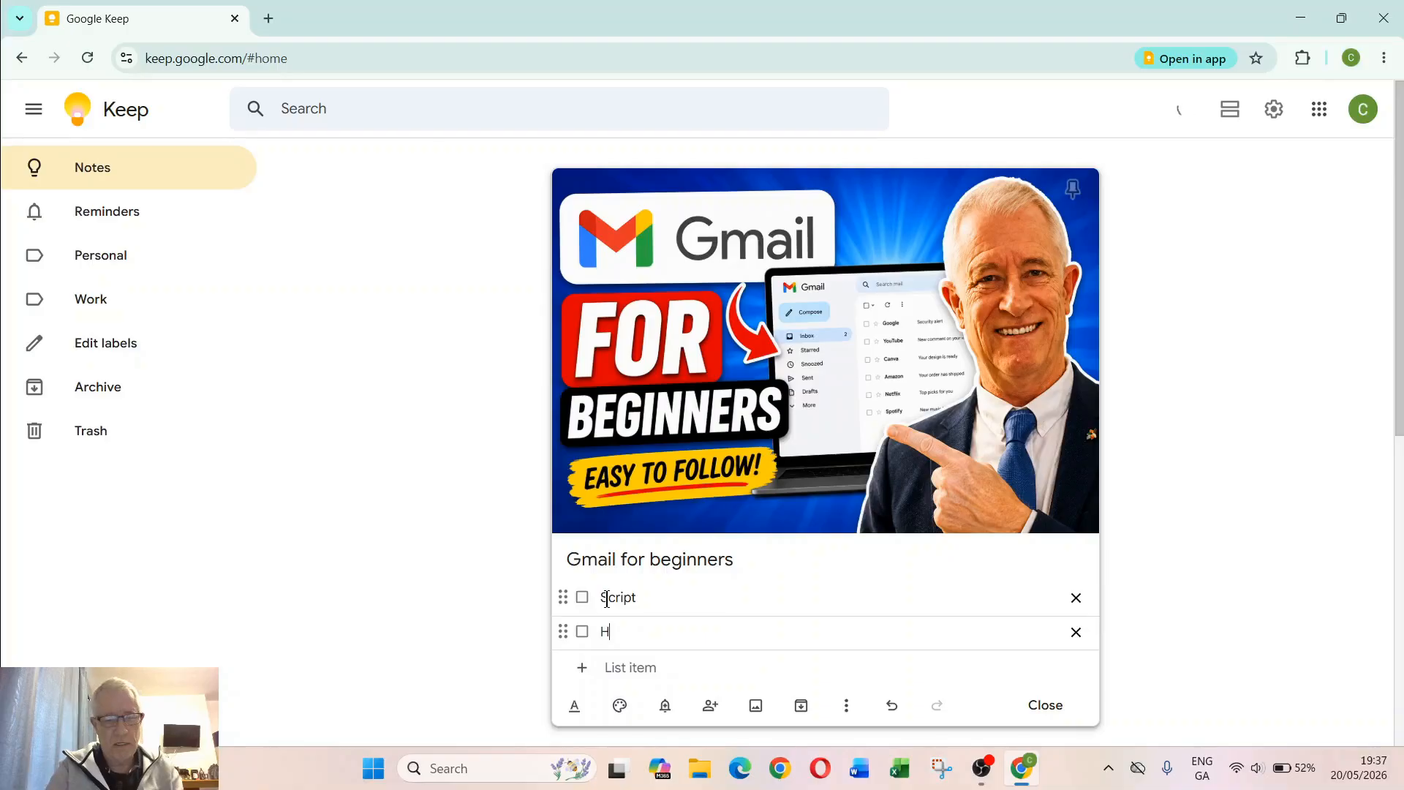
Add the list items Title and Thumb Nail below Script, followed by an empty item.
type("H")
key("BackSpace")
type("T")
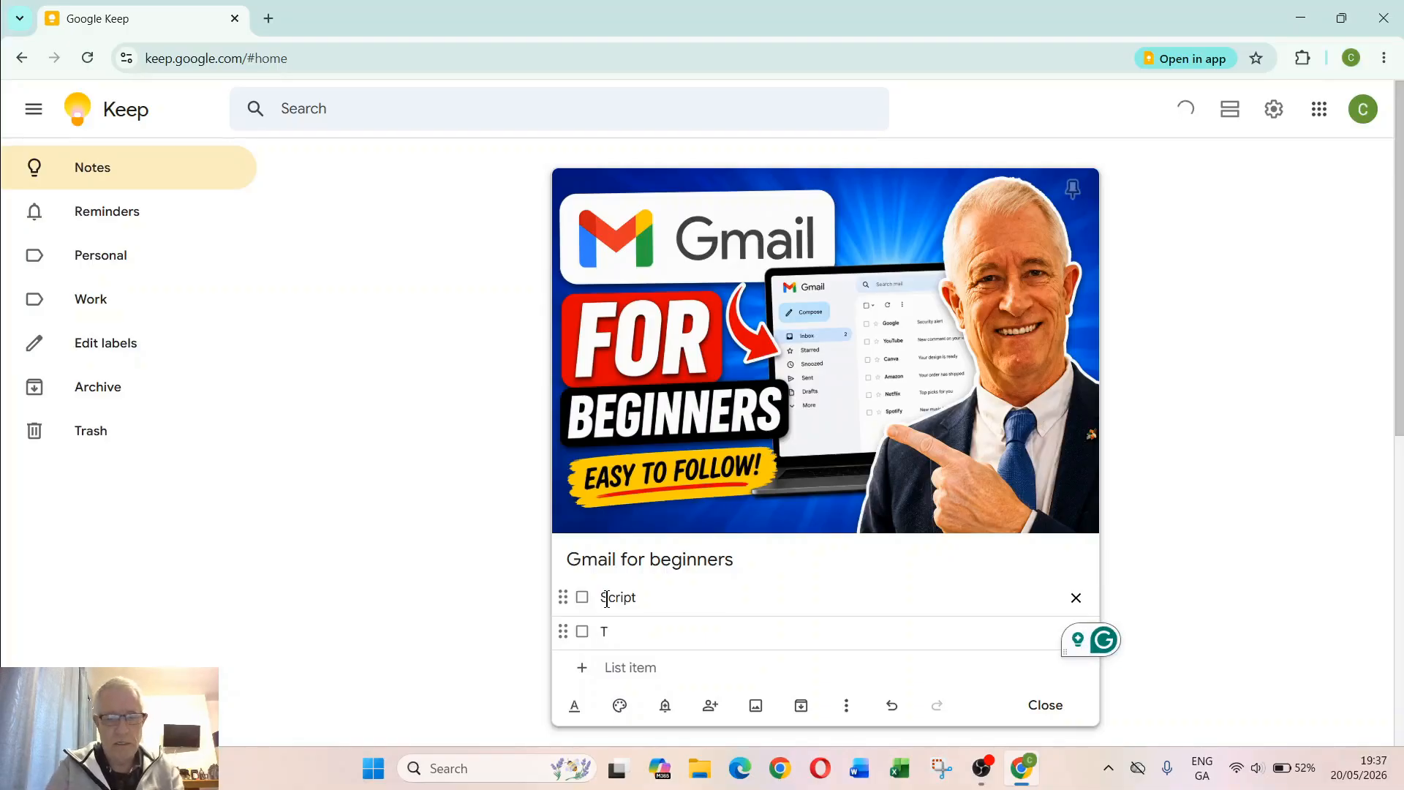
type("itle")
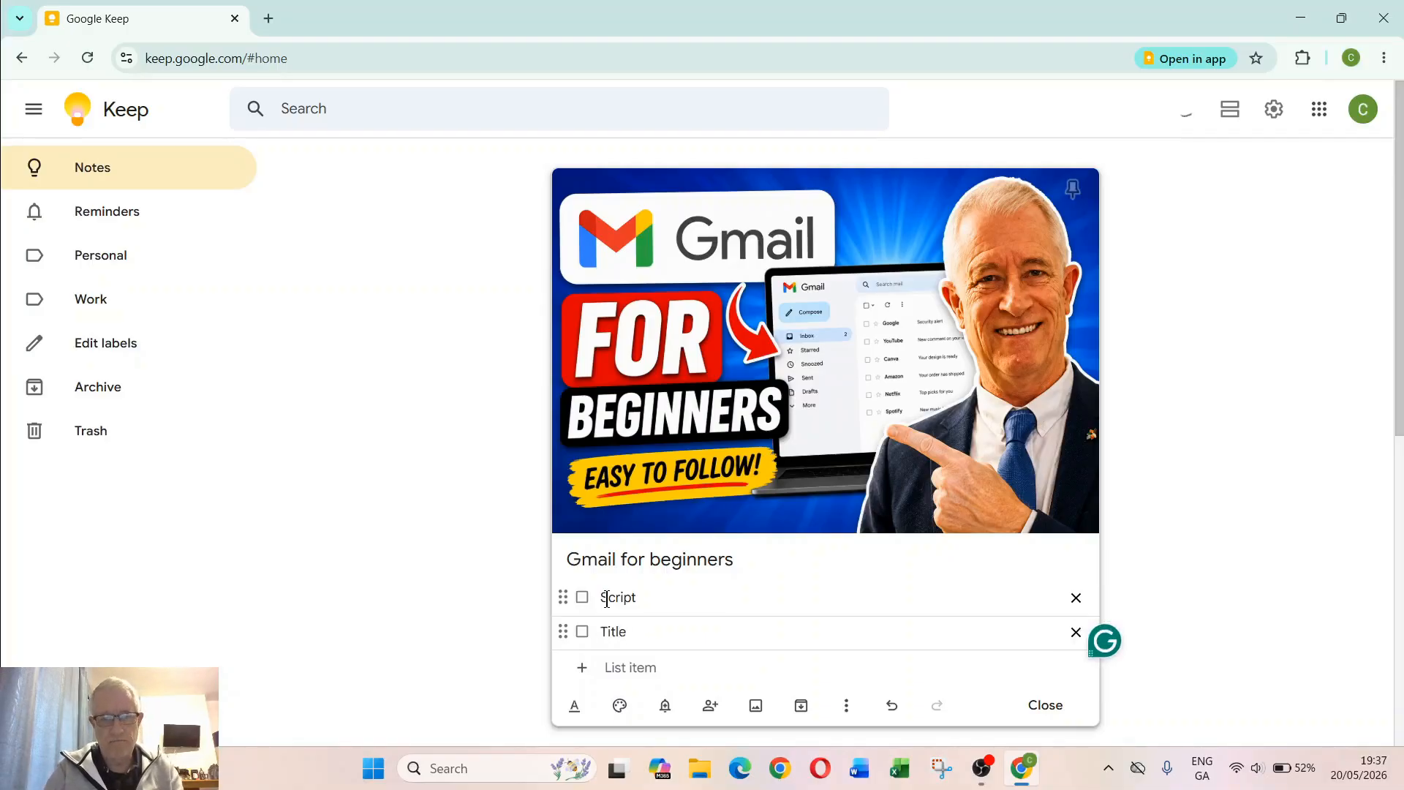
key("Return")
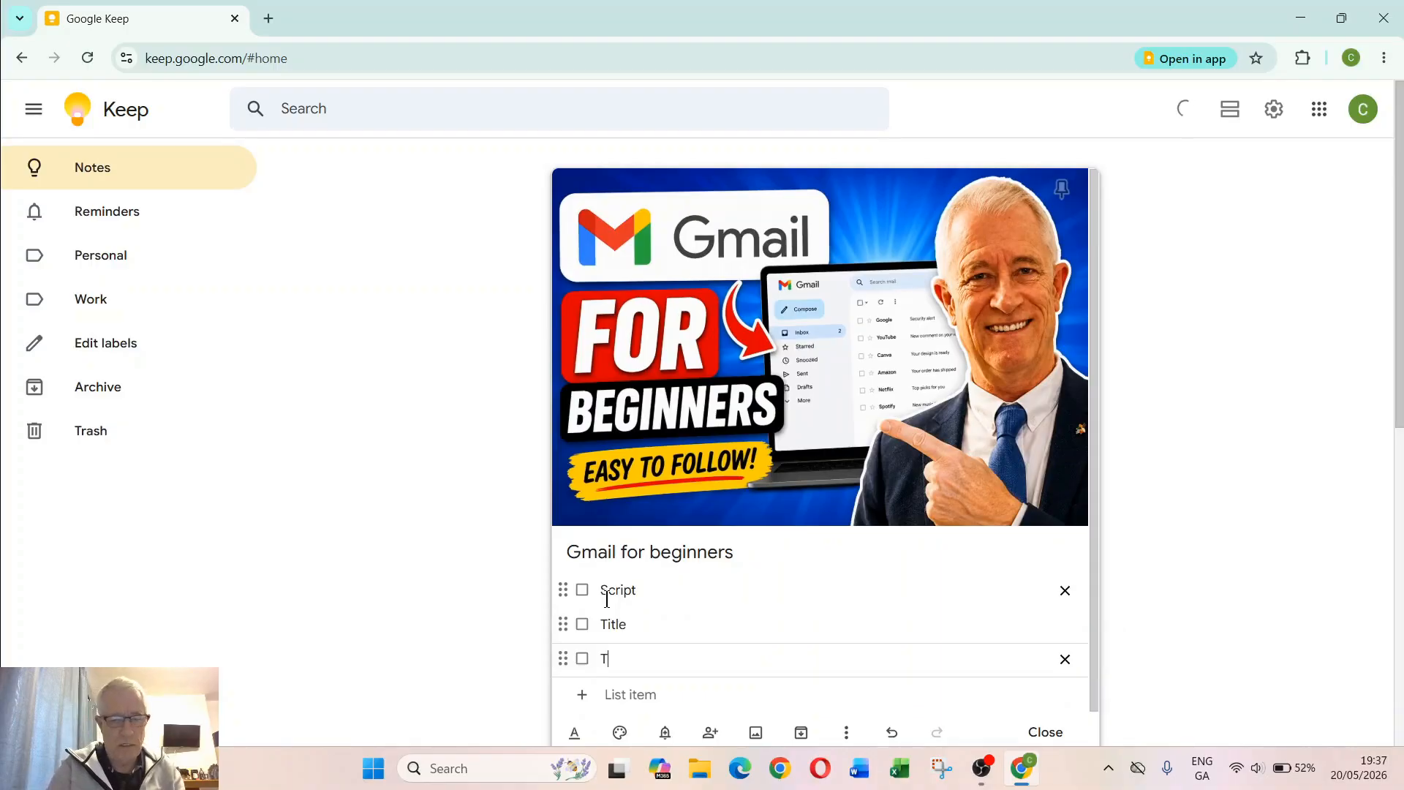
type("Thumb")
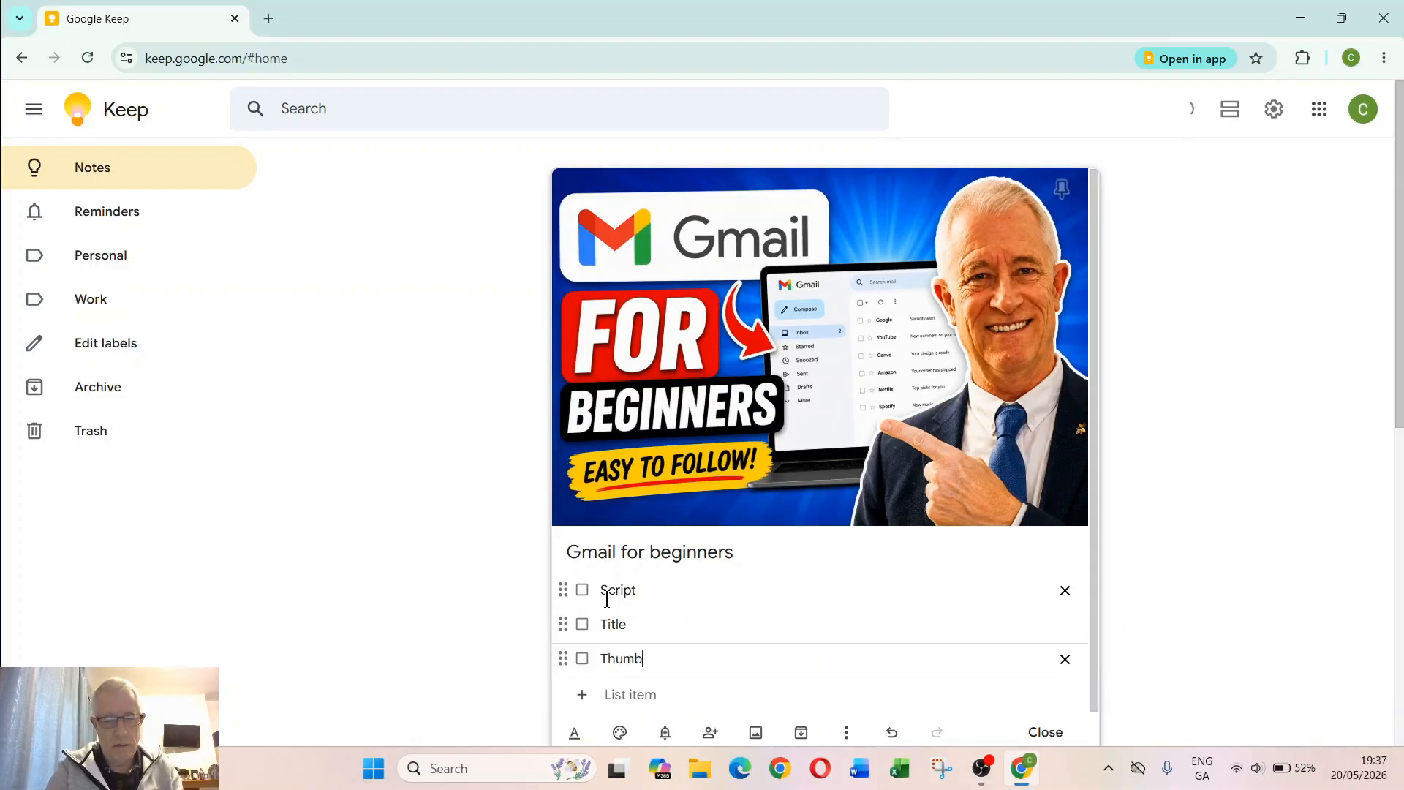
type(" N")
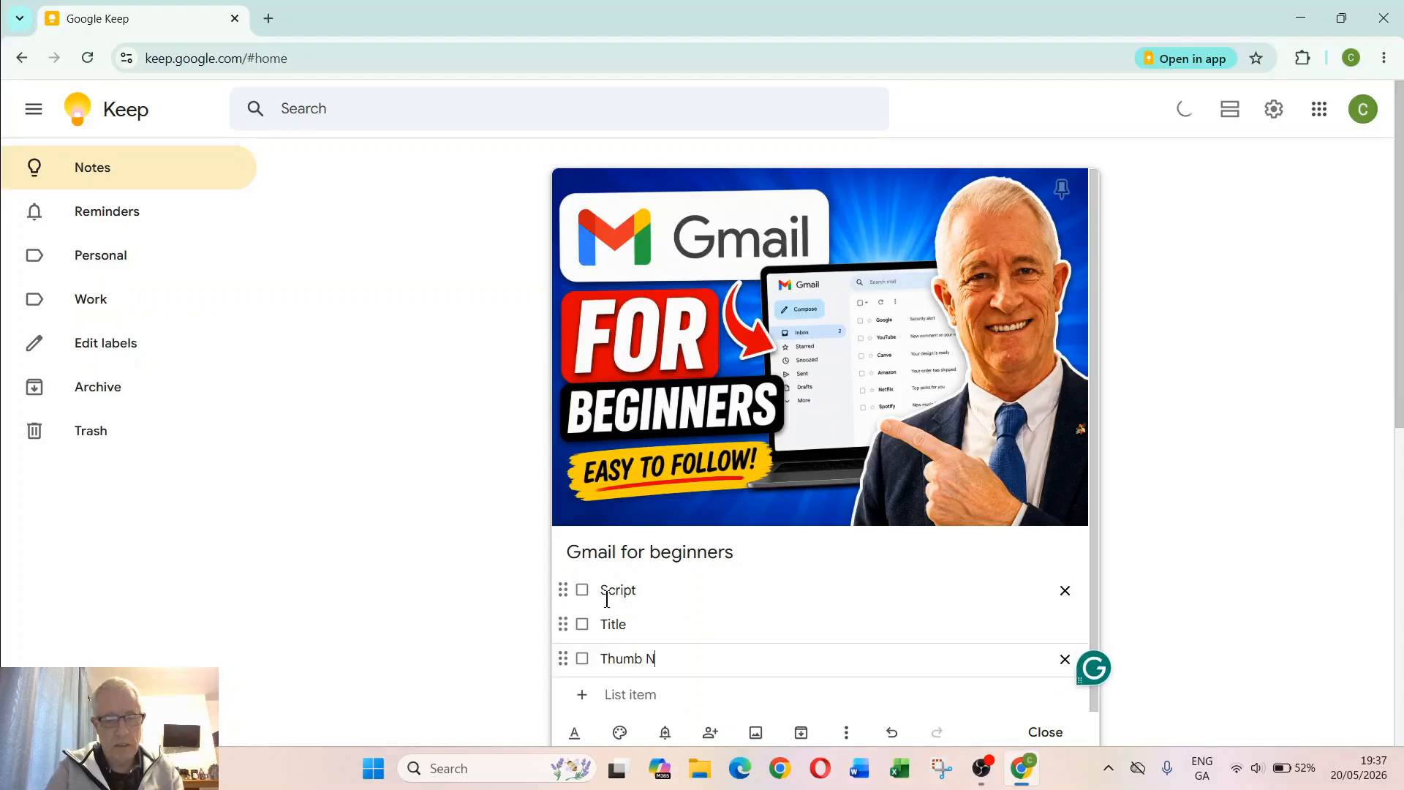
type("ail")
key("Return")
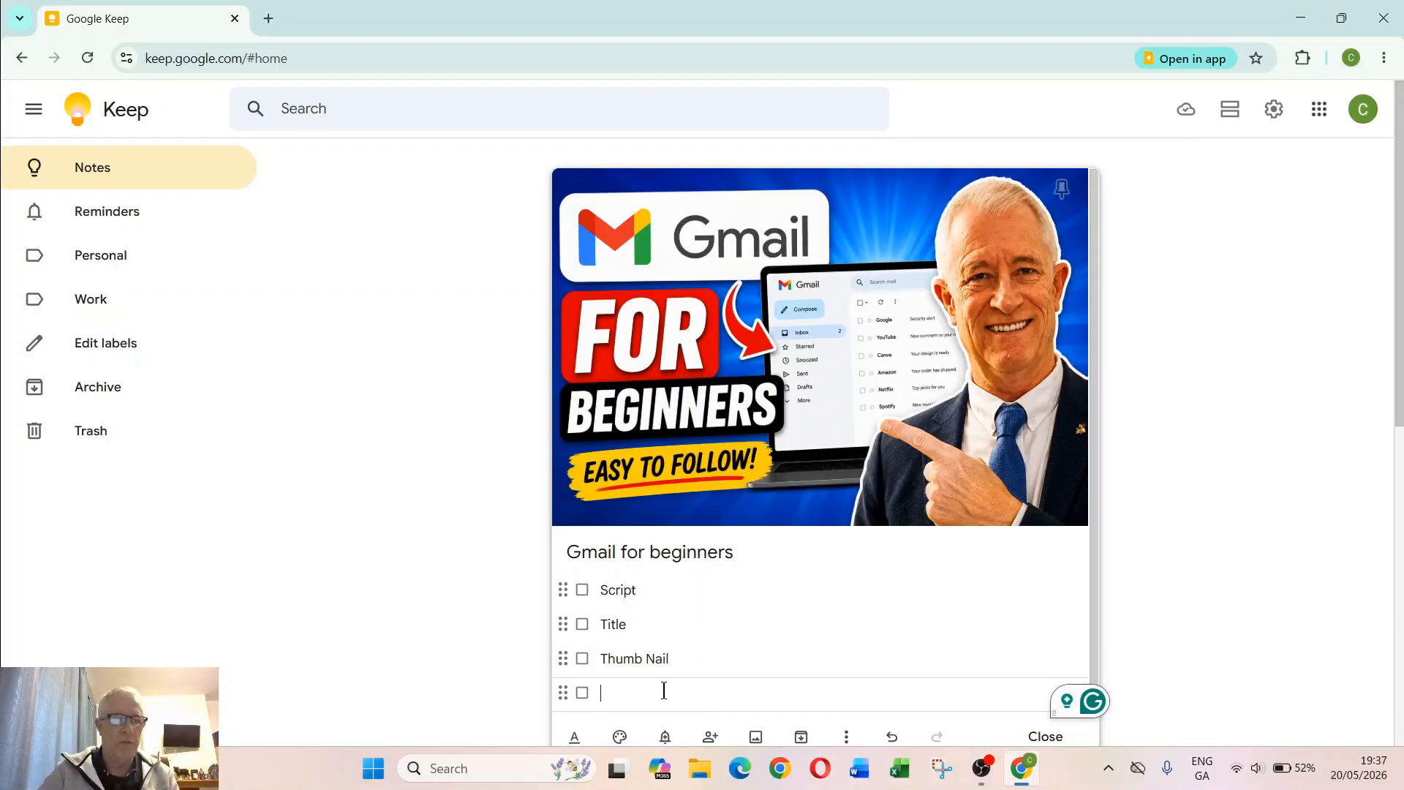
Show the text formatting options for the Gmail for beginners note.
scroll(828, 390, "down", 1)
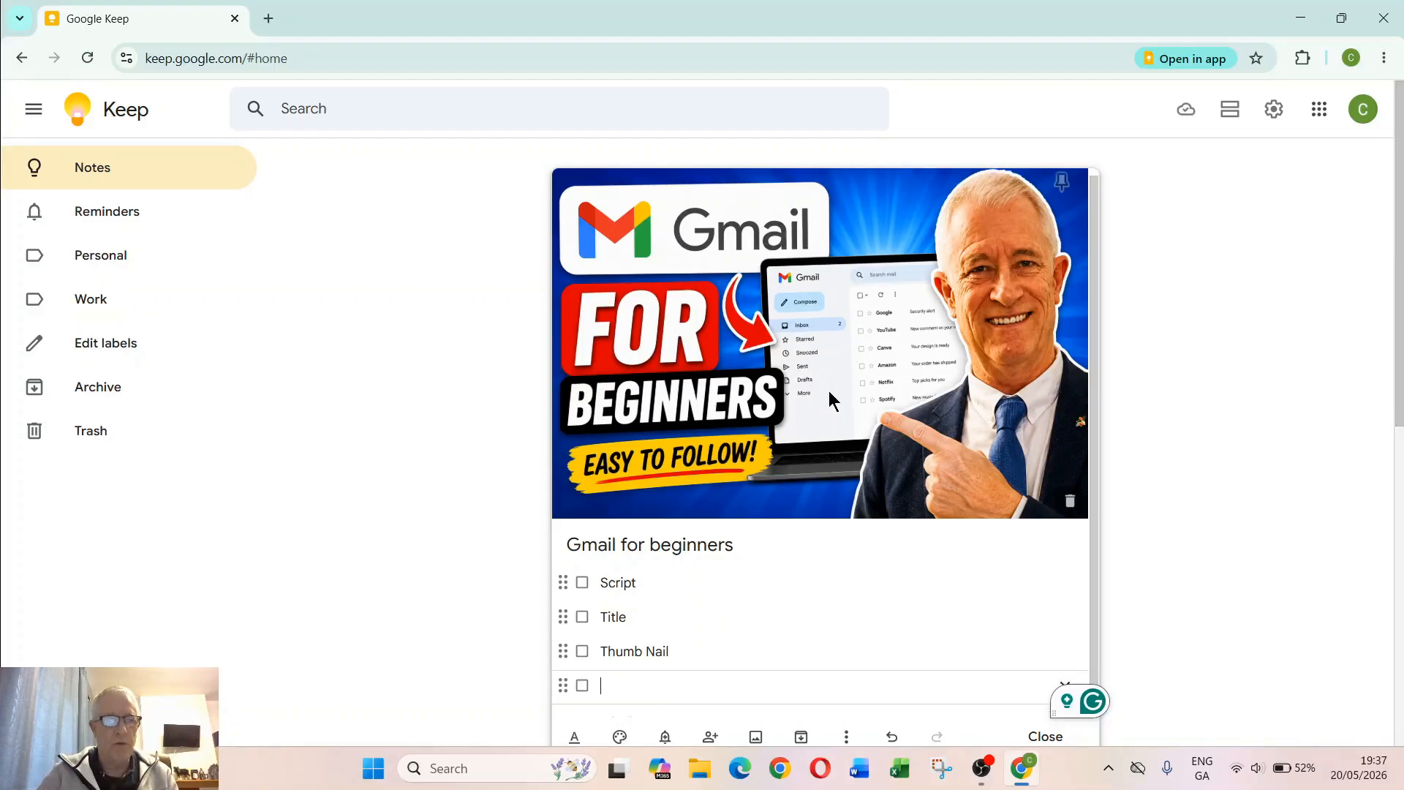
scroll(783, 625, "down", 5)
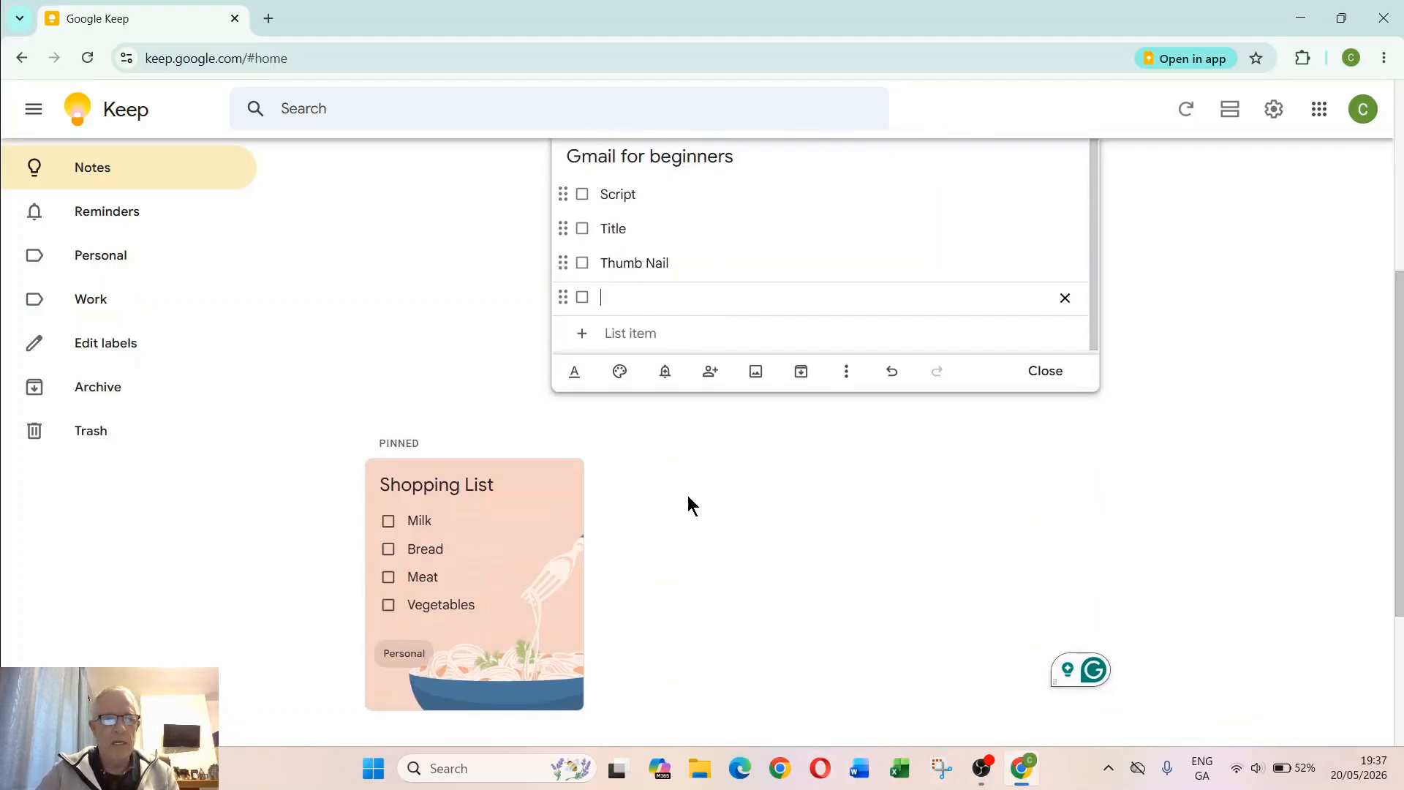
left_click(573, 373)
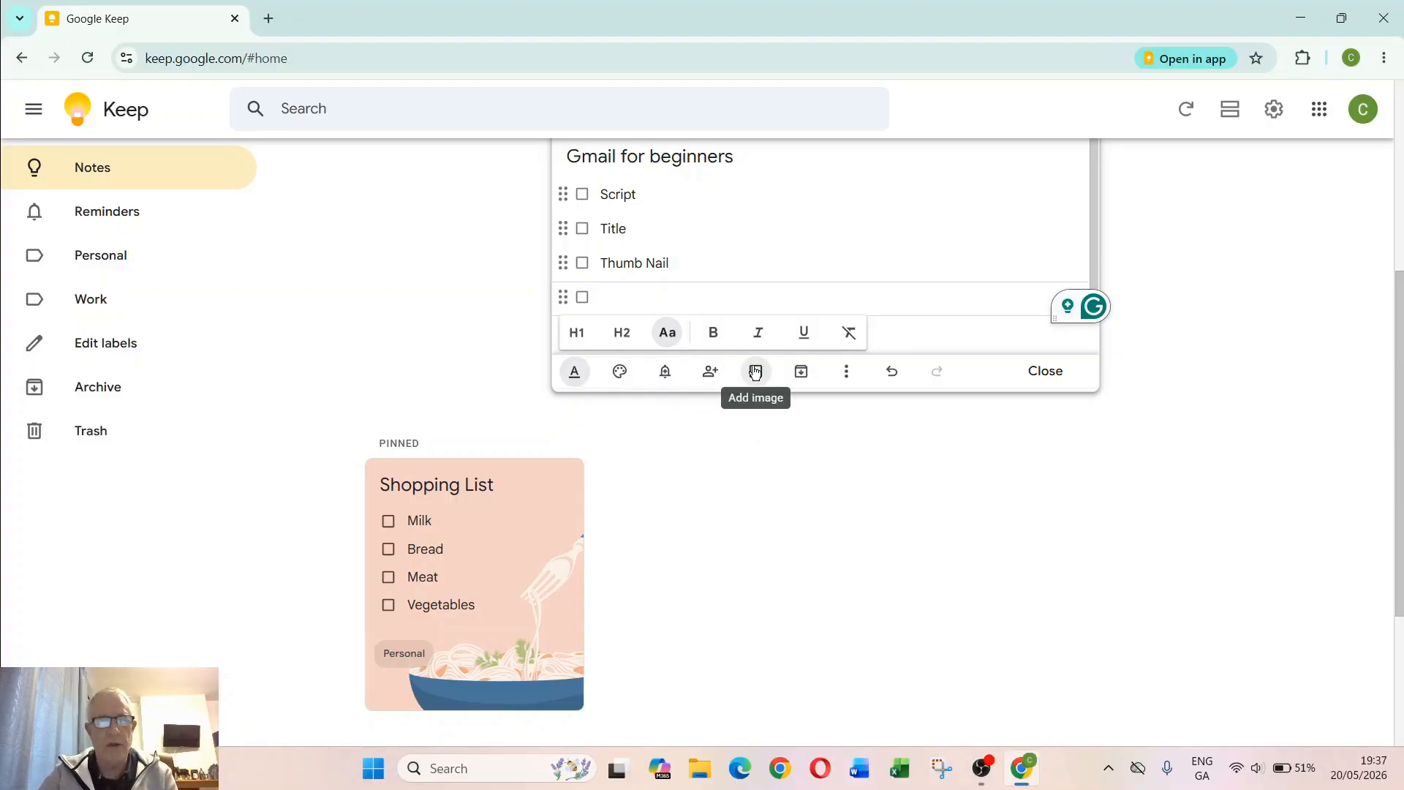
Create a new label Youtube, assign it to the Gmail for beginners note, and close the note.
left_click(844, 375)
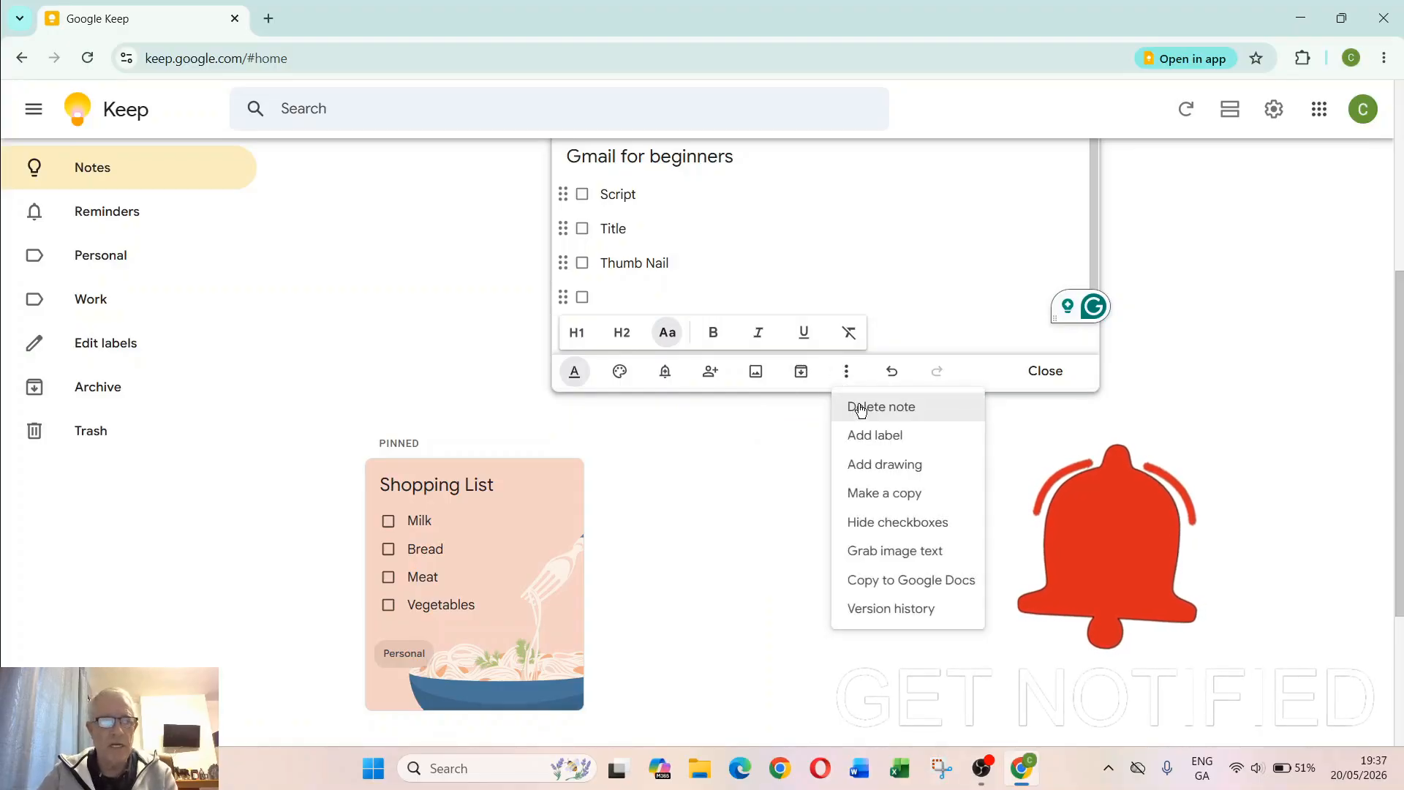
left_click(887, 439)
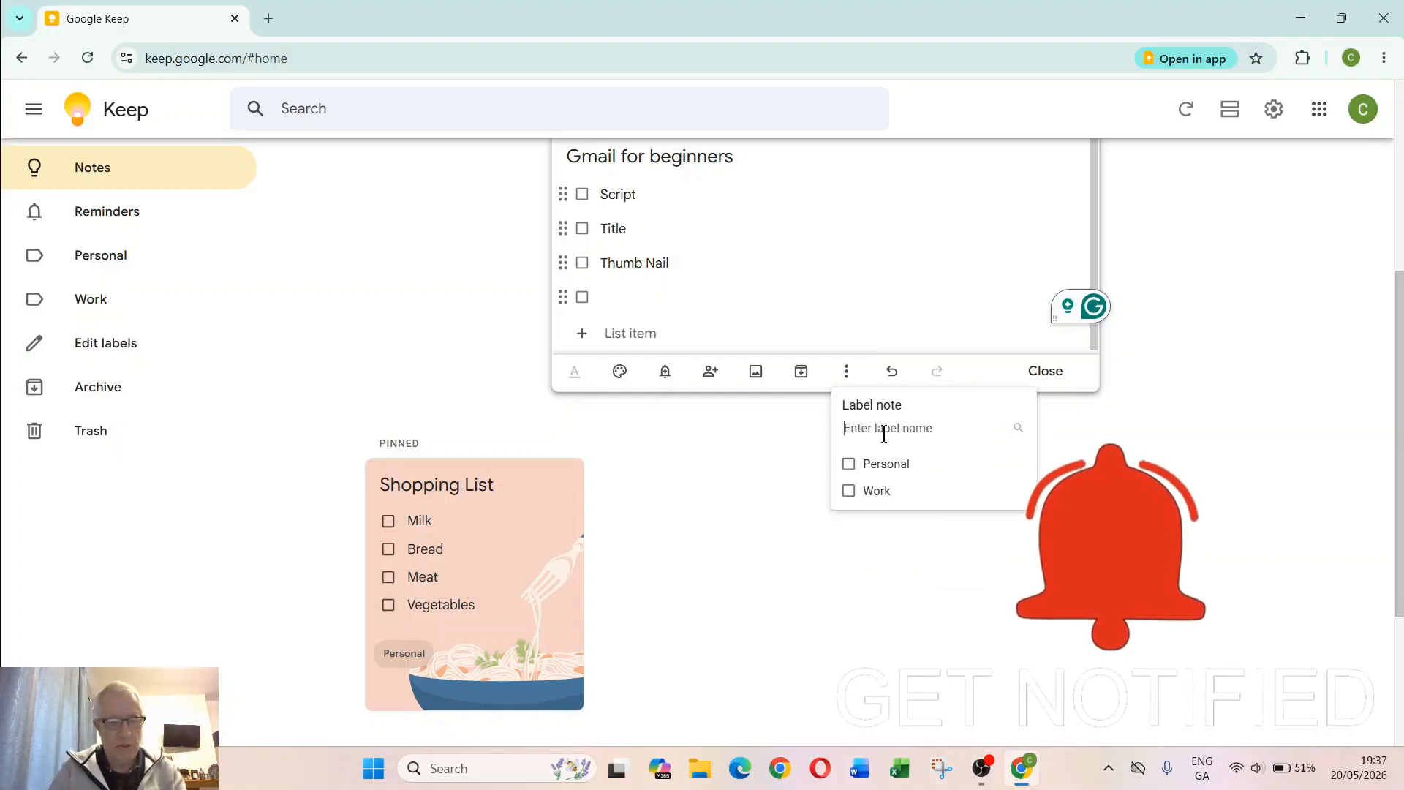
type("Yo")
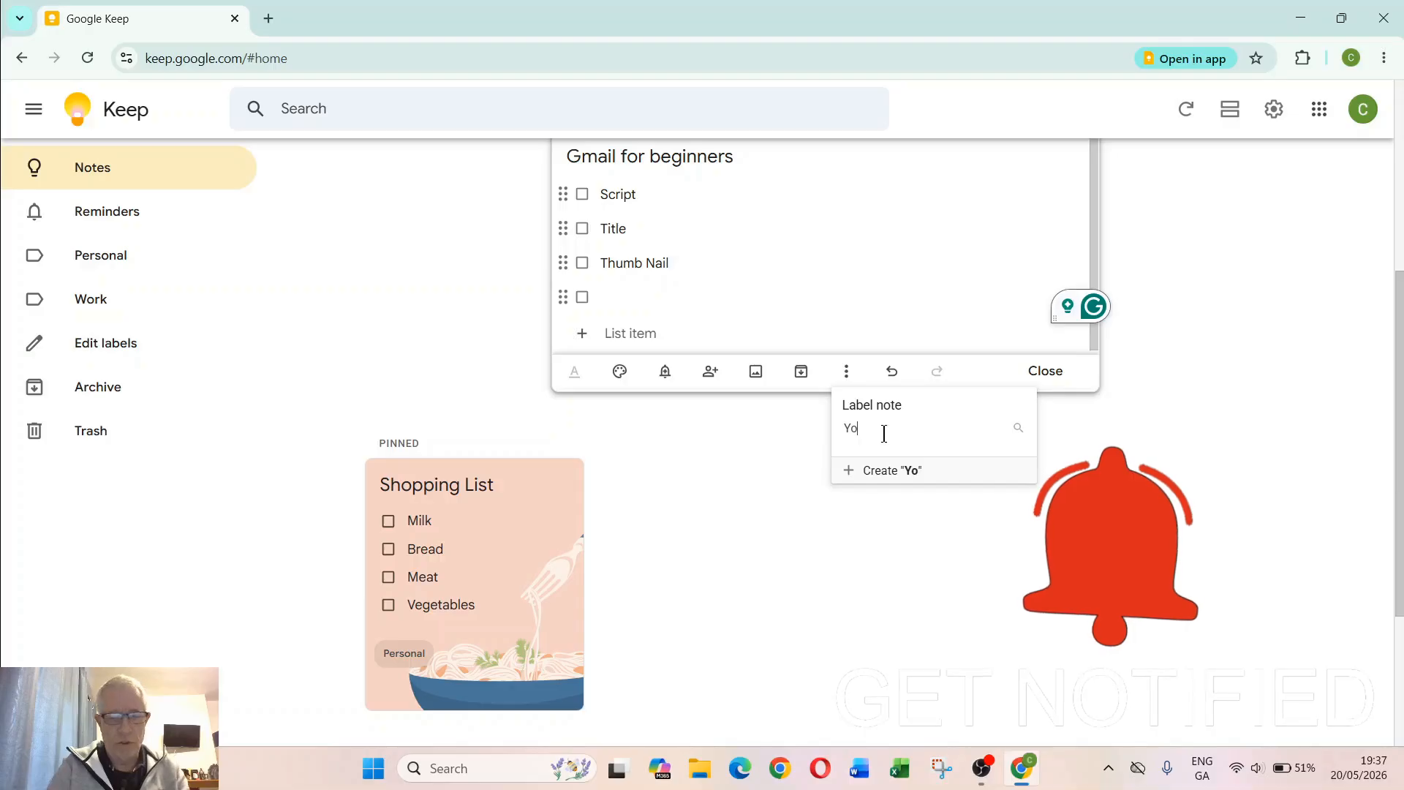
type("utu")
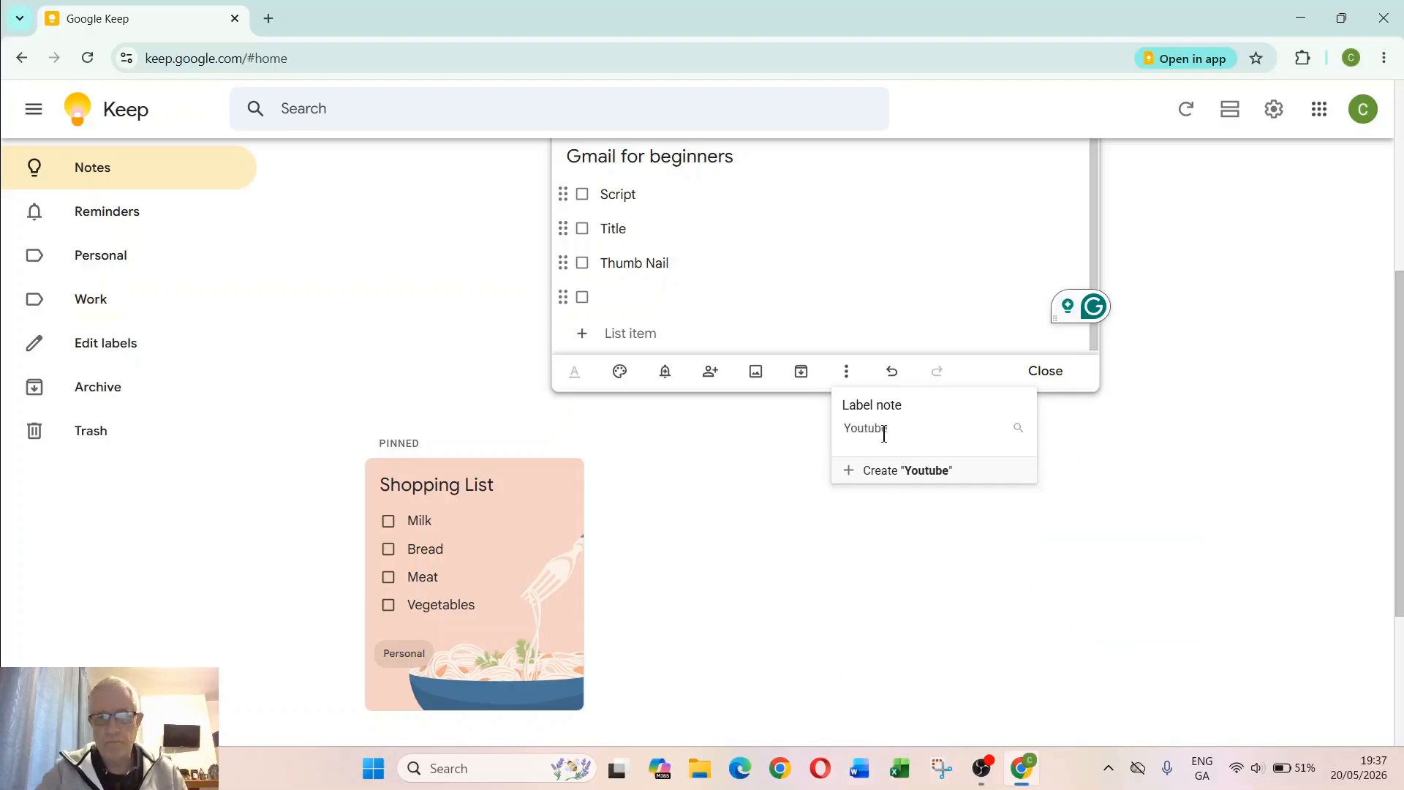
left_click(911, 470)
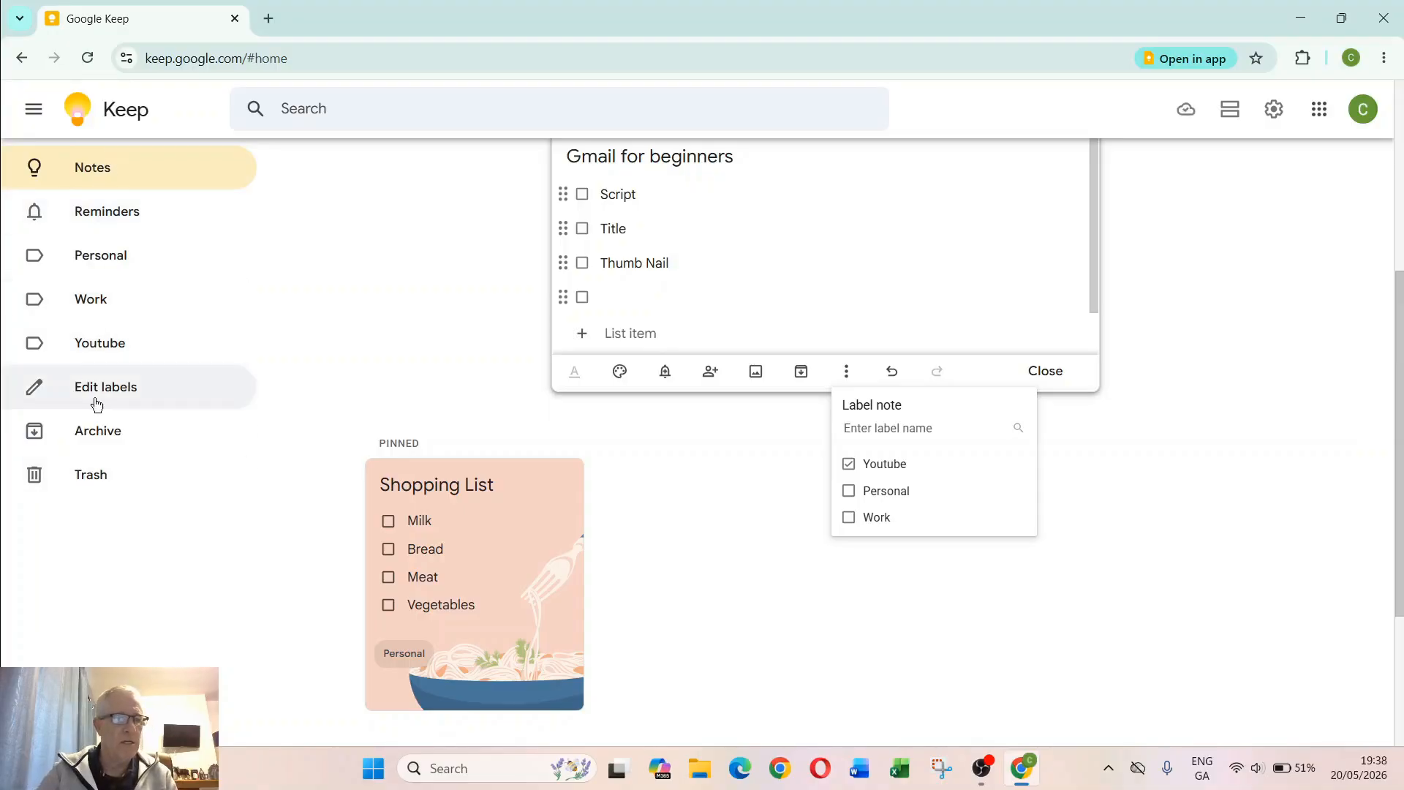
left_click(777, 482)
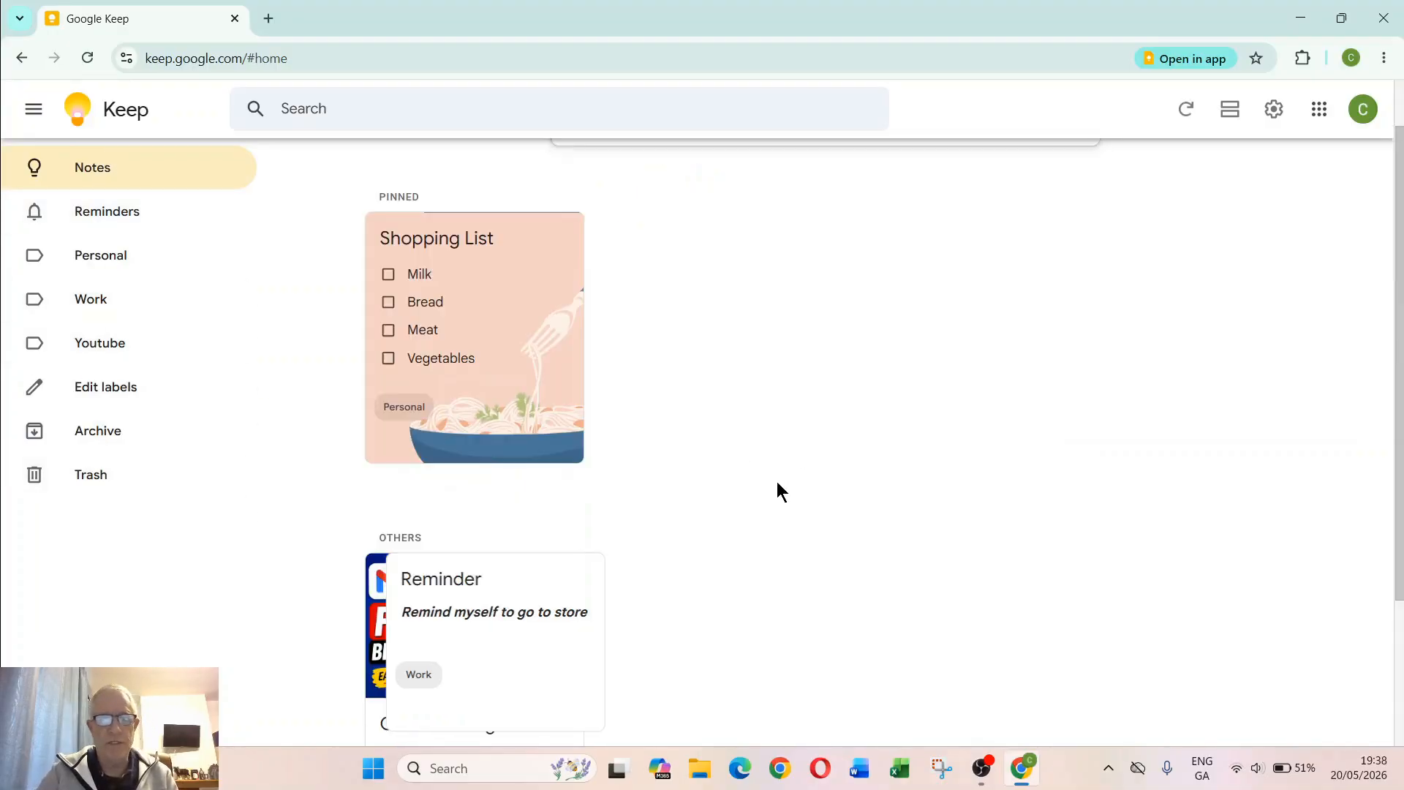
Pin the Gmail for beginners note.
scroll(804, 424, "down", 3)
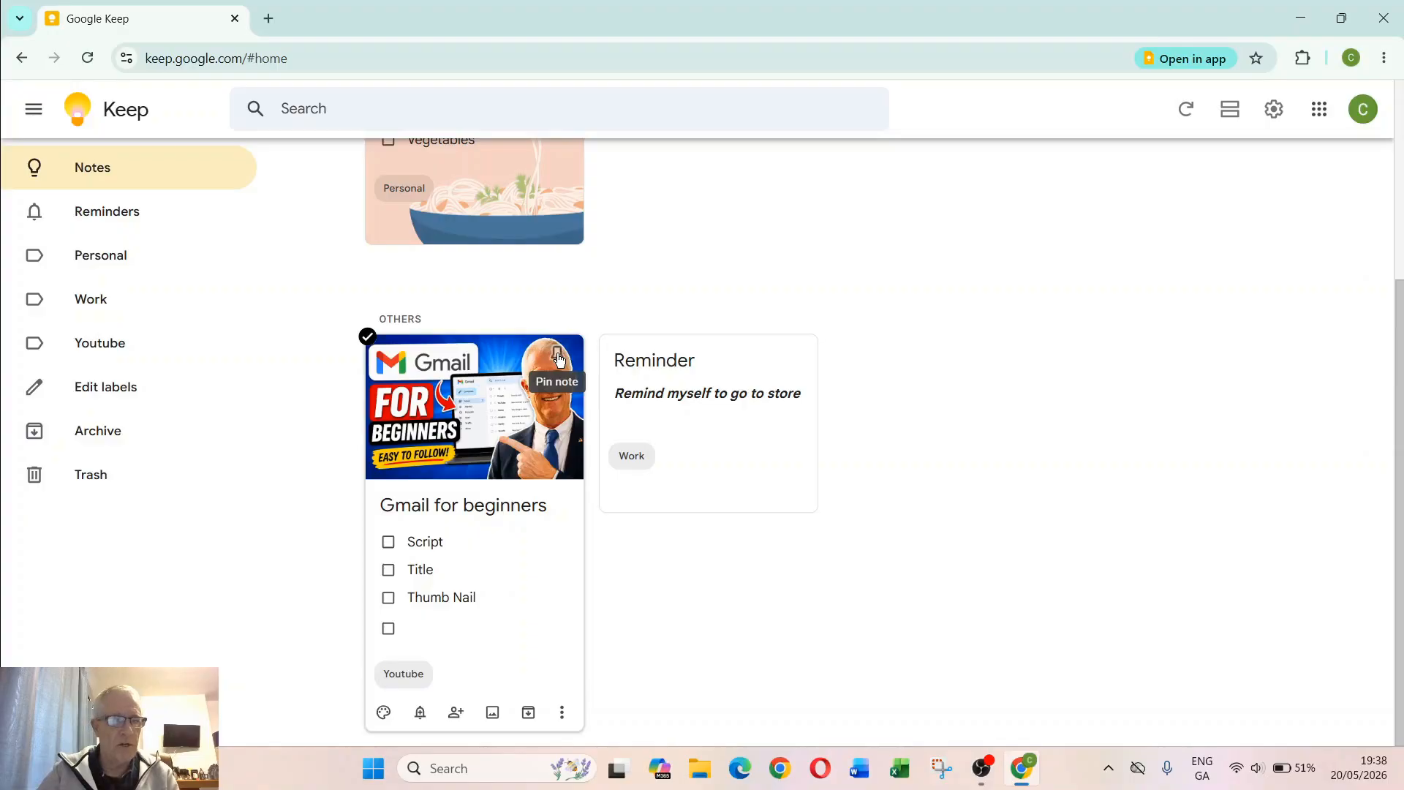
left_click(557, 355)
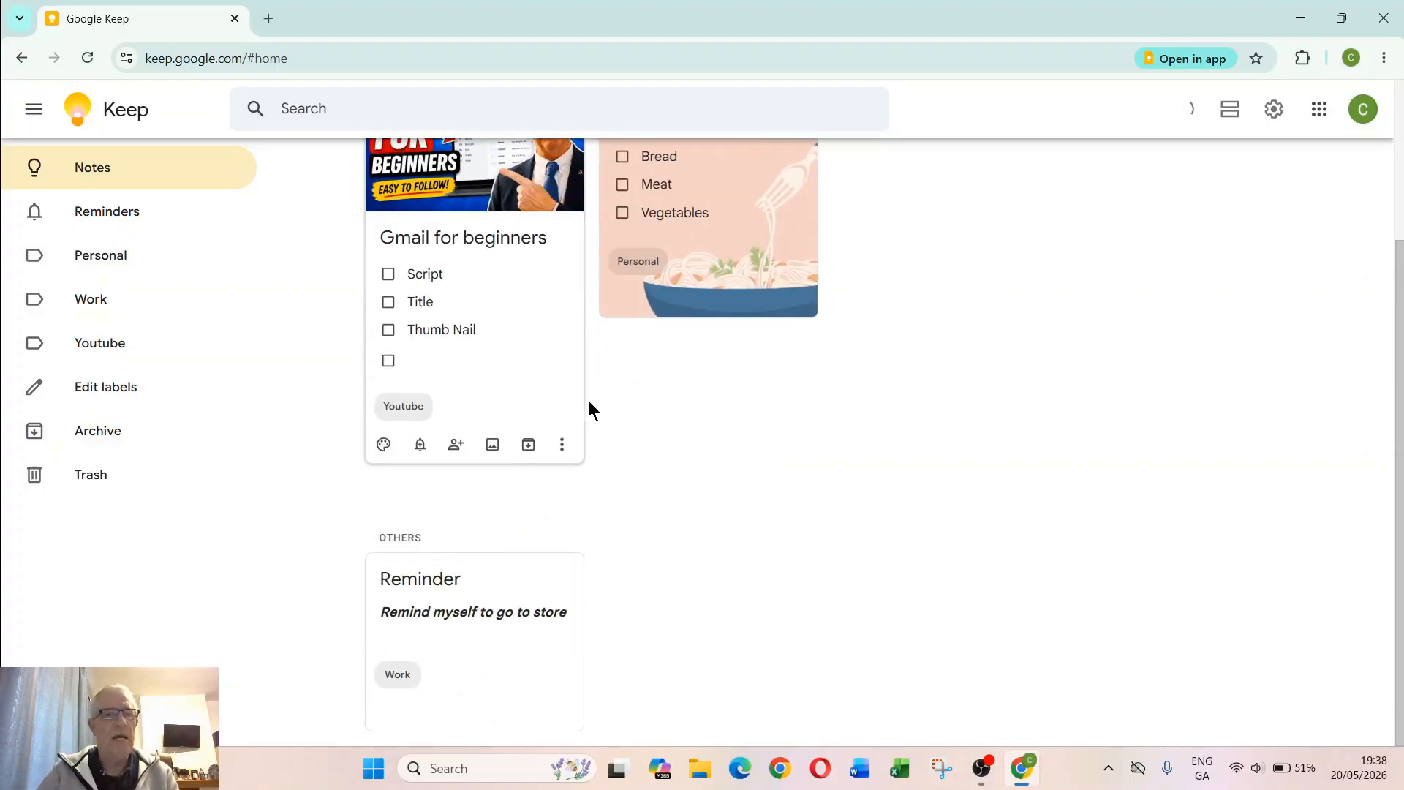
scroll(923, 437, "up", 3)
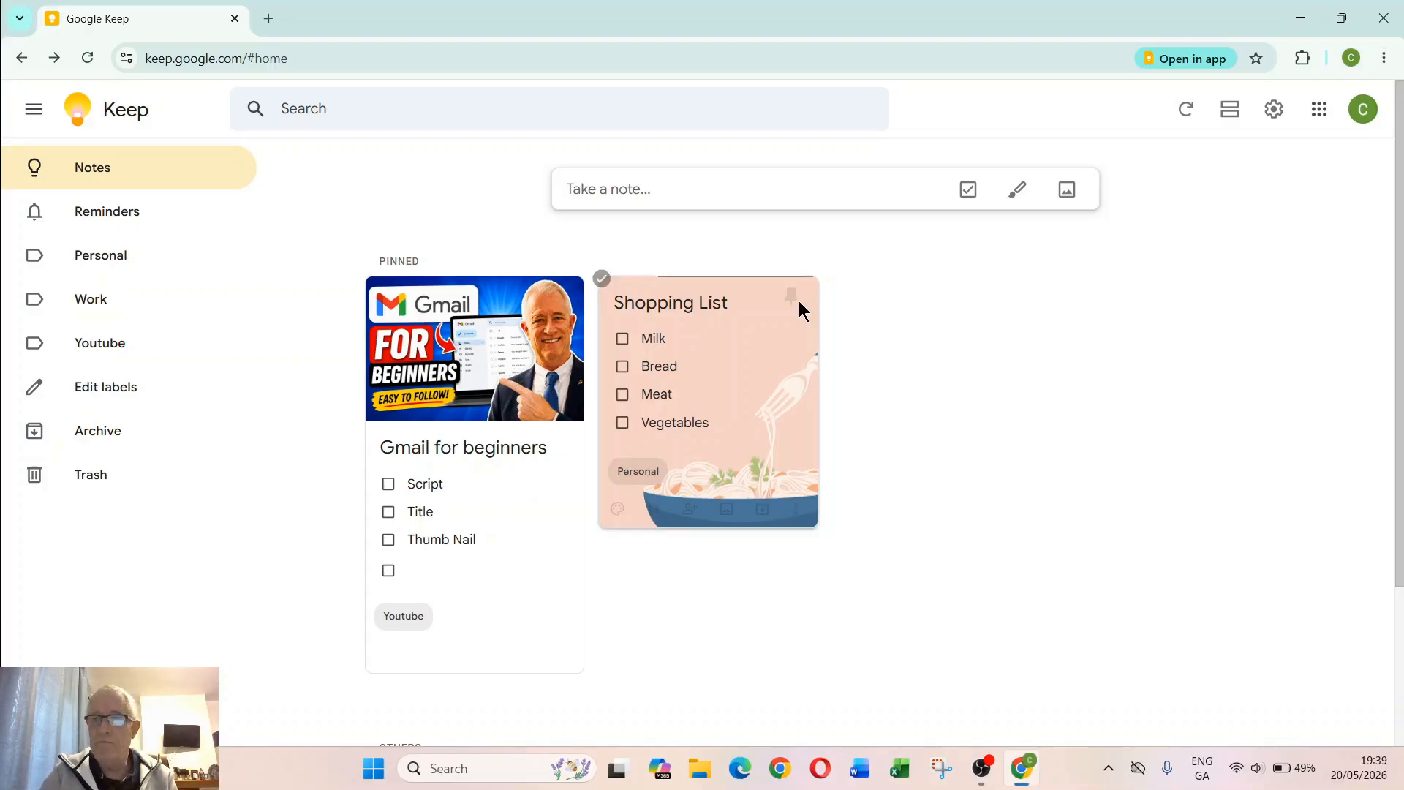
Browse the list of Google apps to find the Keep entry.
left_click(1318, 109)
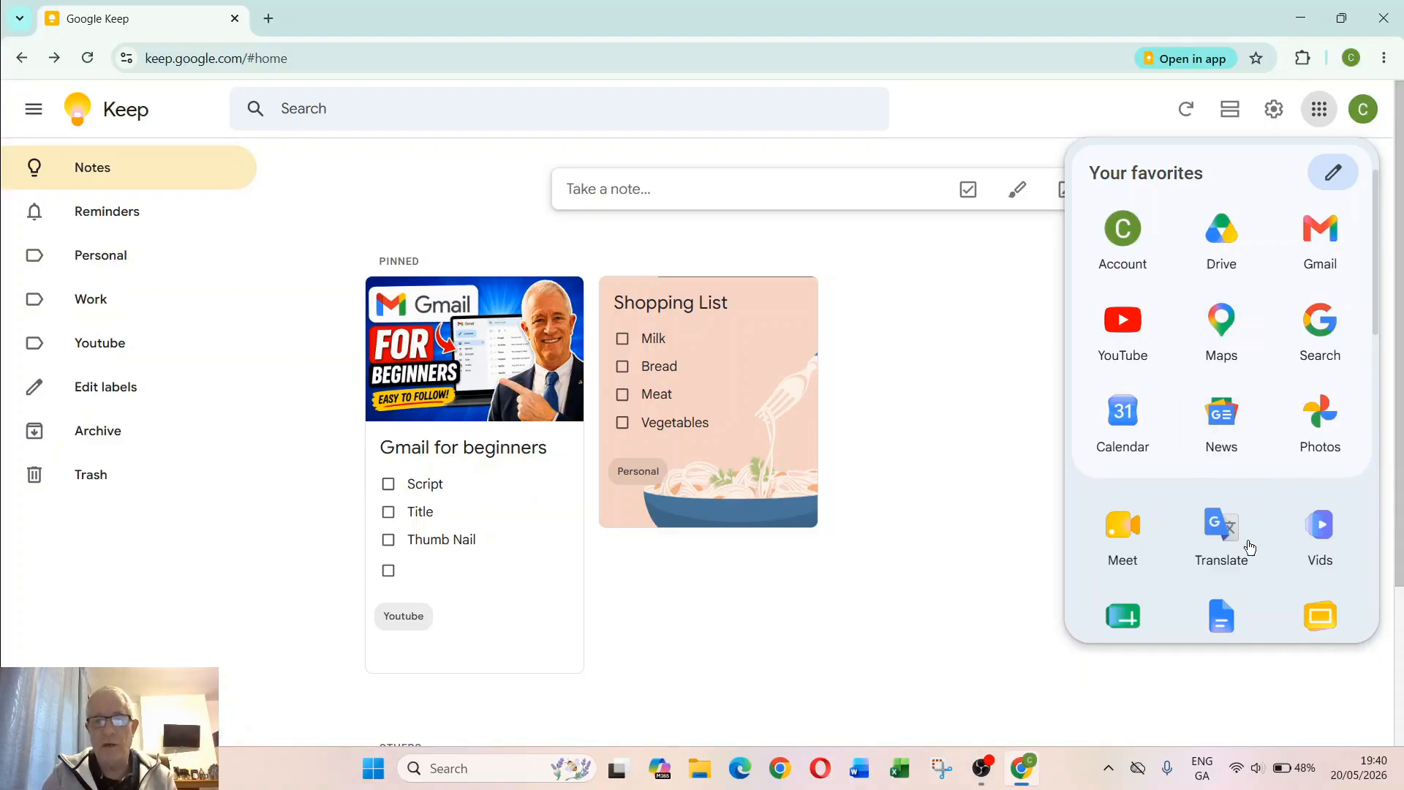
scroll(1270, 438, "down", 1)
scroll(1269, 437, "down", 5)
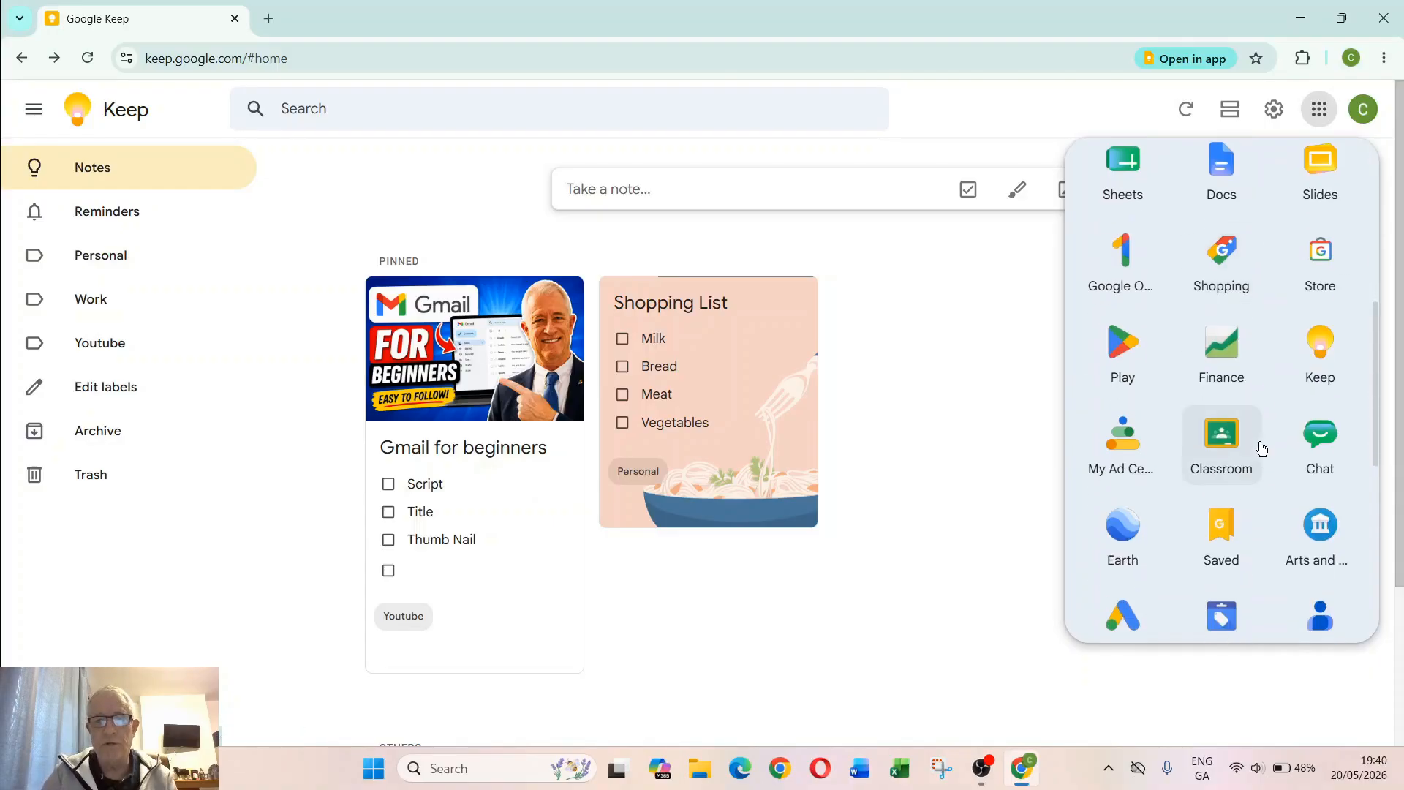